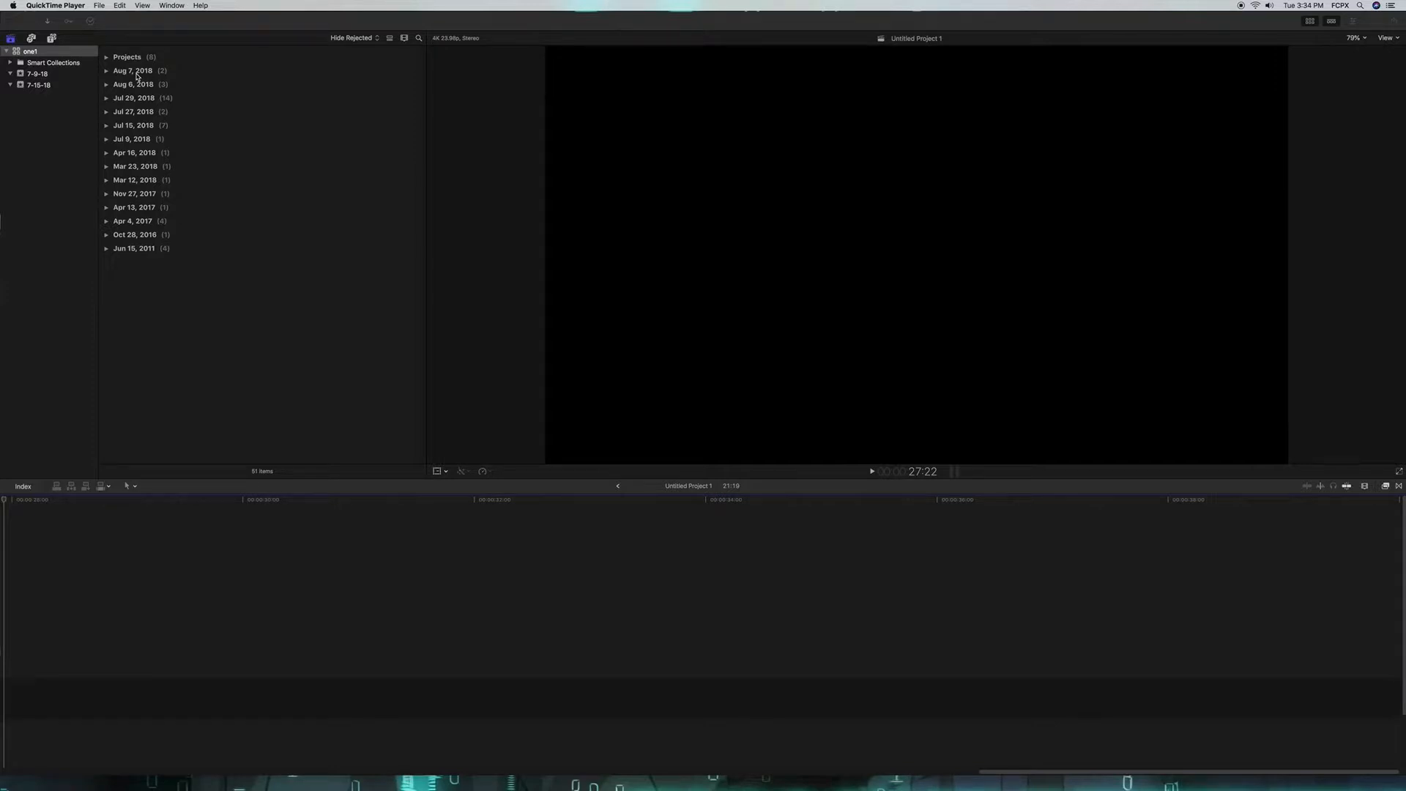
- Expand the Projects group in the browser, place the playhead at 2:09 and fit the whole clip in the timeline
left_click(106, 57)
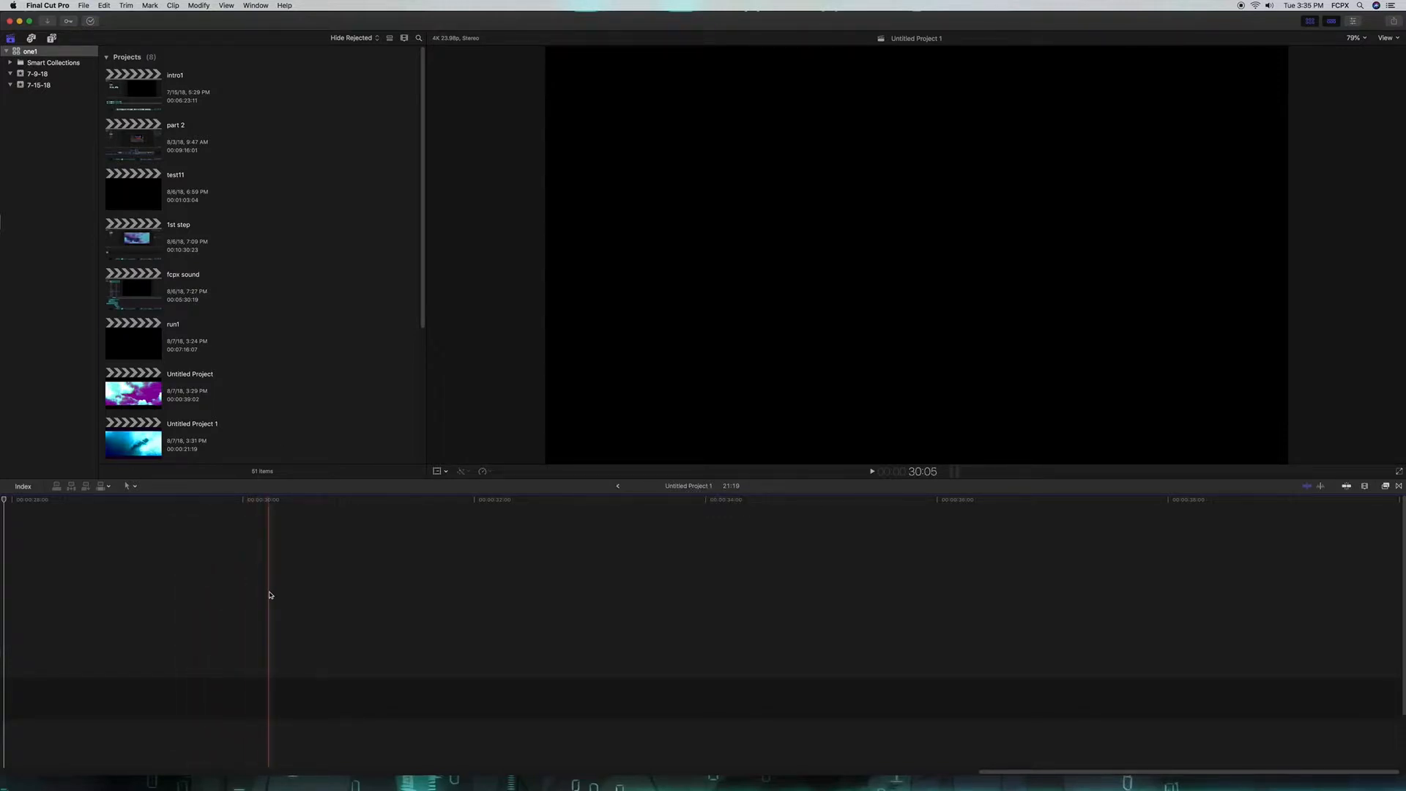
scroll(270, 595, "left", 3)
scroll(270, 594, "left", 15)
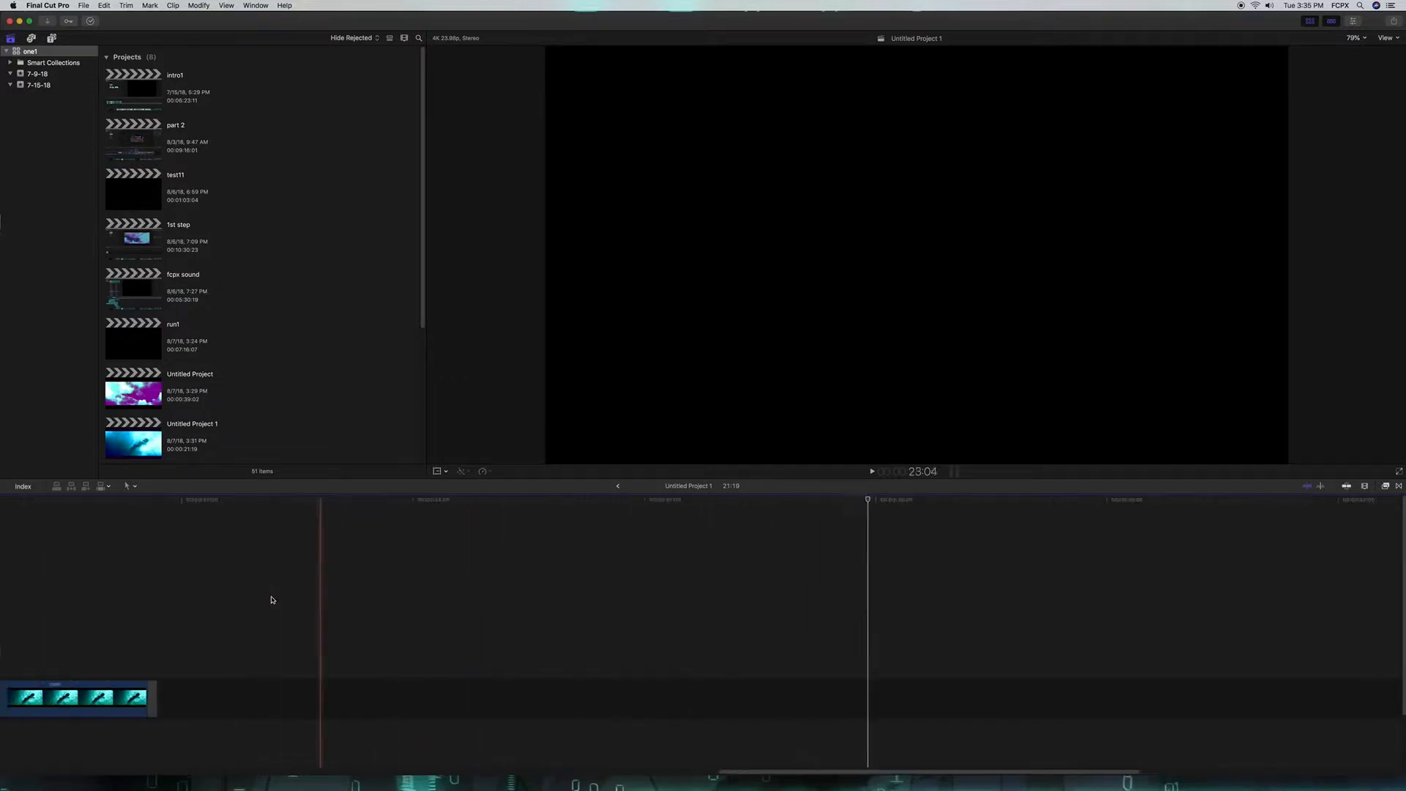
scroll(272, 601, "left", 12)
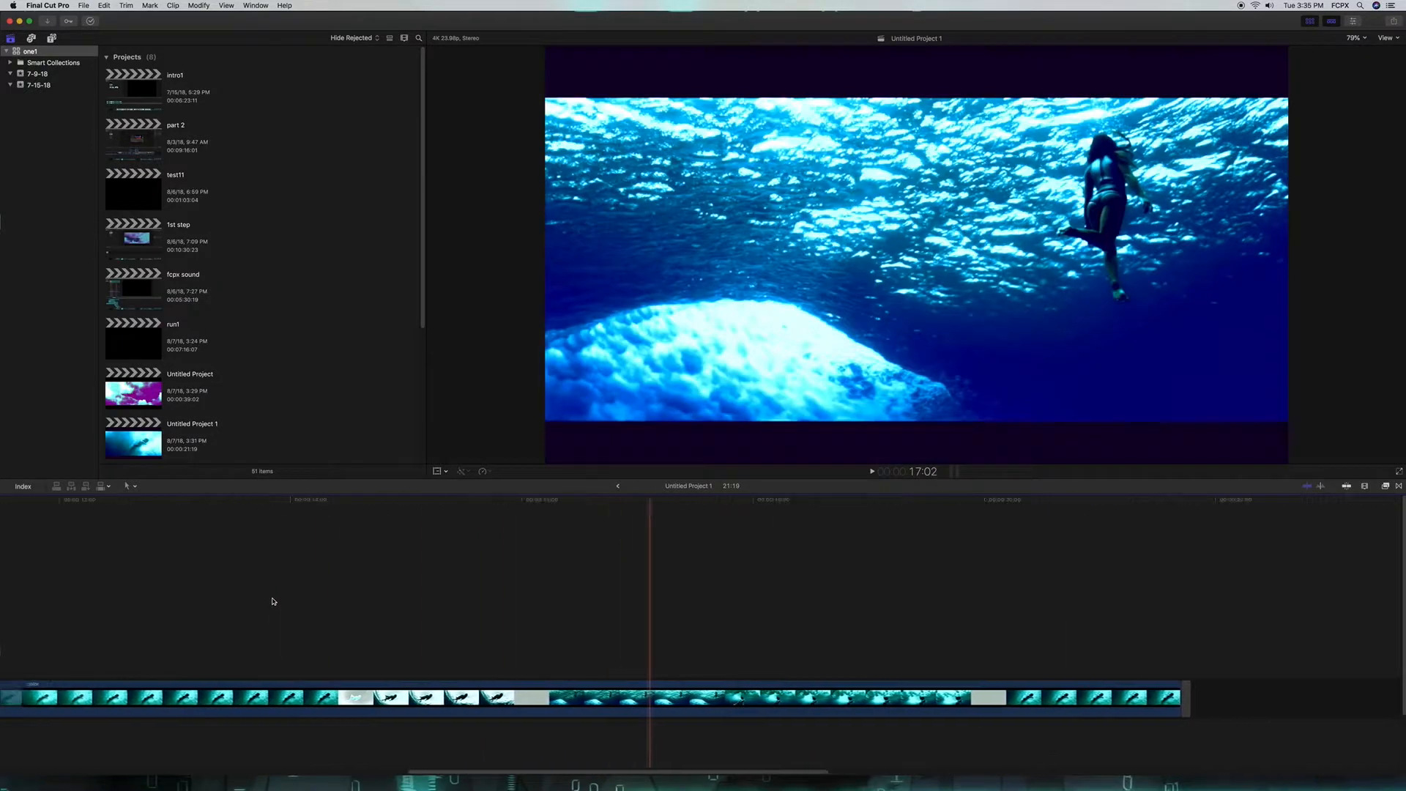
scroll(271, 601, "left", 12)
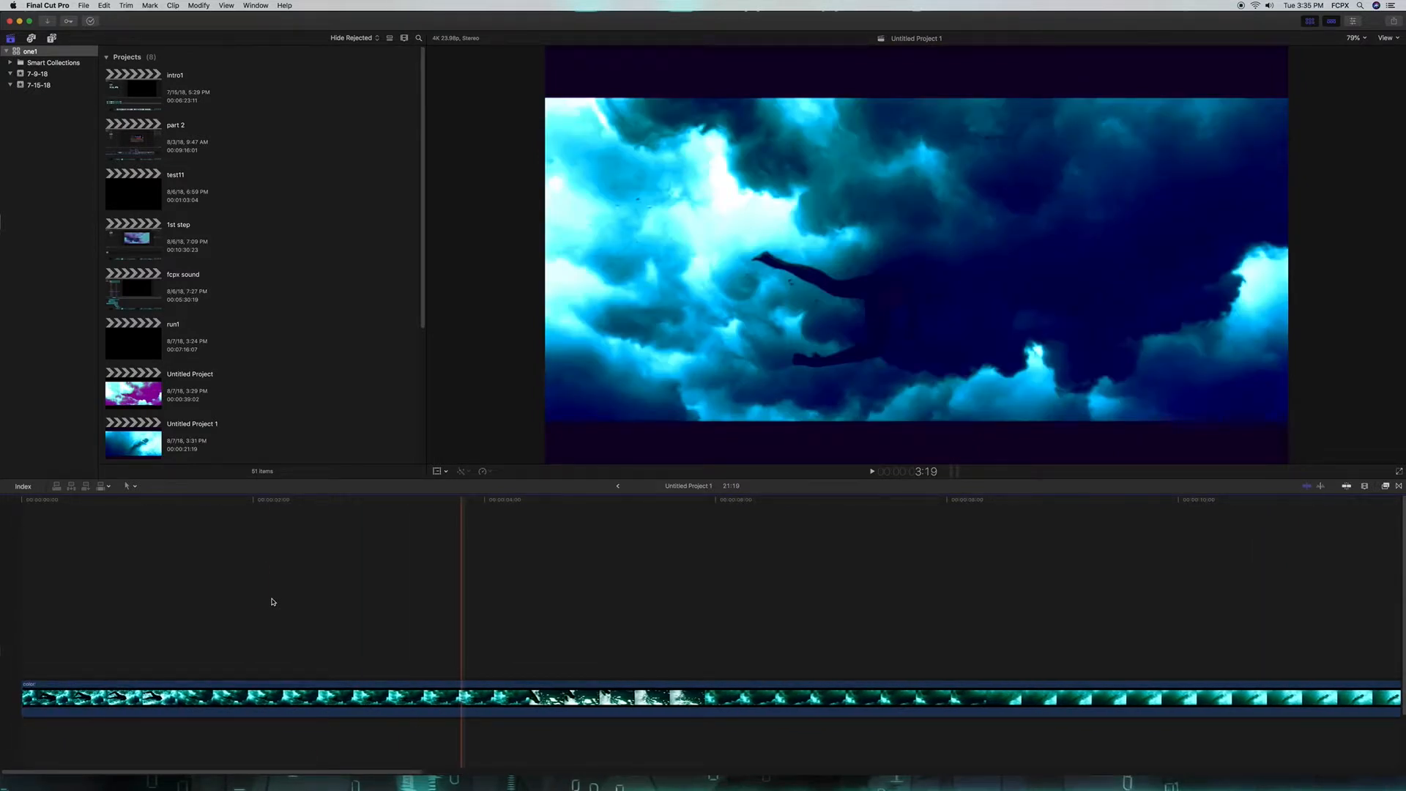
left_click(299, 591)
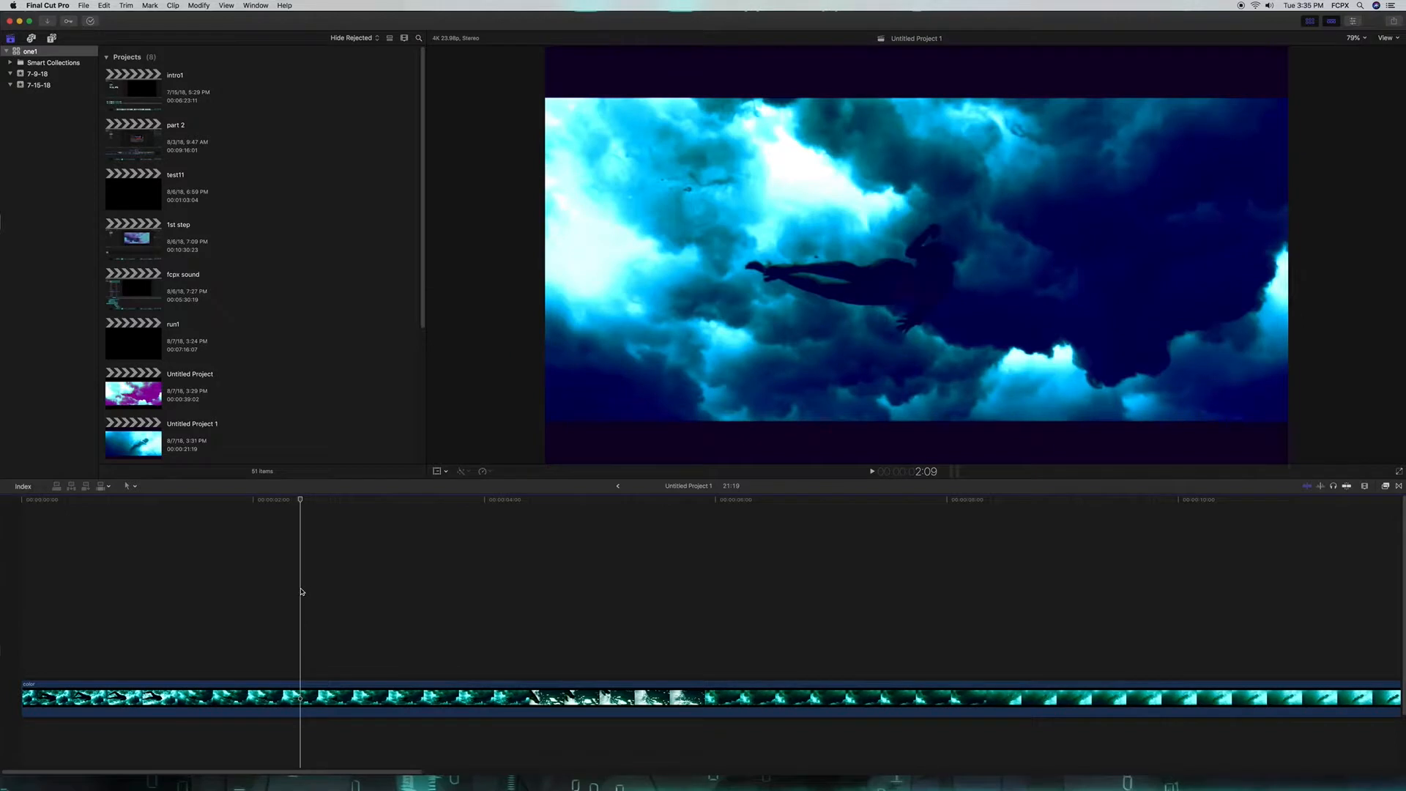
key("super+minus")
key("super+minus")
key("super+minus")
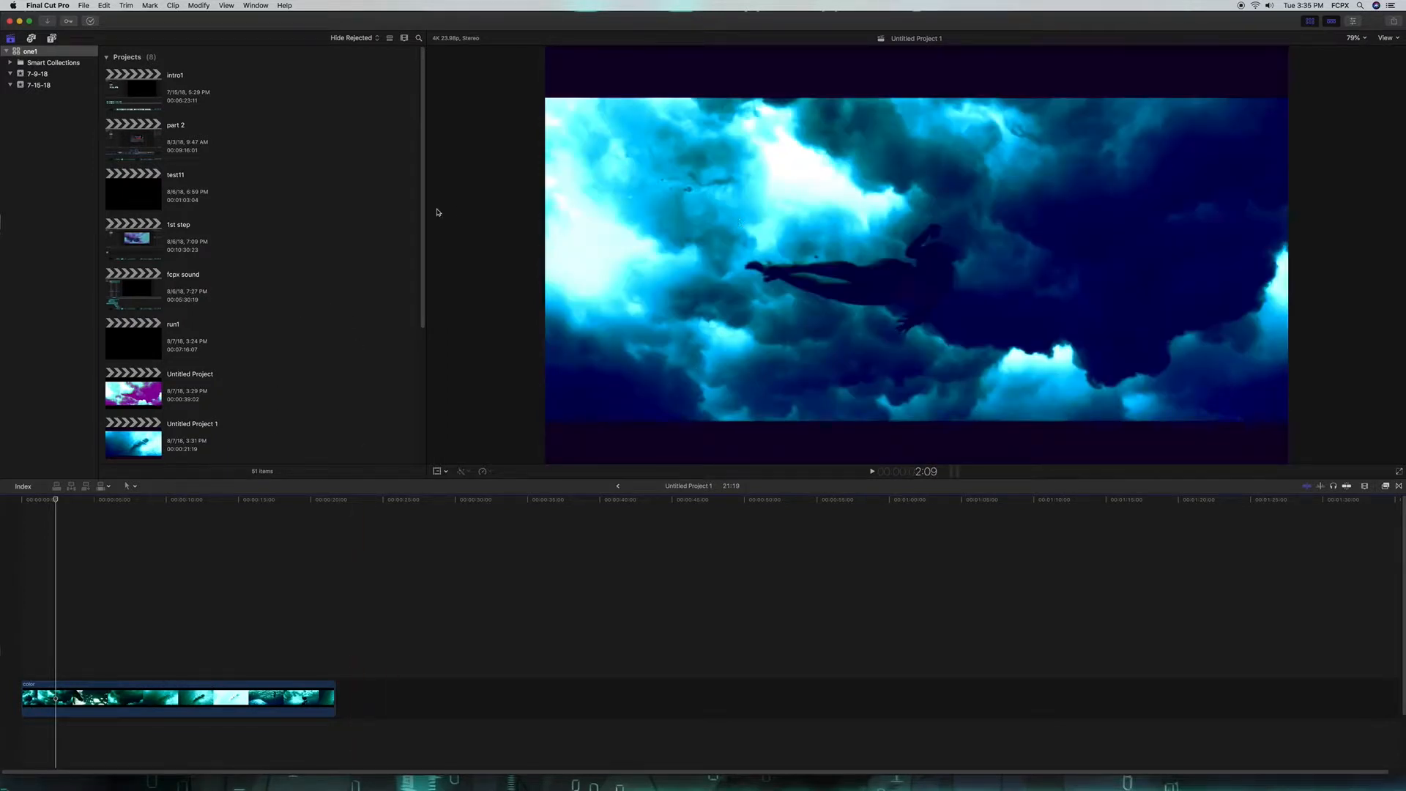
- Look over the projects and dated clip groups in the browser, and show the inspector for the timeline clip
scroll(204, 403, "down", 5)
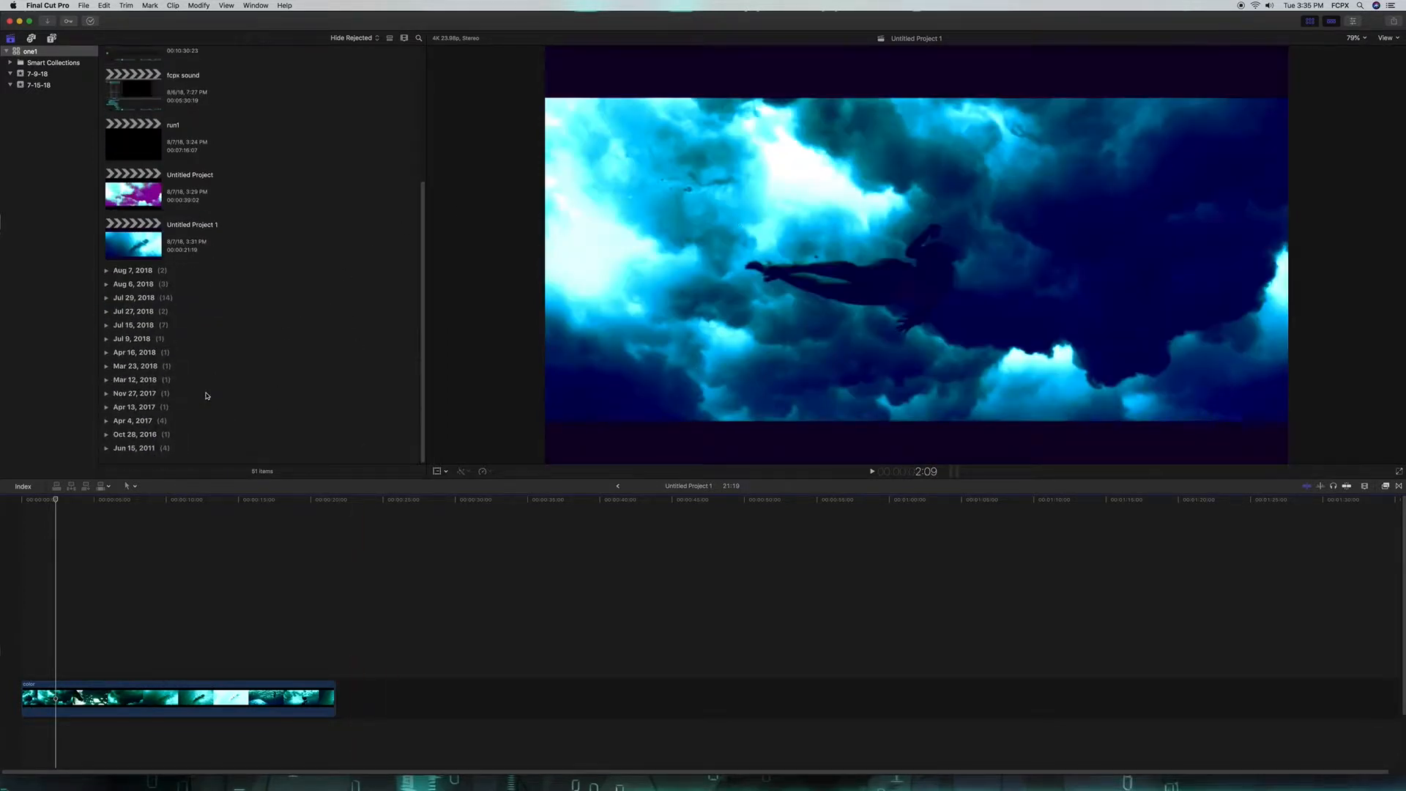
scroll(207, 396, "up", 2)
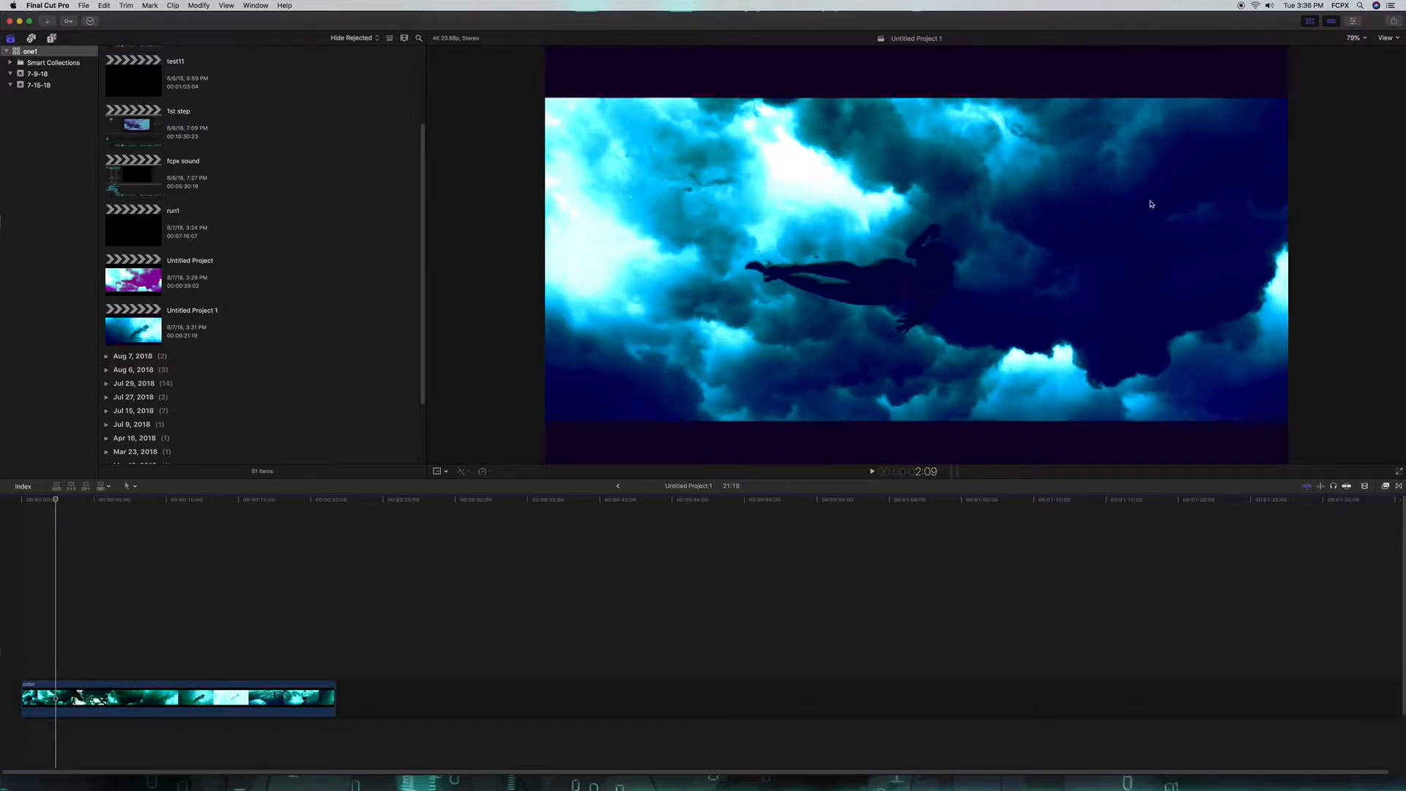
left_click(1354, 21)
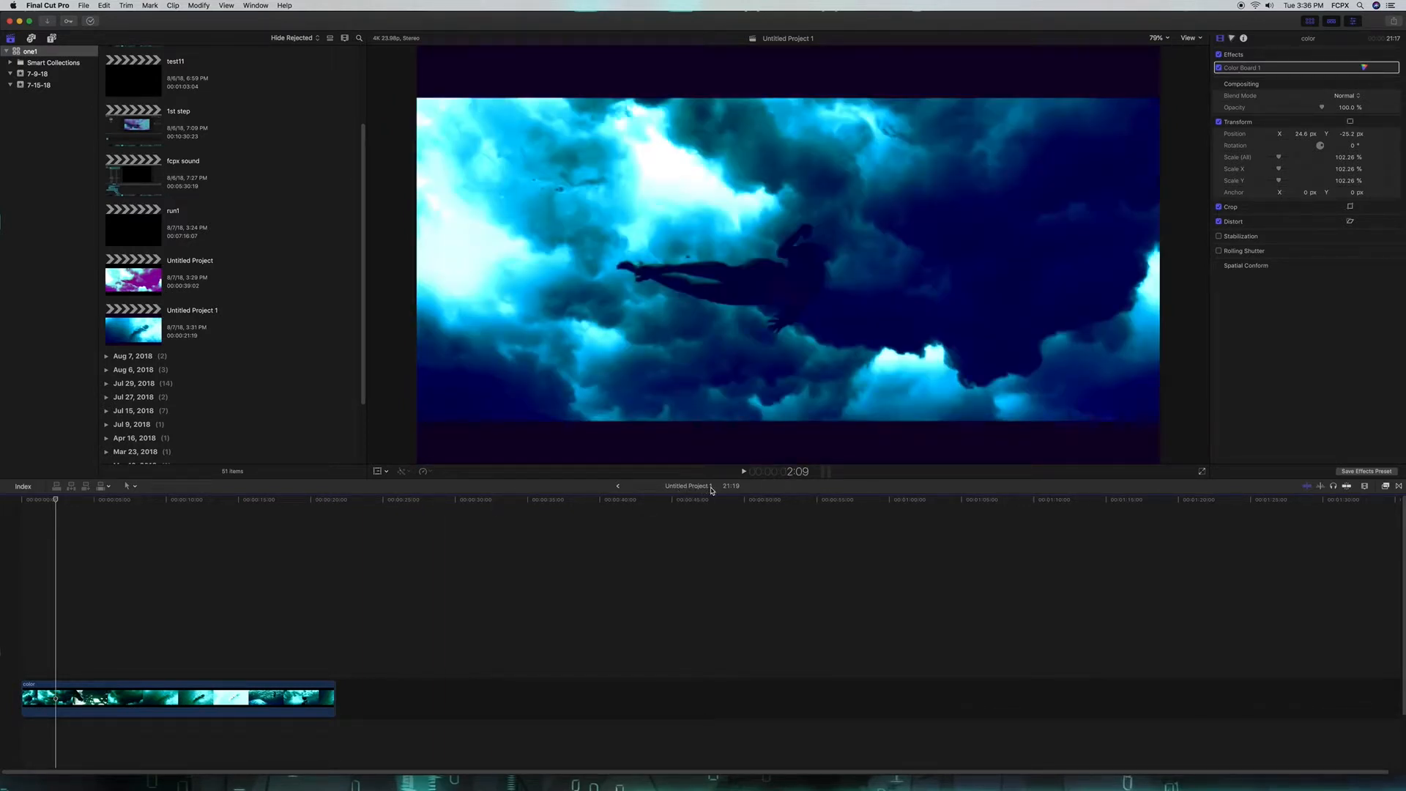
- Try to shift the clip to a later point in the timeline with the Position tool
left_click(135, 490)
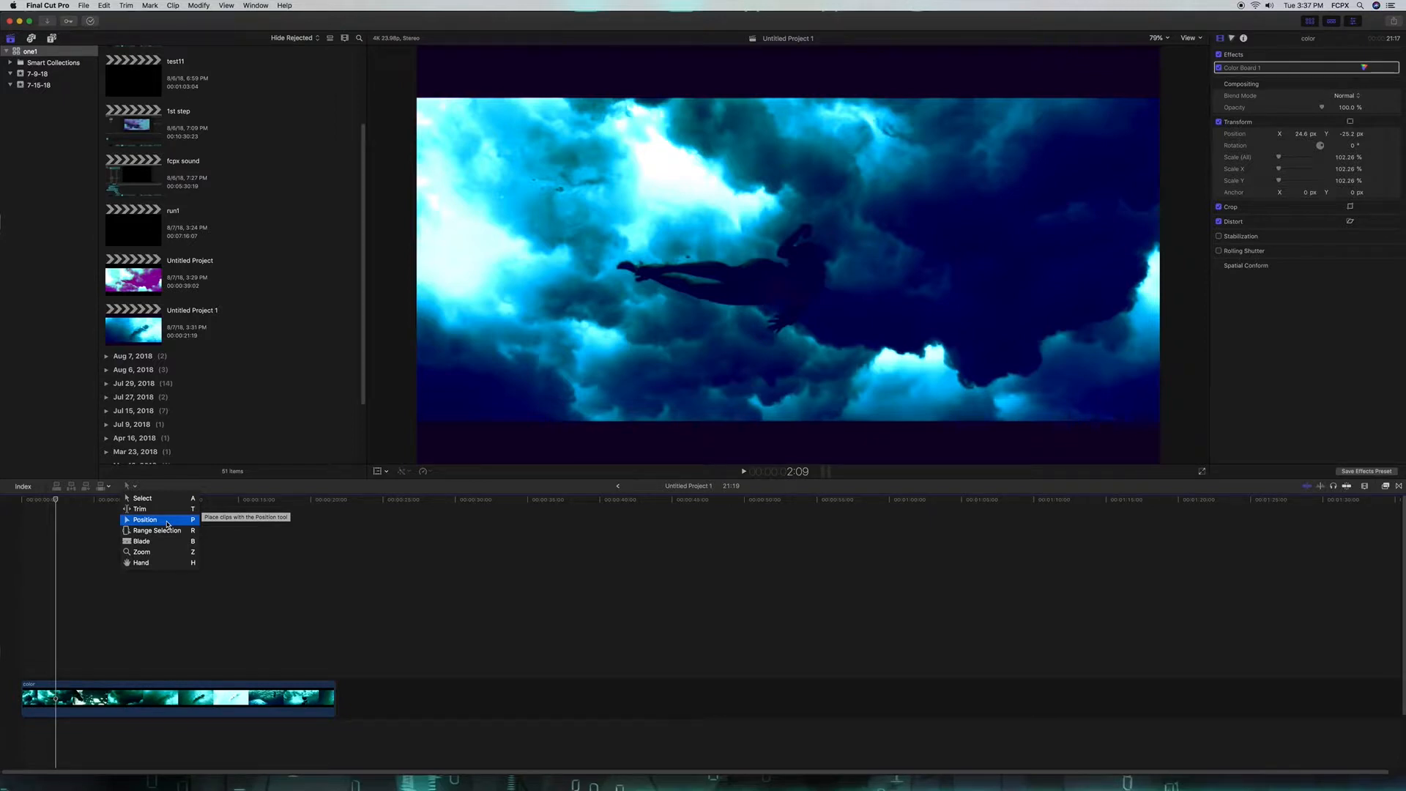
left_click(168, 519)
left_click(454, 707)
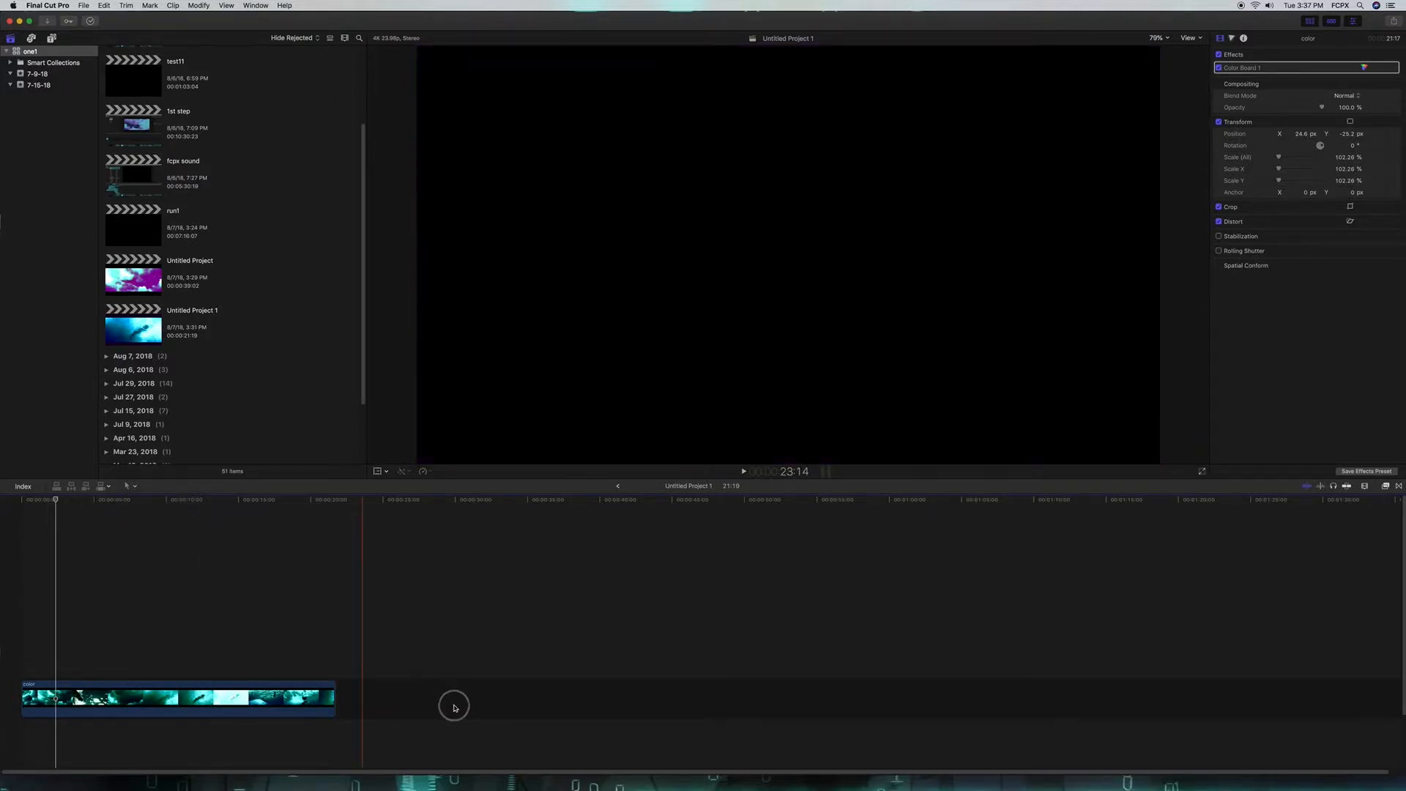
left_click_drag(282, 700, 467, 690)
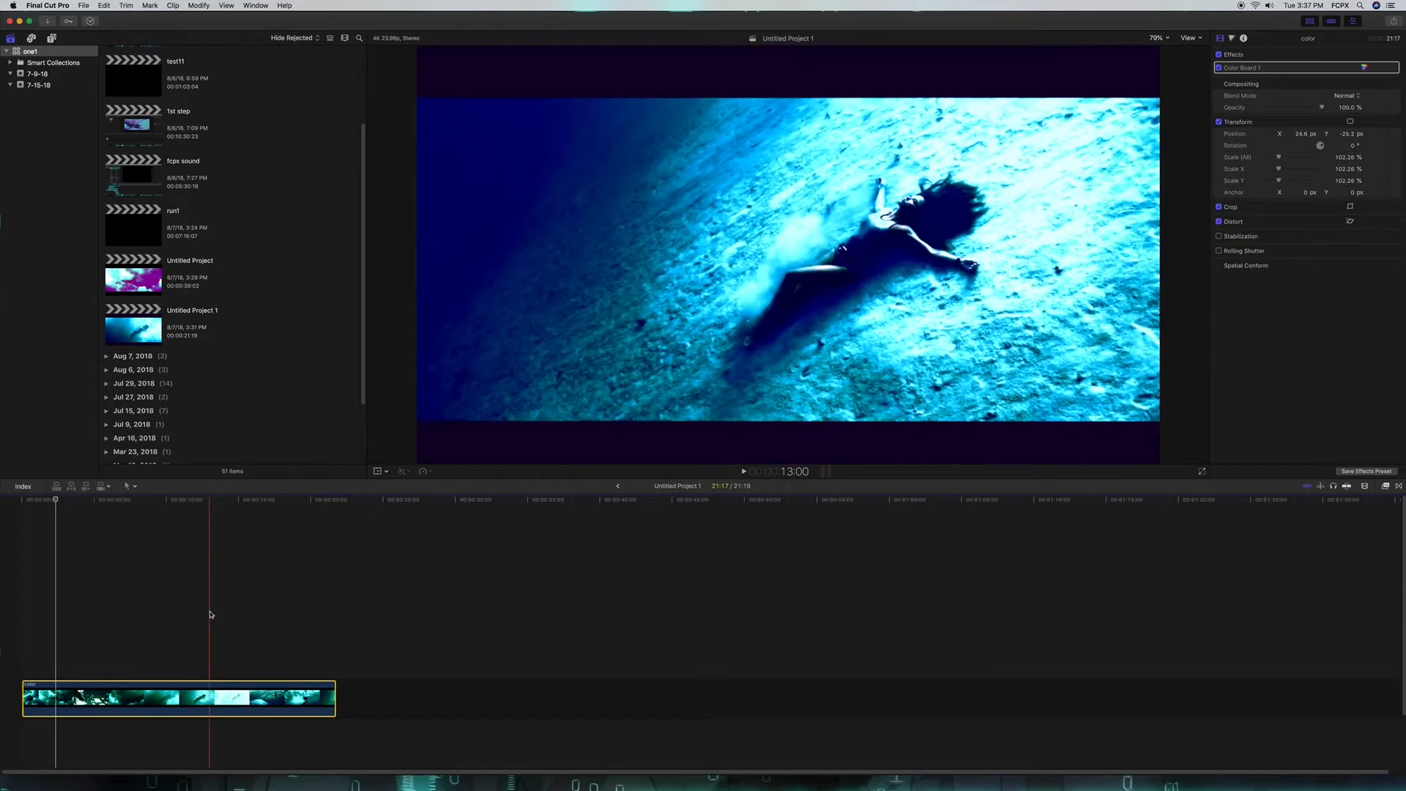
- Check the list of editing tools, trim a little off the clip's end and undo the trim
left_click(136, 487)
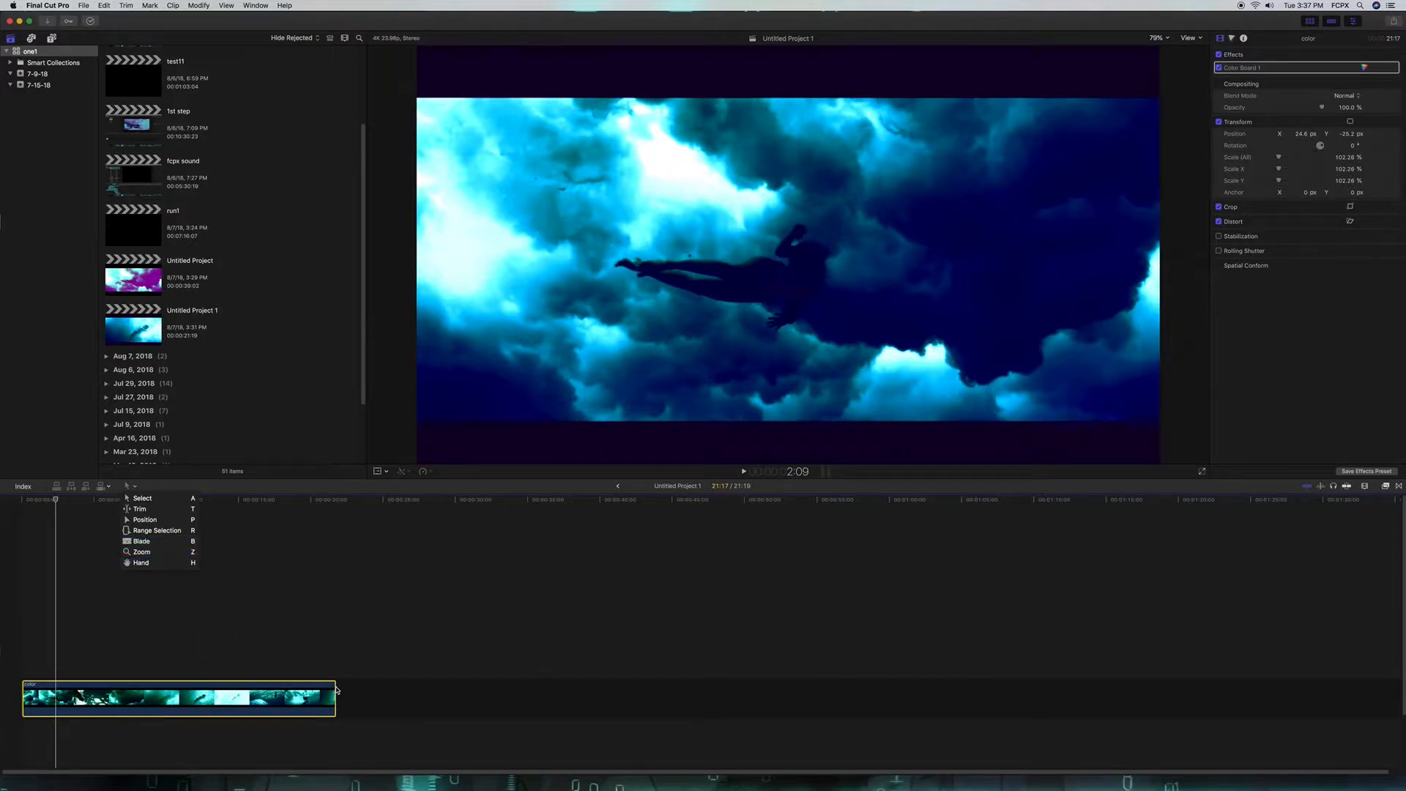
left_click(304, 648)
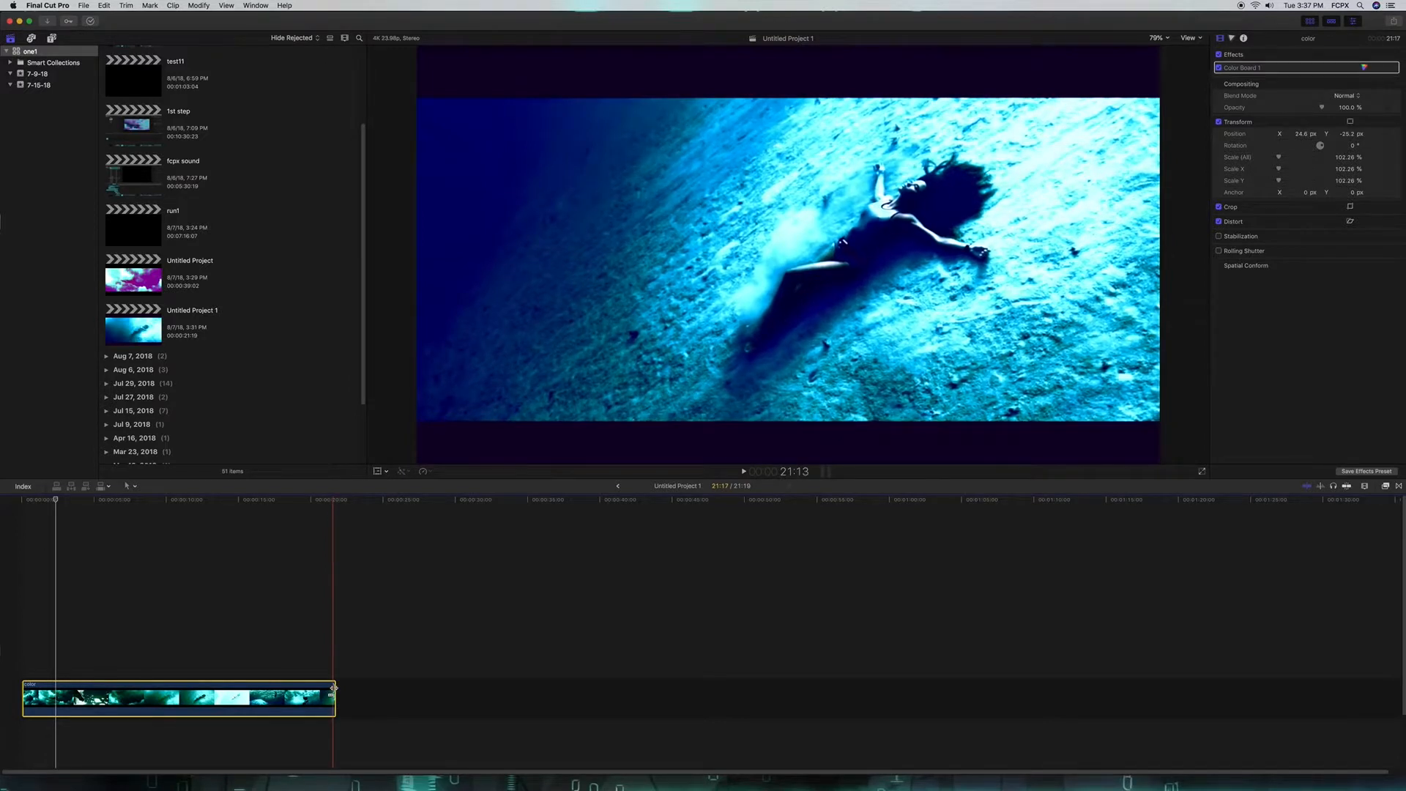
mouse_move(333, 688)
left_mouse_down()
mouse_move(245, 689)
mouse_move(320, 689)
left_mouse_up()
key("super+z")
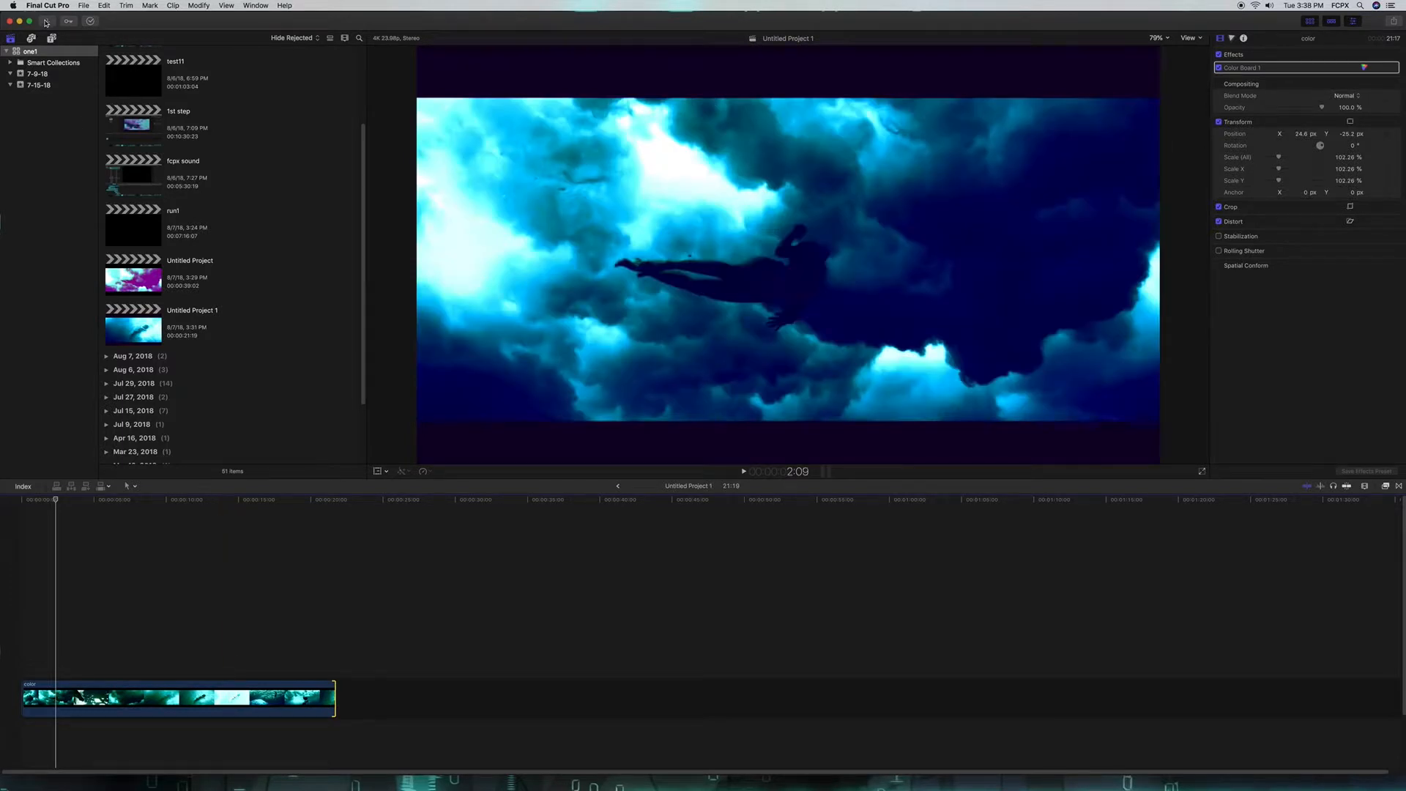
- Select the timeline clip and review its color, info and video properties in the inspector
scroll(135, 408, "down", 3)
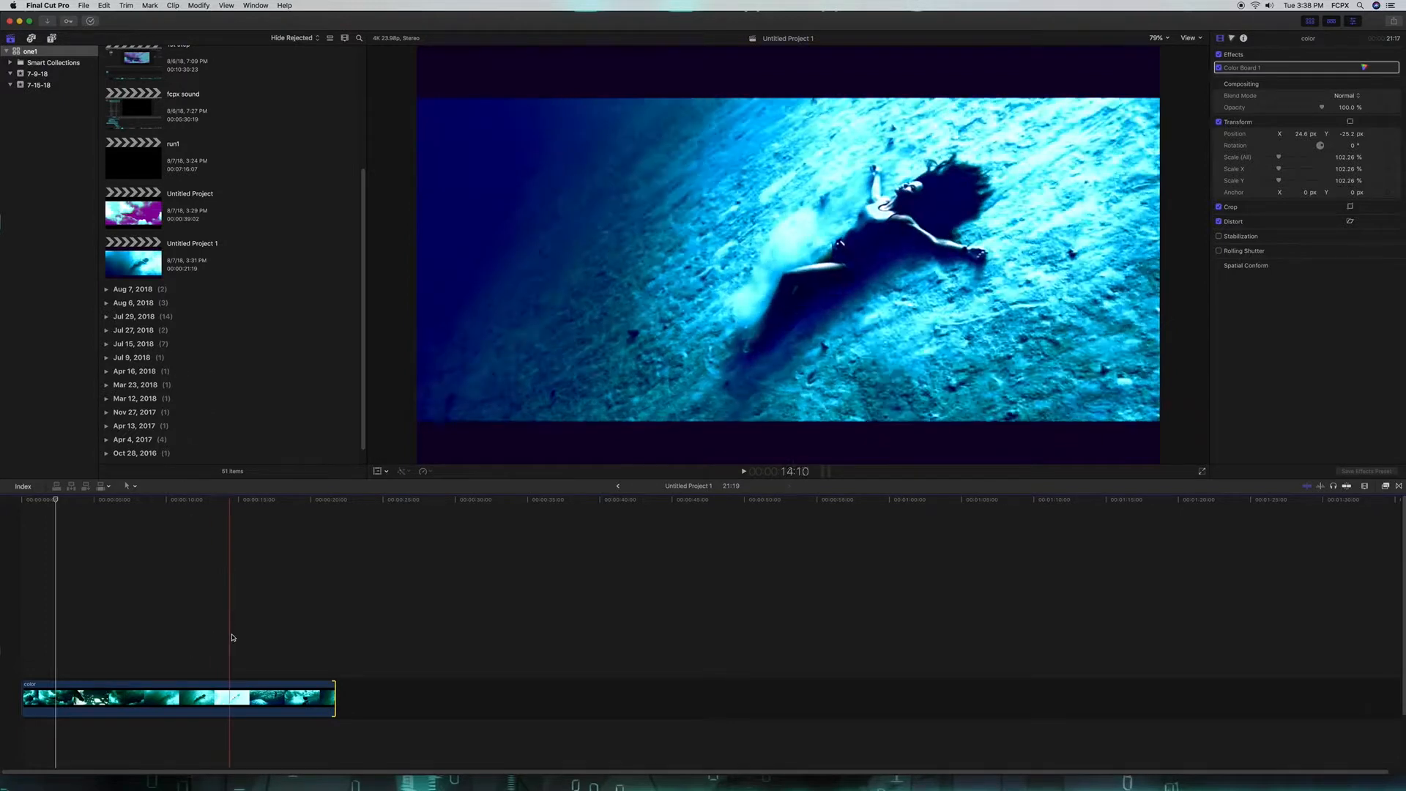
left_click_drag(183, 695, 184, 694)
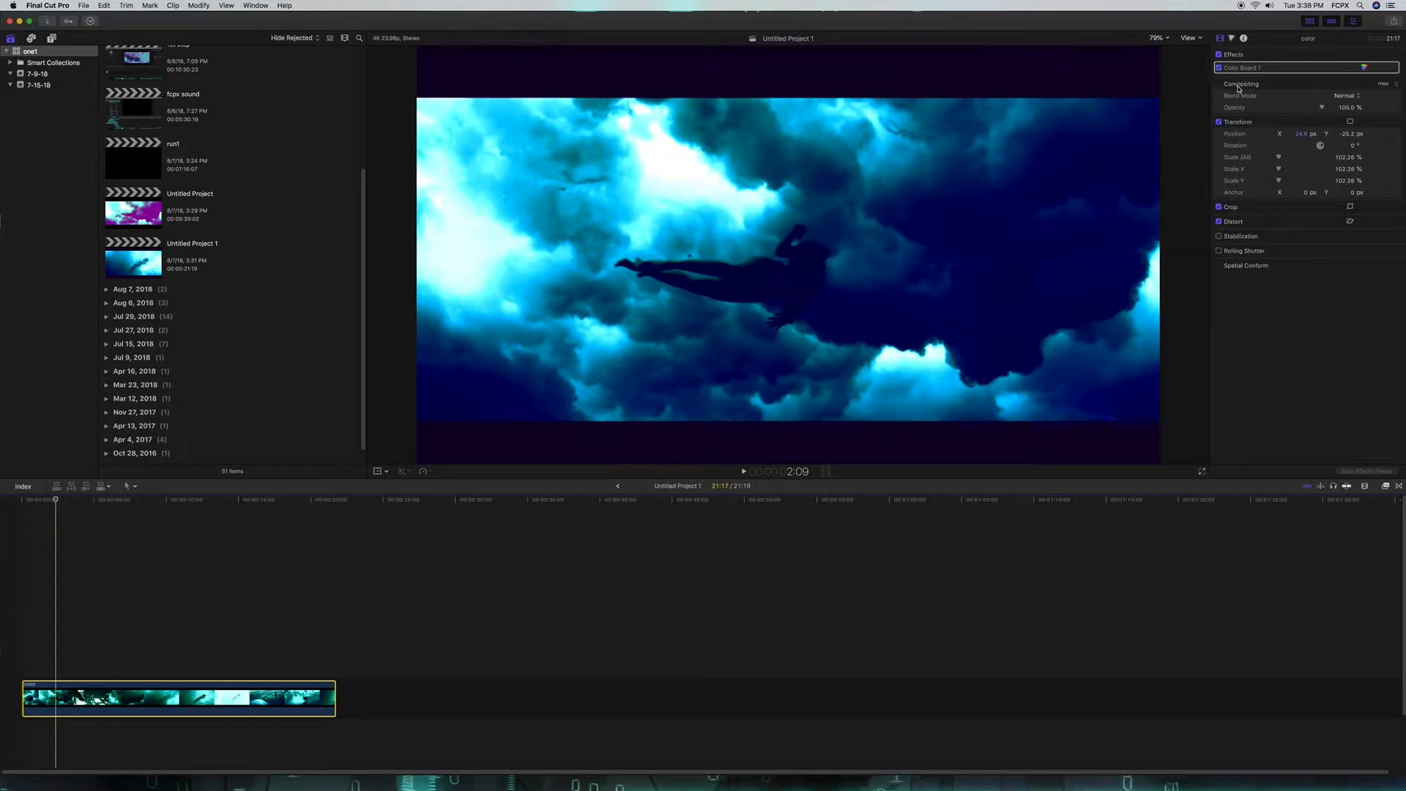
left_click(1232, 39)
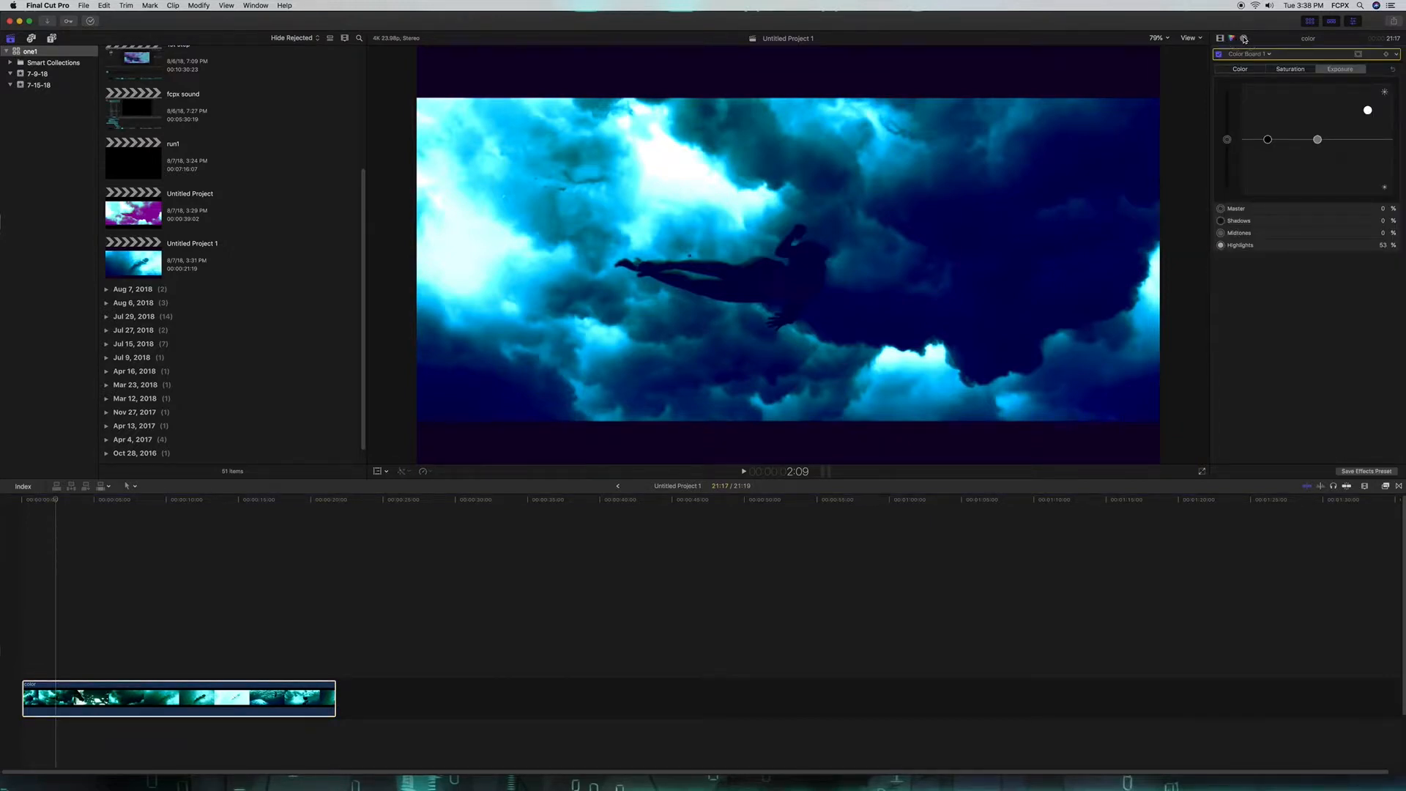
left_click(1243, 39)
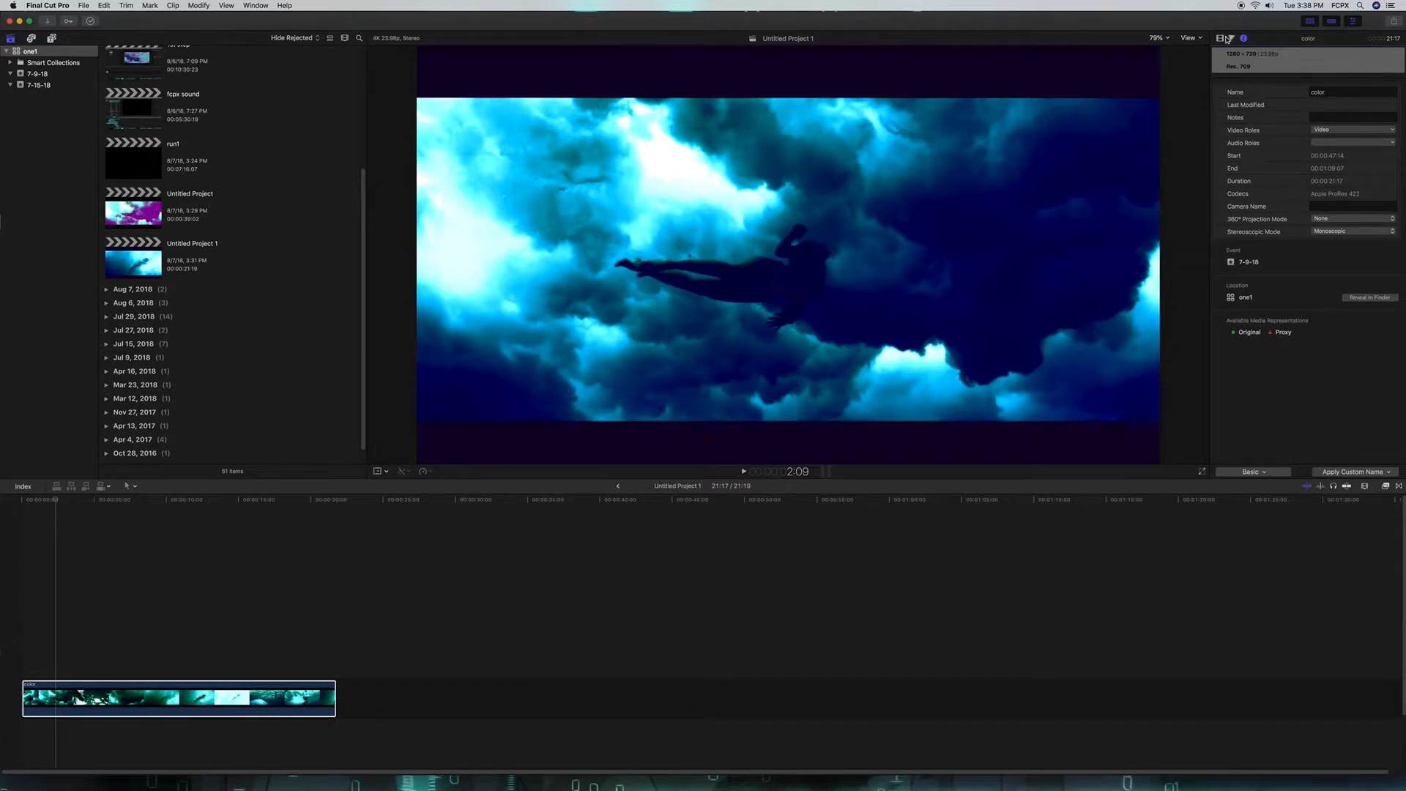
left_click(1219, 38)
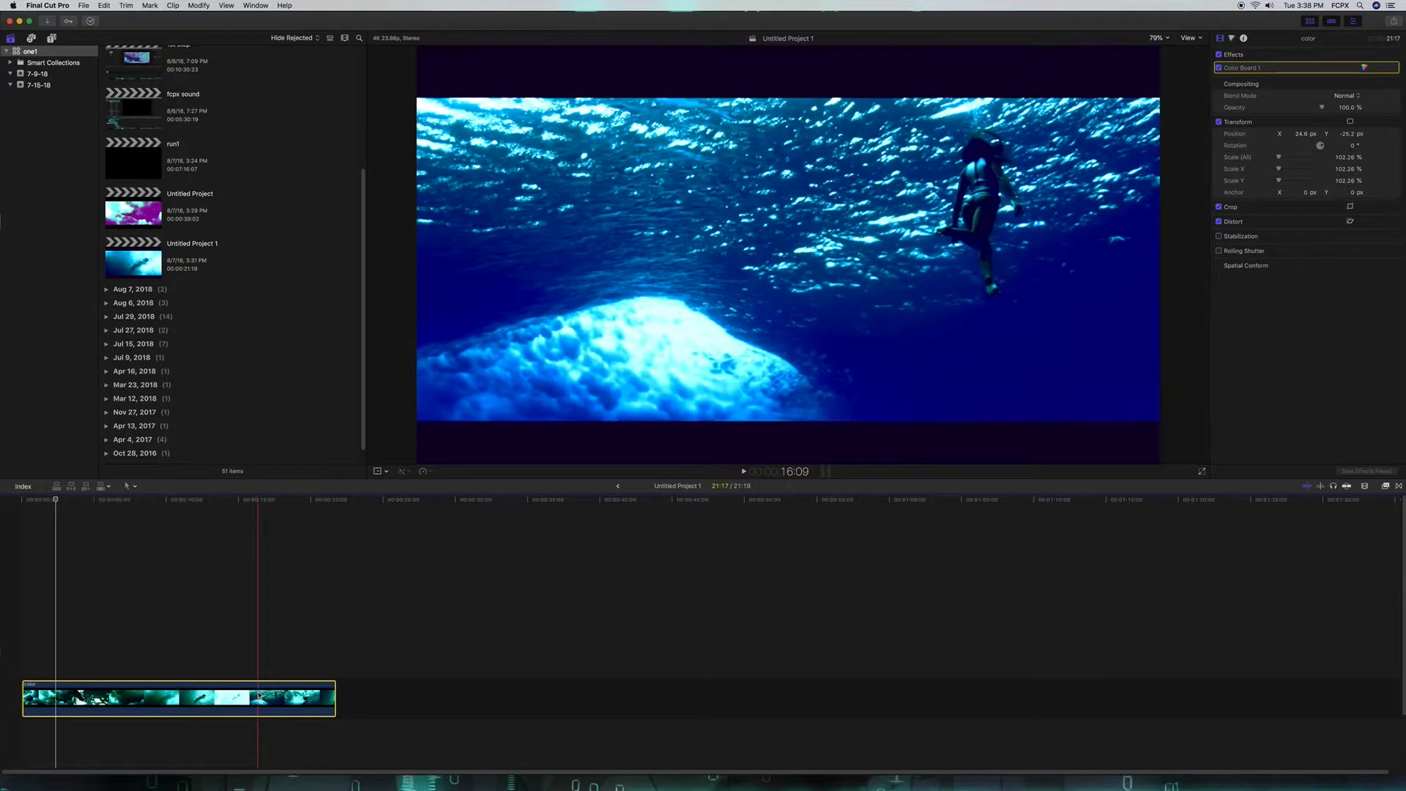
- Stack two copies of the clip directly above the original in the timeline
left_click_drag(258, 695, 260, 589)
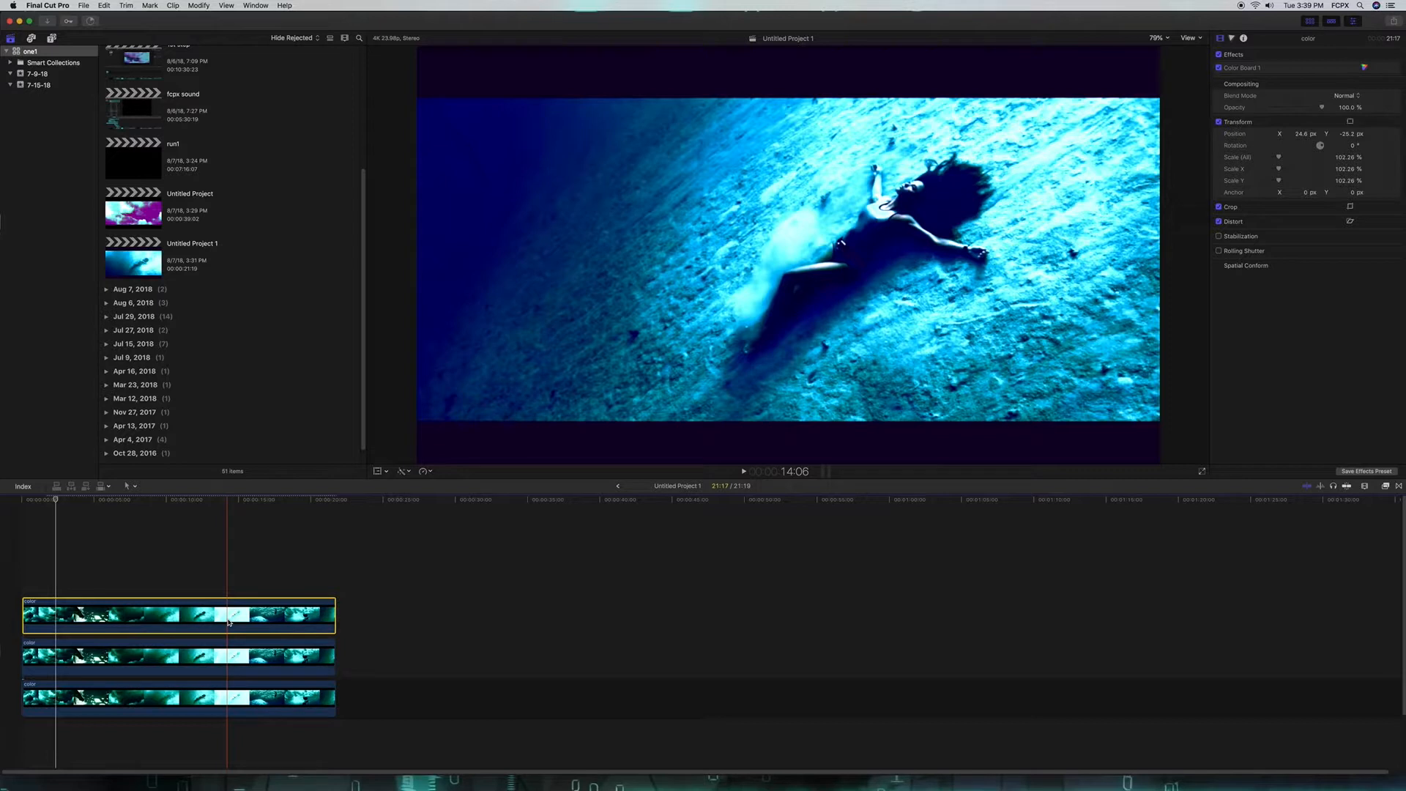
- Disable the three stacked clips one by one, from the top layer down to the original
key("v")
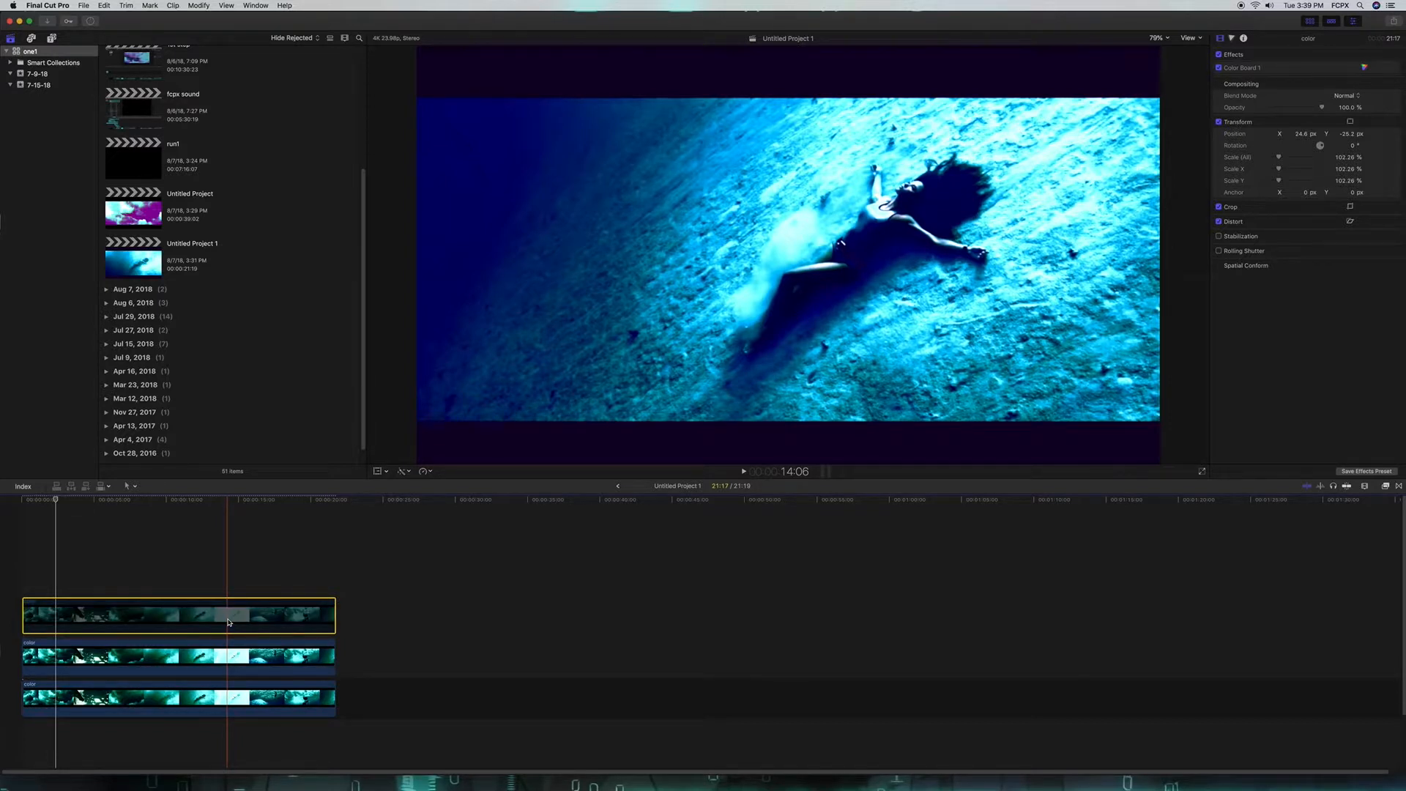
left_click(224, 660)
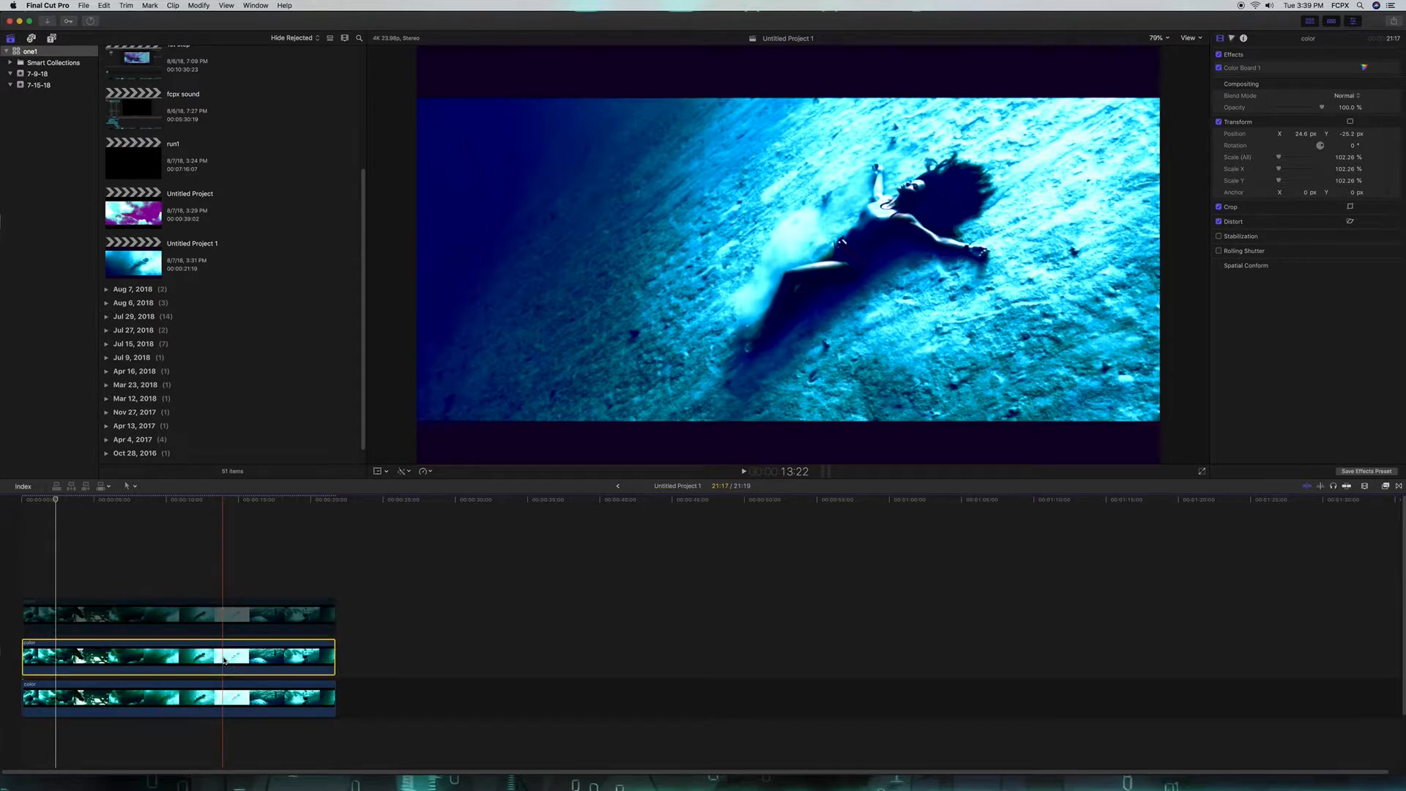
key("v")
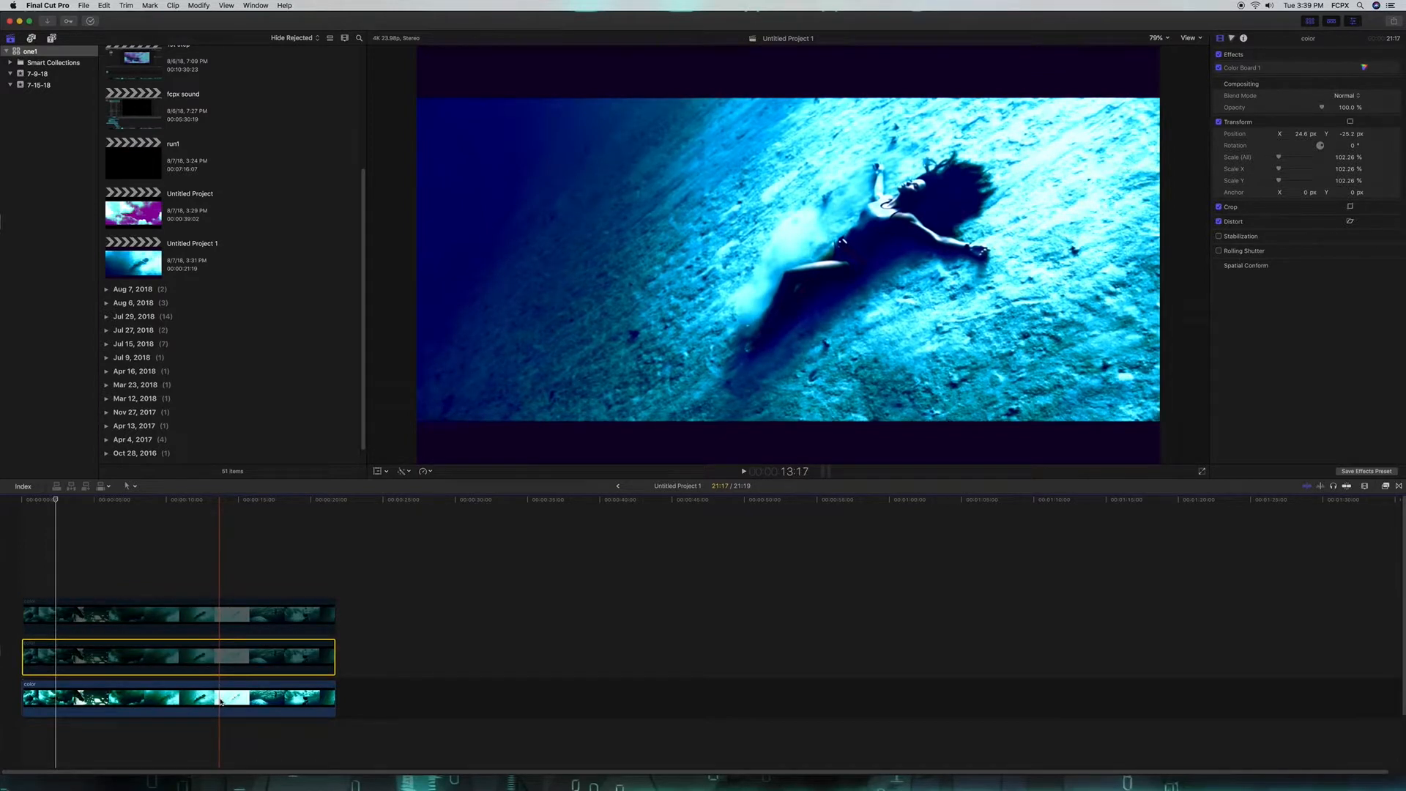
left_click(221, 702)
key("v")
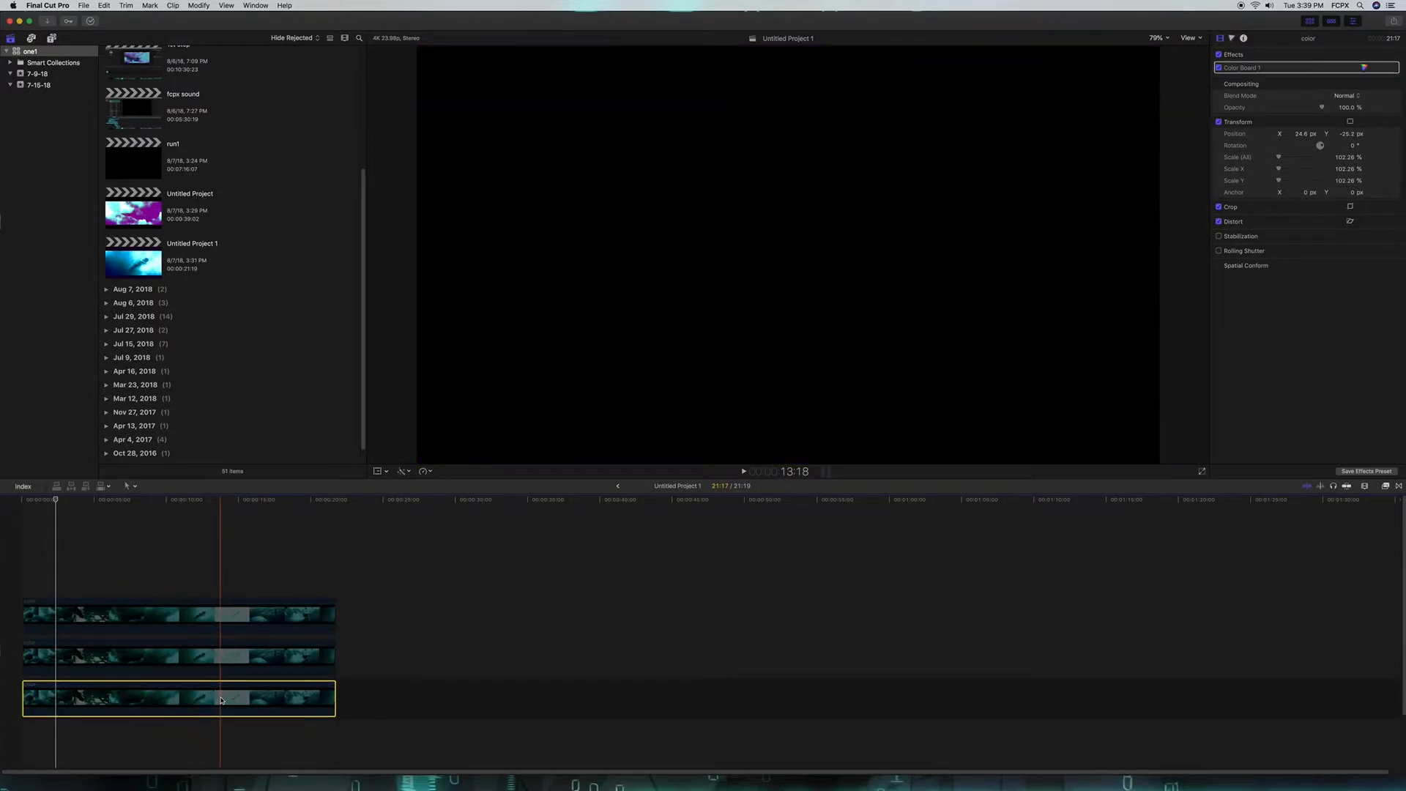
- Re-enable the three stacked clips one by one, from the original up to the top layer
key("v")
left_click(225, 658)
key("v")
left_click(225, 619)
key("v")
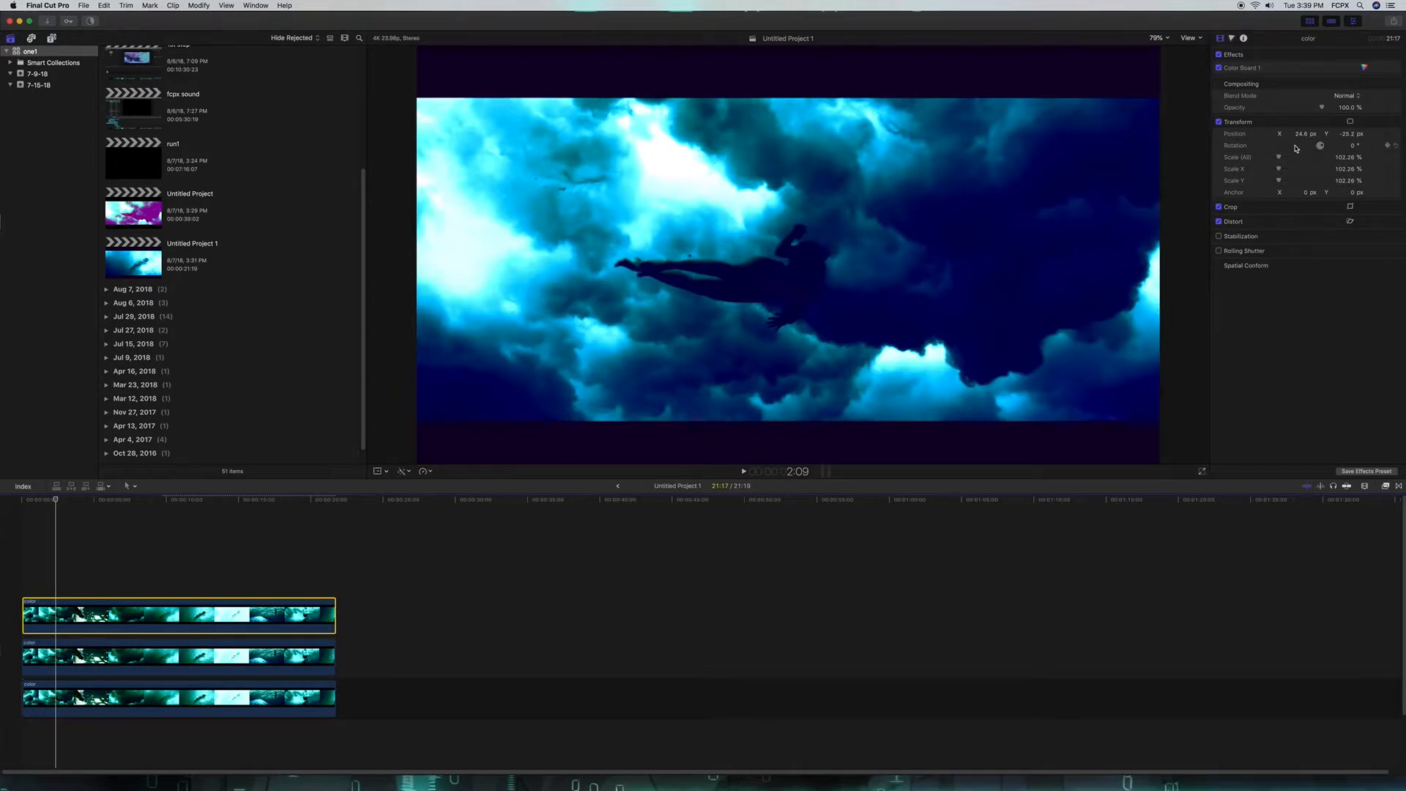
- Open the top clip's Color Board and look through its color, saturation and exposure controls
left_click(1232, 41)
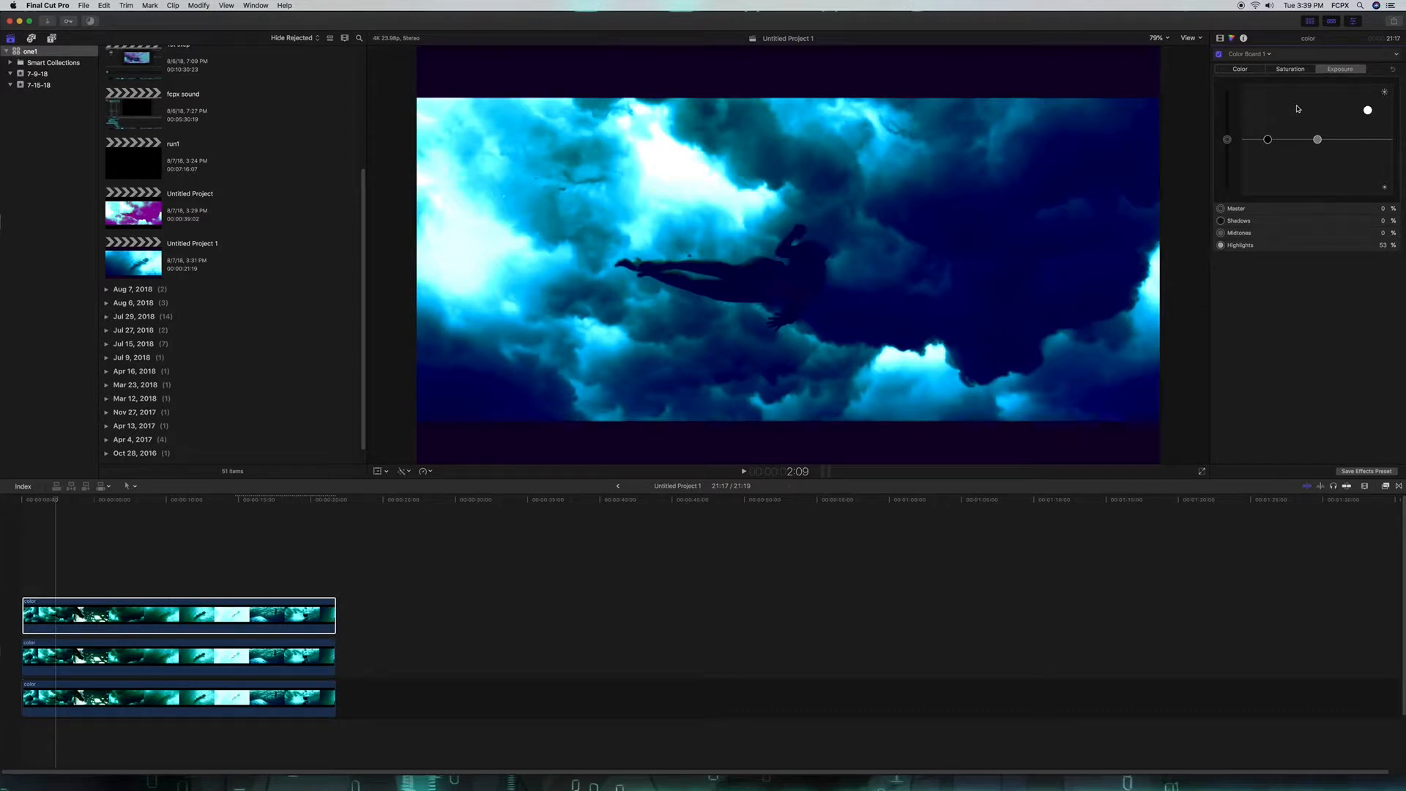
left_click(1240, 69)
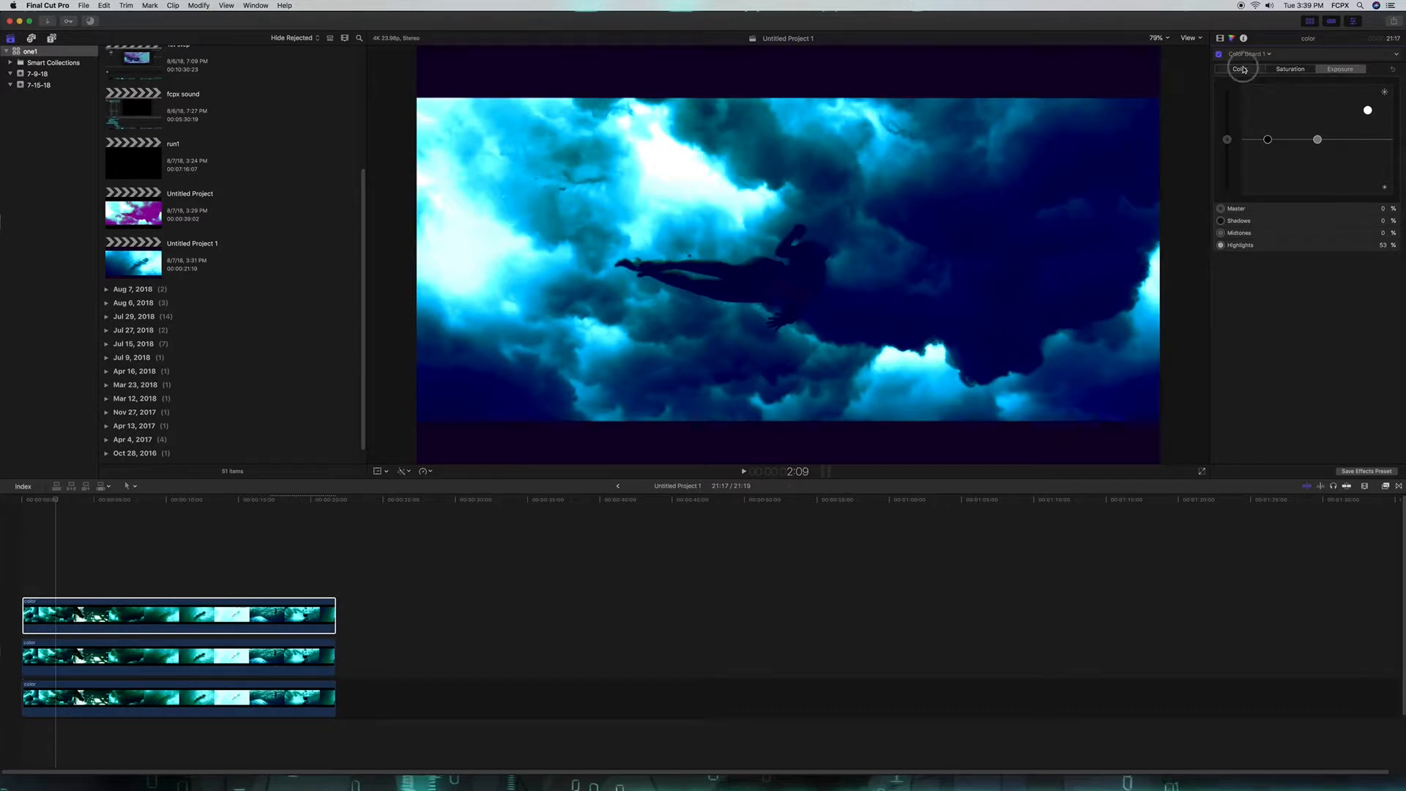
left_click(1291, 69)
left_click(1343, 70)
left_click(1245, 69)
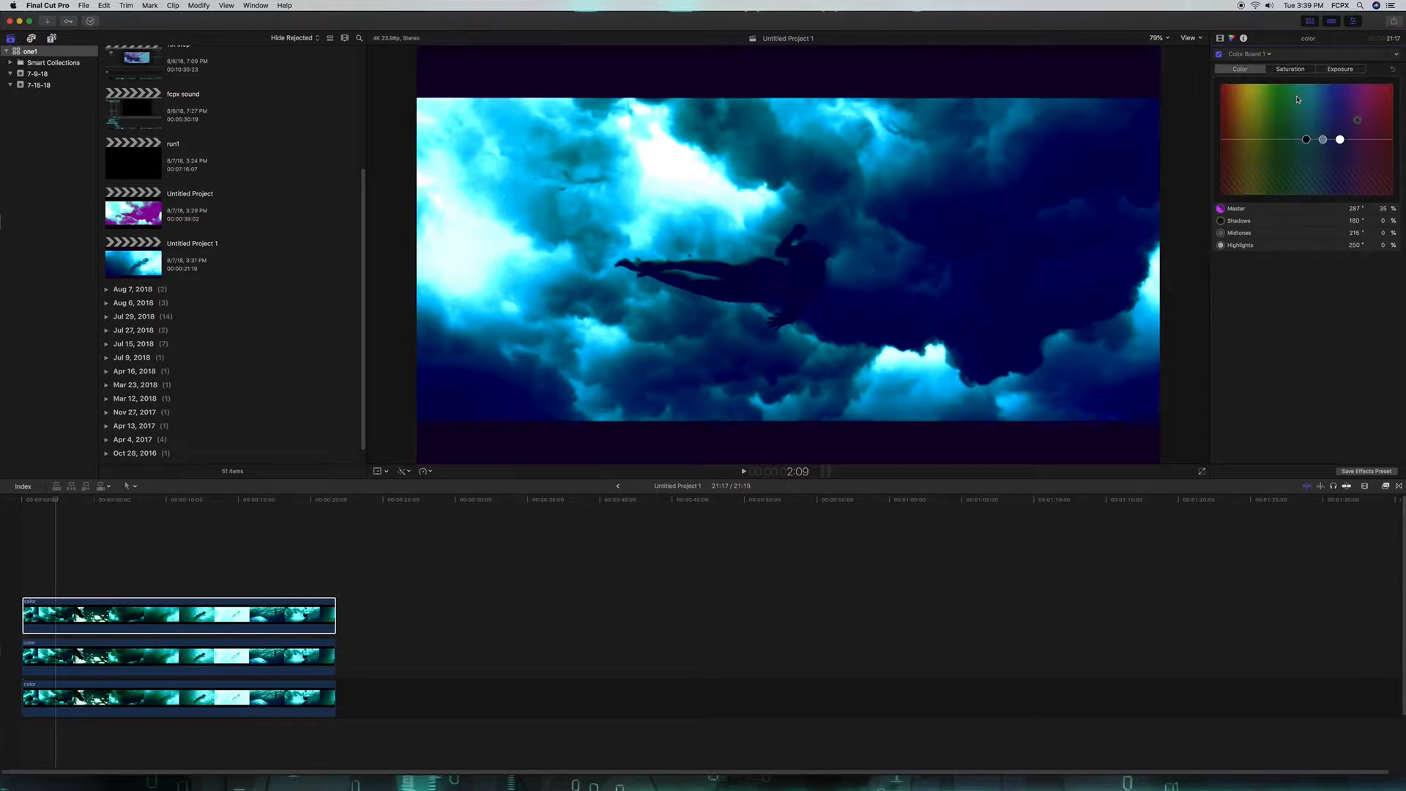
- Brighten the top clip's exposure by raising highlights to about 69% and midtones to about 63%, and lifting the shadows slightly
left_click(1338, 70)
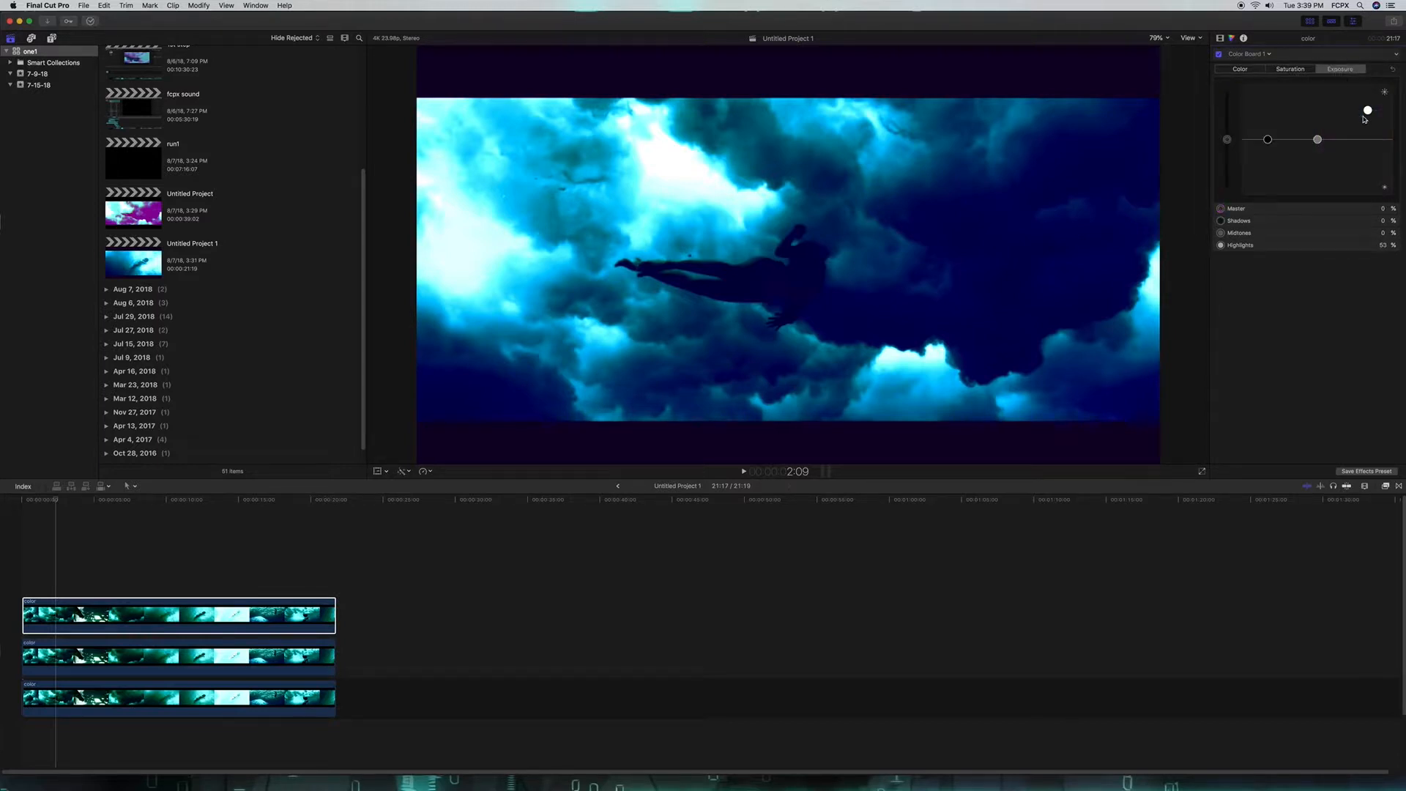
left_click_drag(1367, 110, 1368, 101)
left_click_drag(1318, 141, 1270, 135)
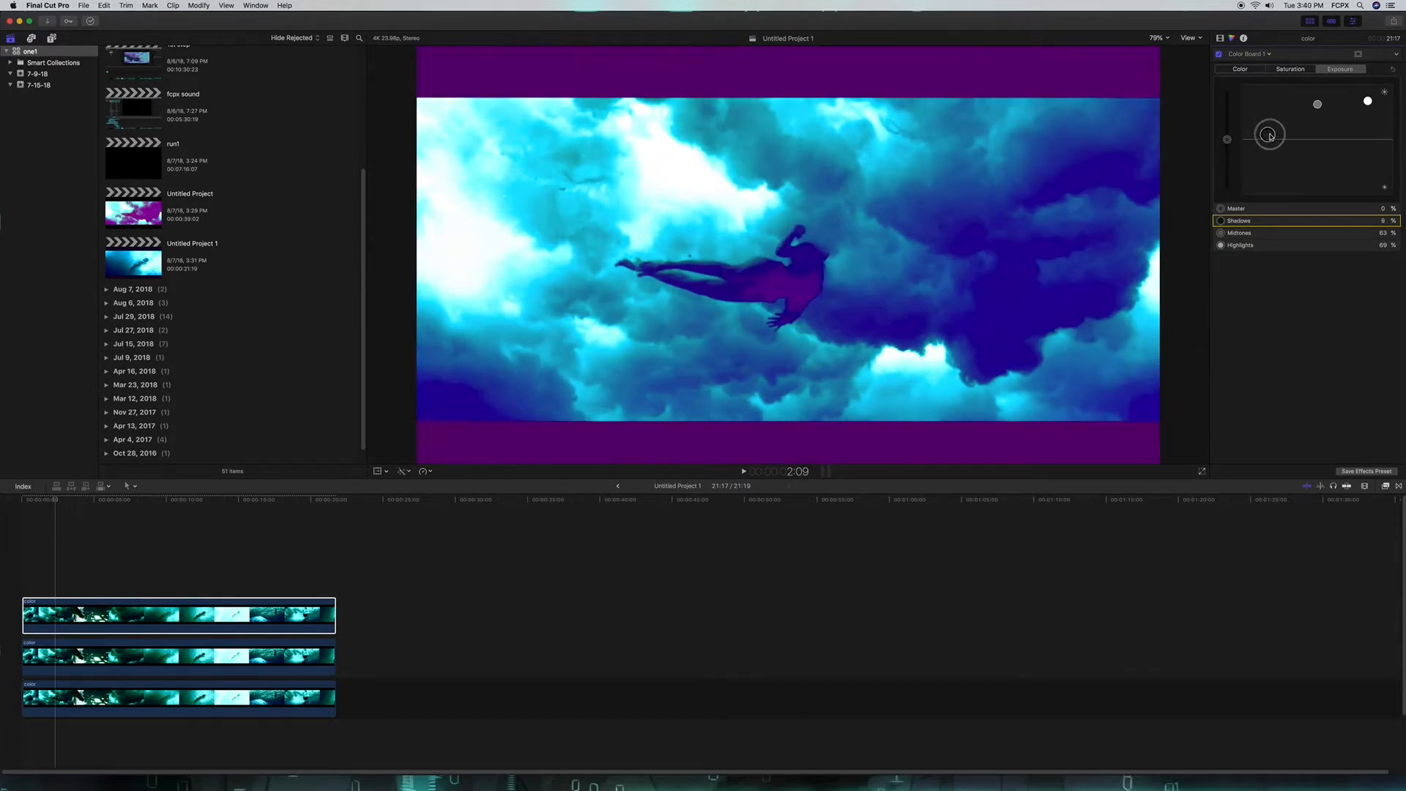
- Display the Color Board's color controls, disable the top clip and select the middle copy
left_click(1239, 69)
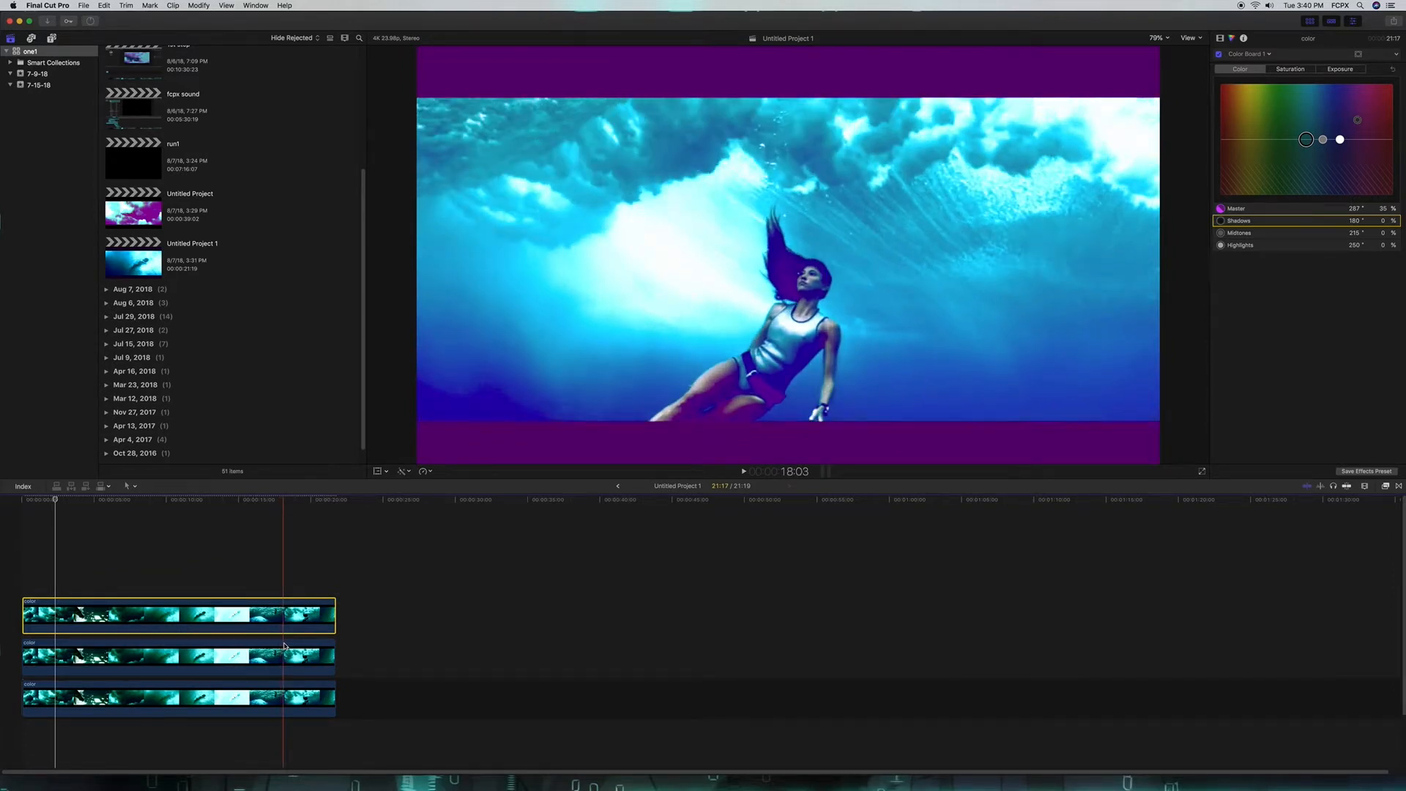
left_click(284, 658)
left_click(281, 615)
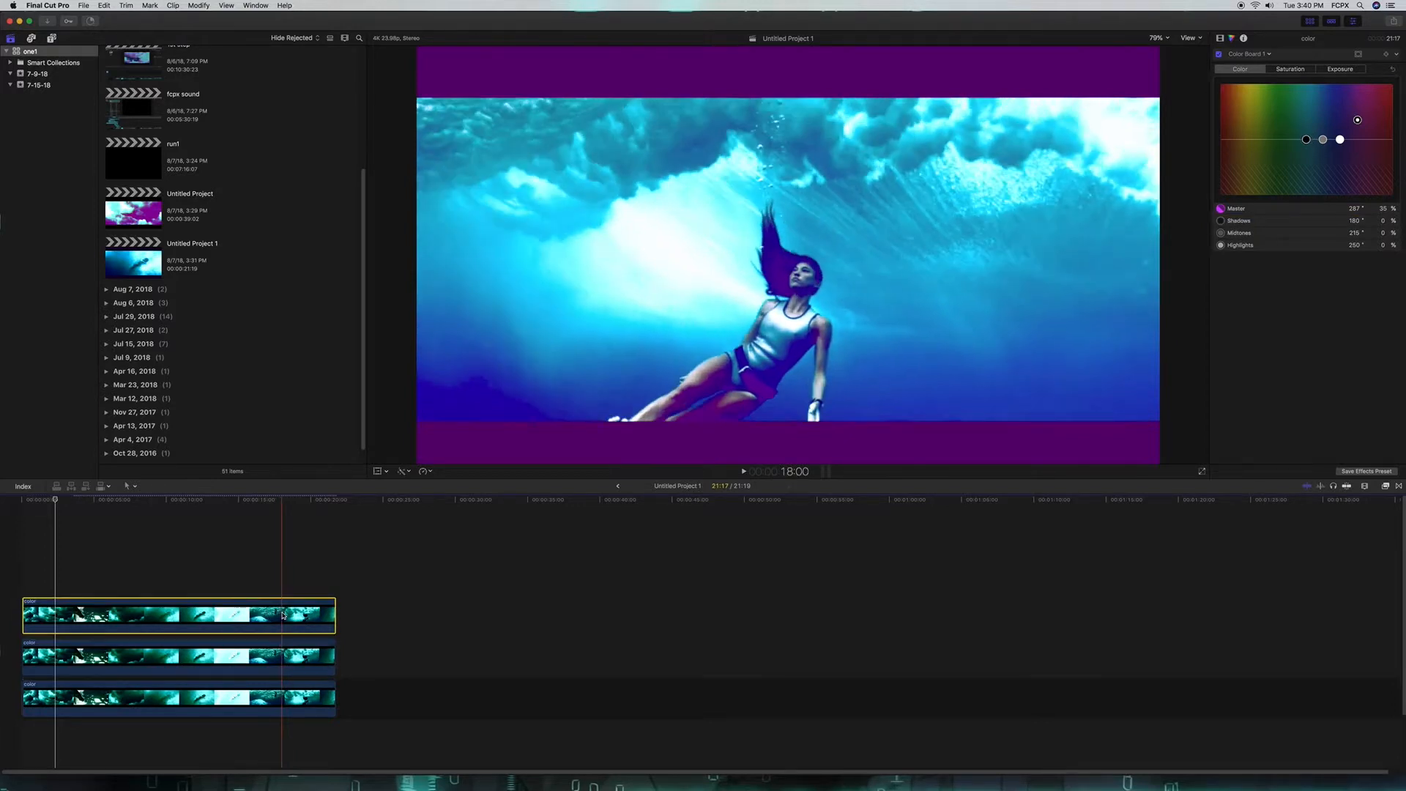
key("v")
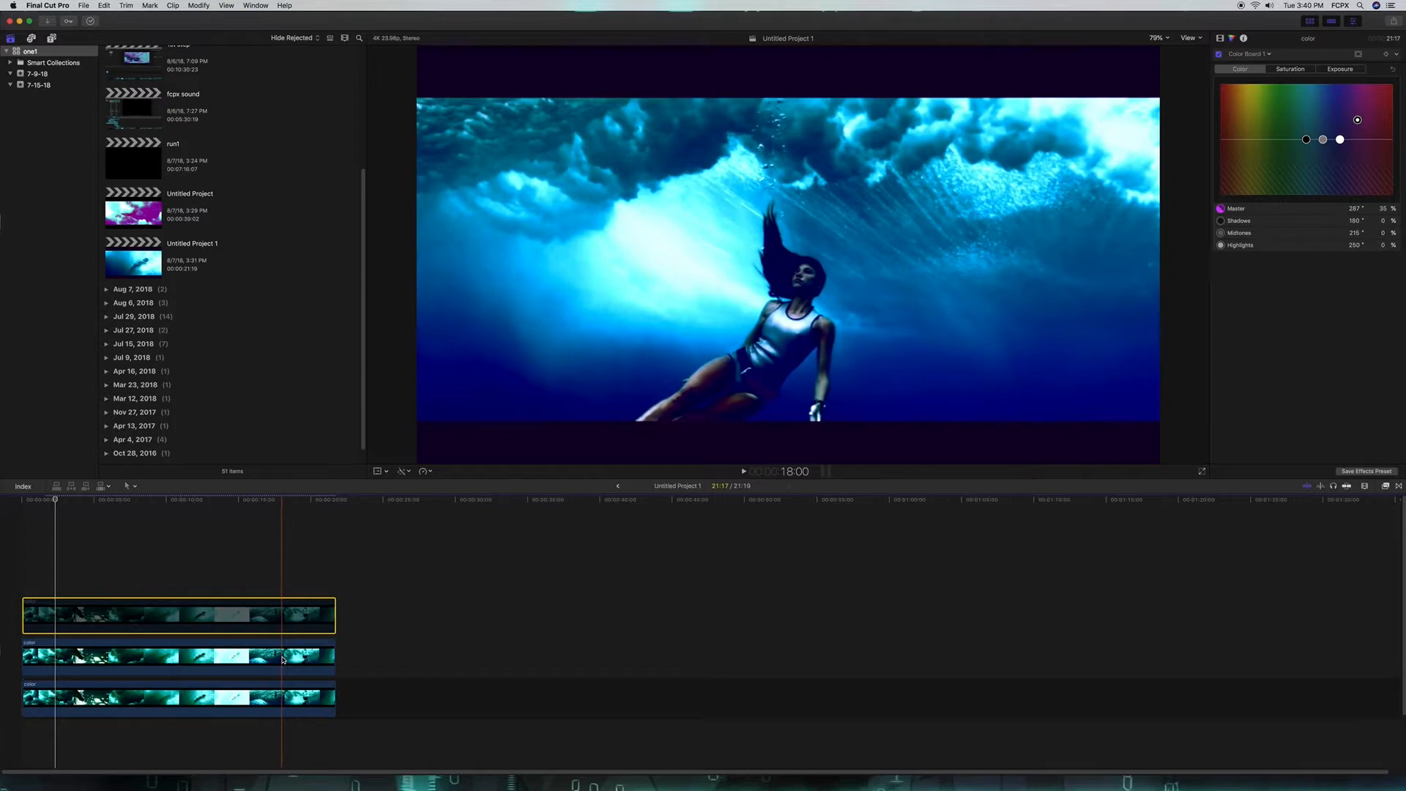
left_click(285, 657)
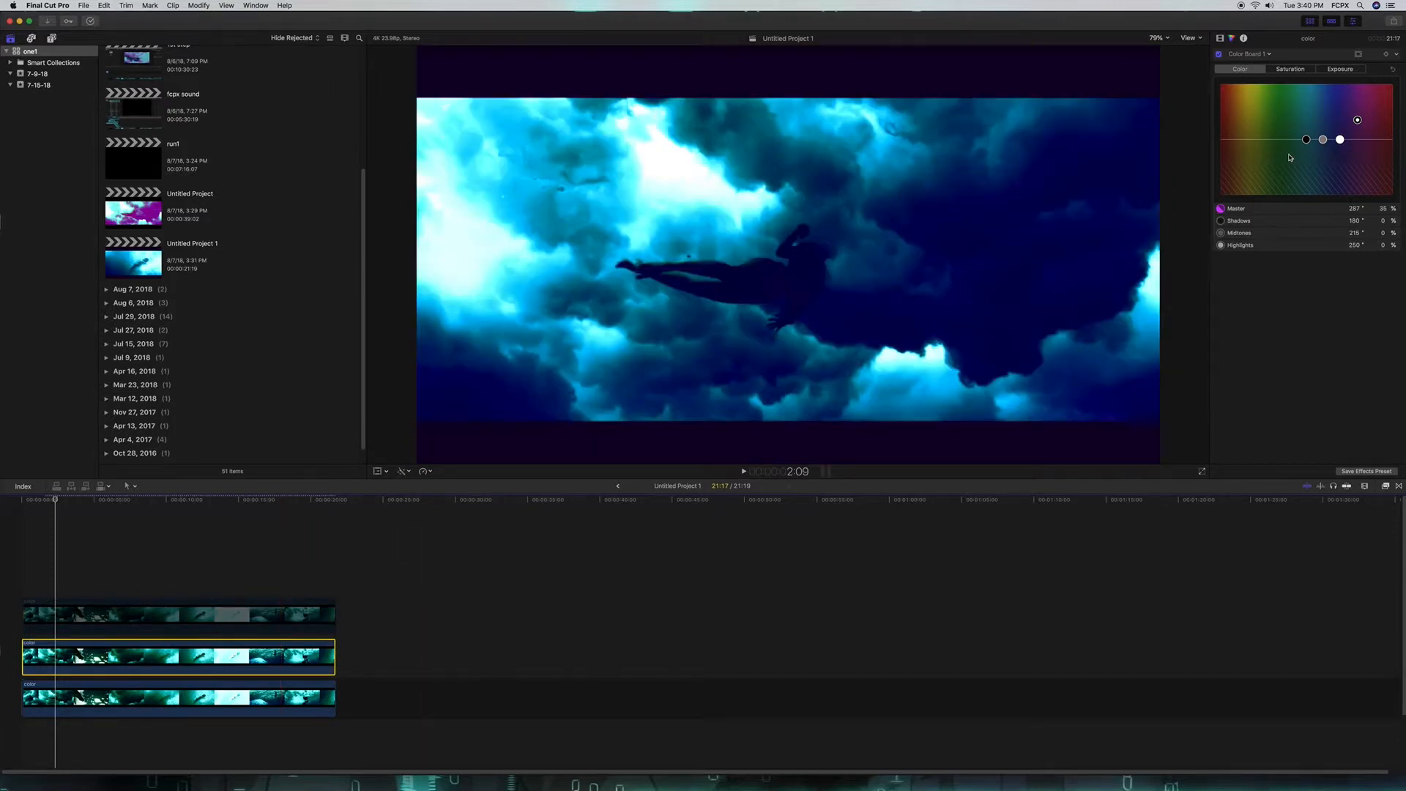
- Tint the middle clip's midtones green at 97°, and raise its exposure to about 59% midtones and 5% shadows
left_click_drag(1323, 141, 1267, 90)
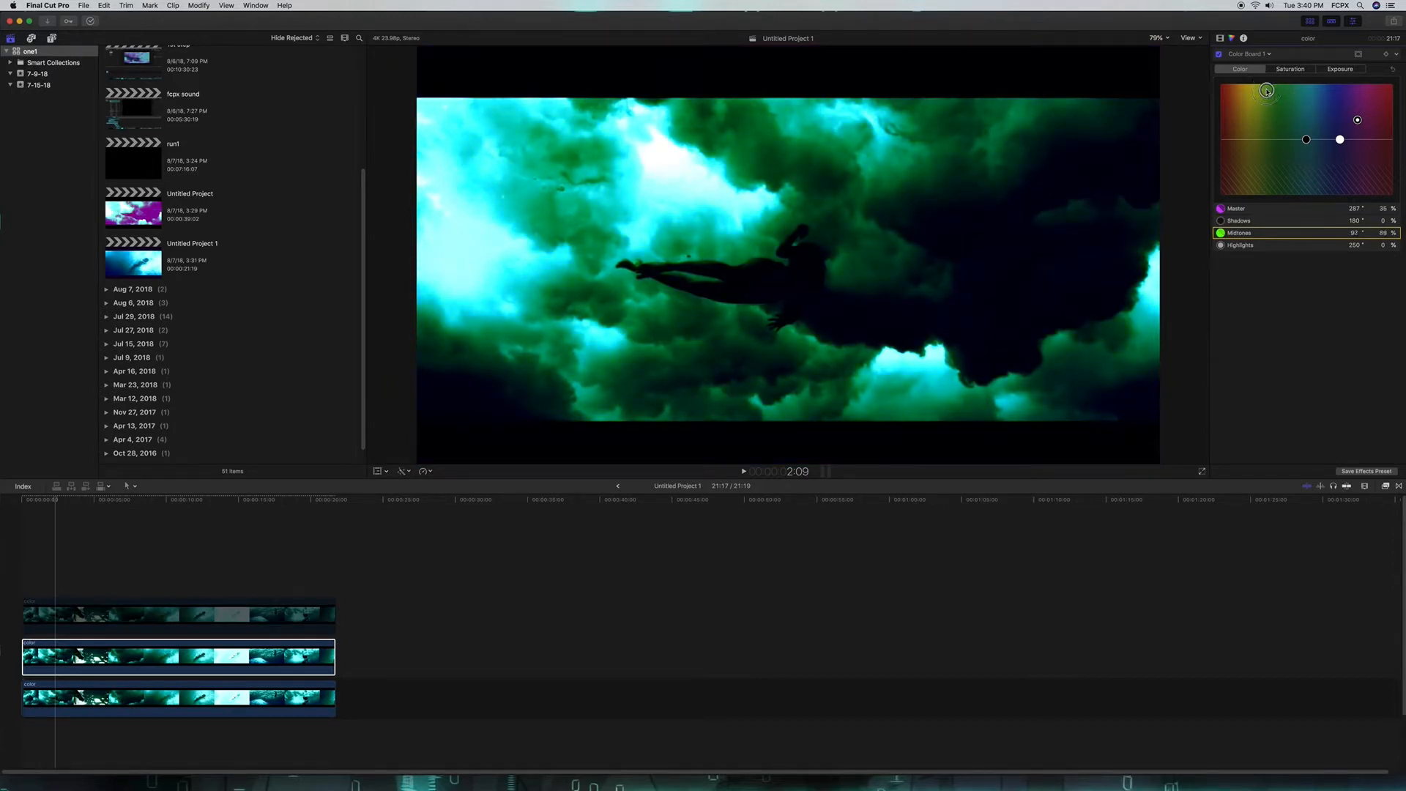
left_click(1334, 70)
left_click_drag(1317, 139, 1317, 107)
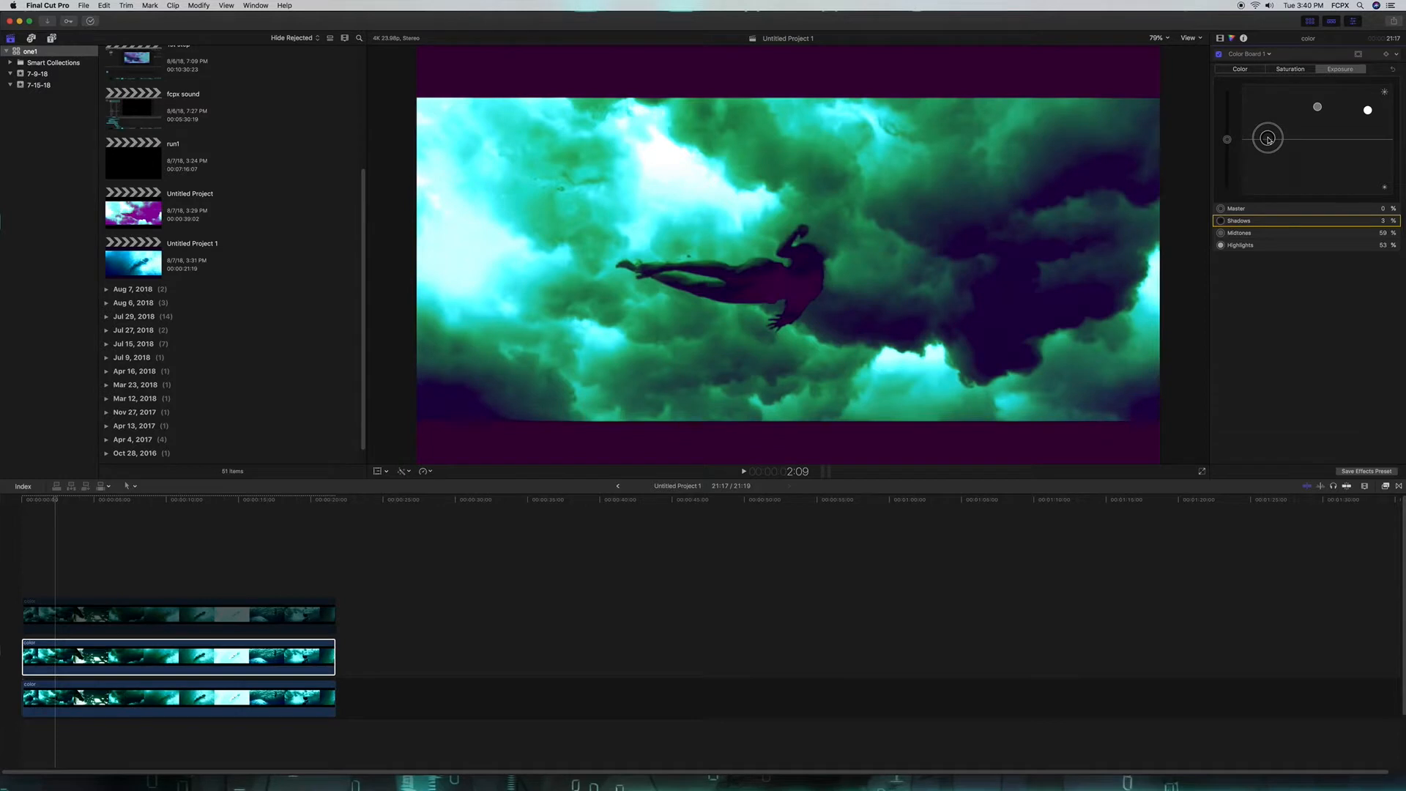
left_click_drag(1269, 141, 1269, 138)
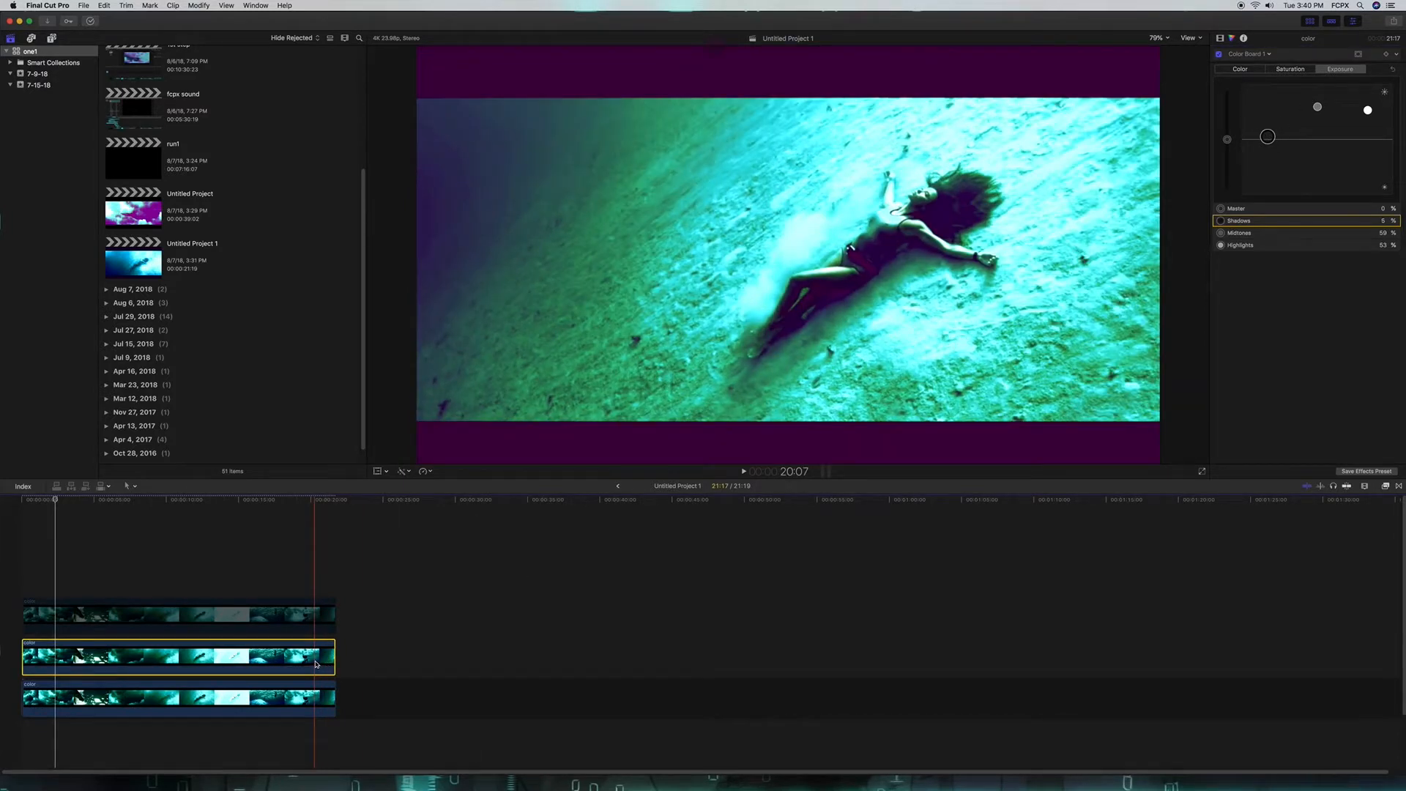
- With the middle clip disabled, tint the bottom clip's shadows orange at 37°, 67%, and raise exposure to 21% shadows and 10% midtones
left_click(287, 697)
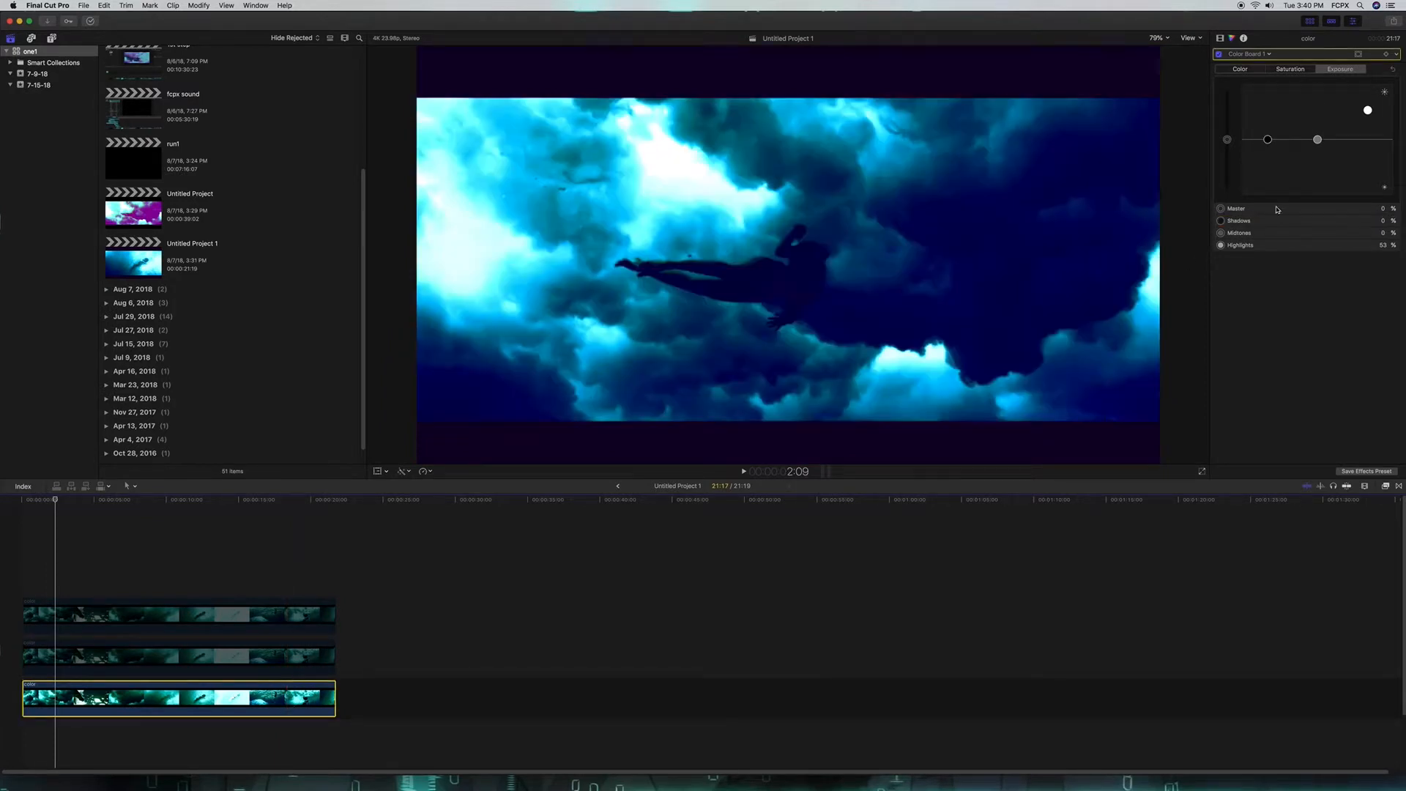
left_click(1251, 69)
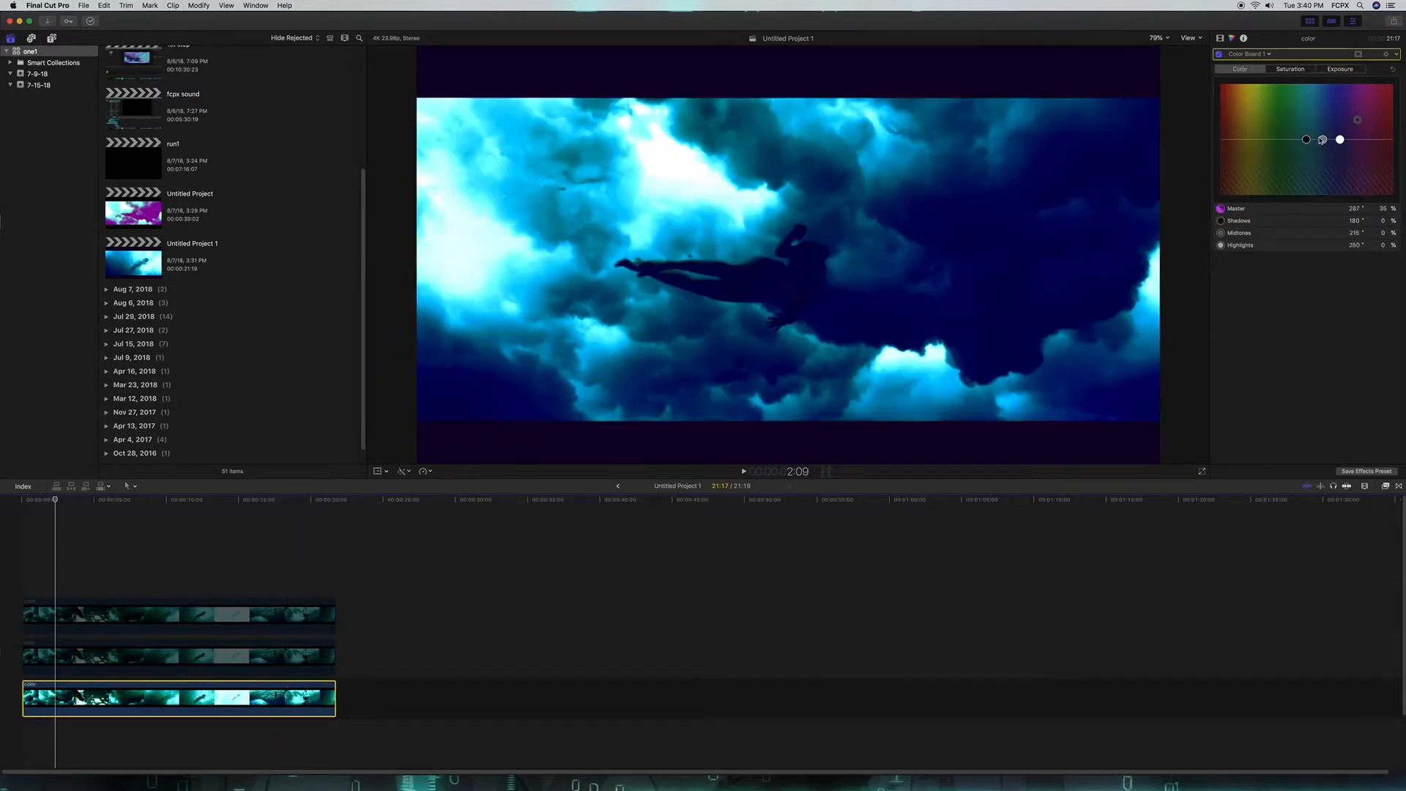
left_click_drag(1307, 142, 1234, 104)
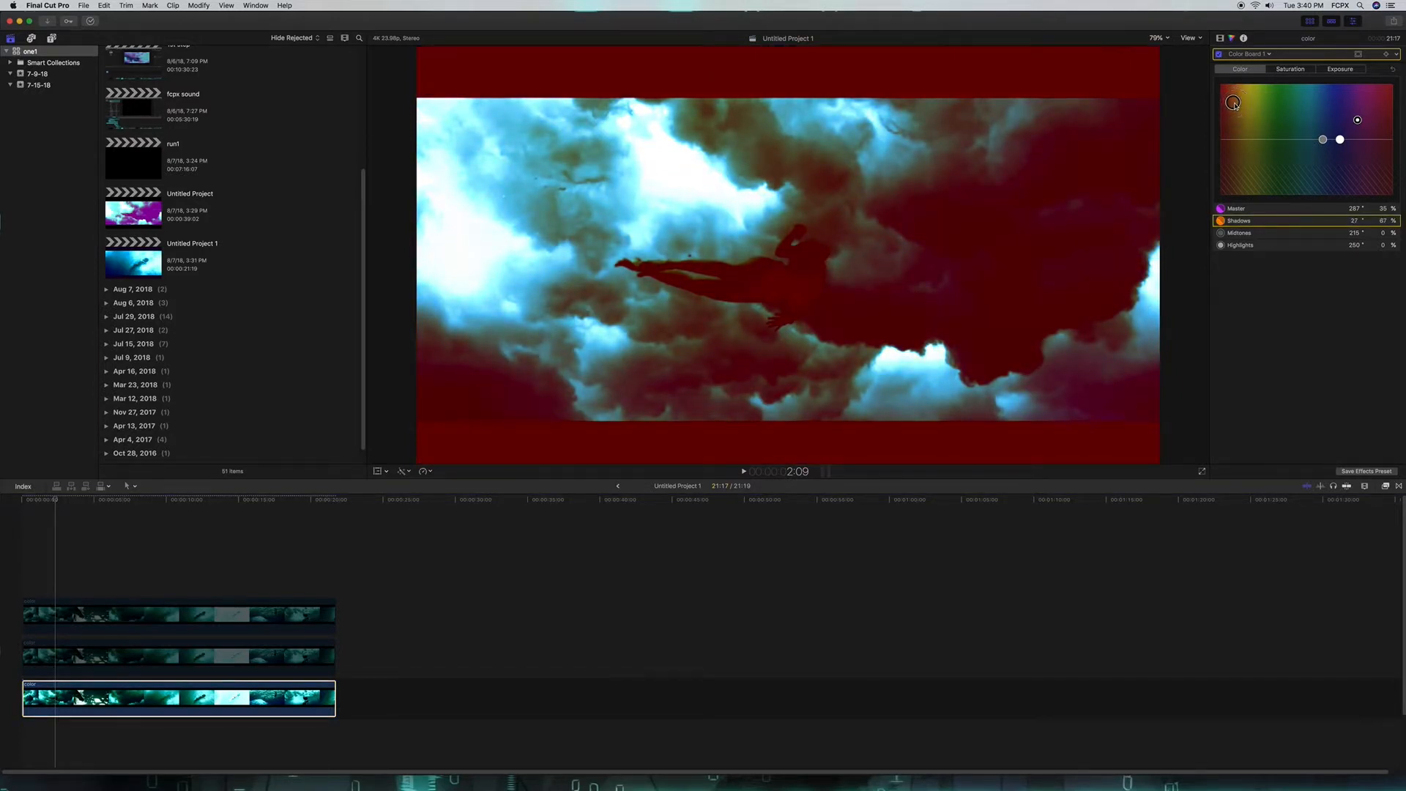
left_click(1346, 69)
left_click_drag(1273, 142, 1318, 133)
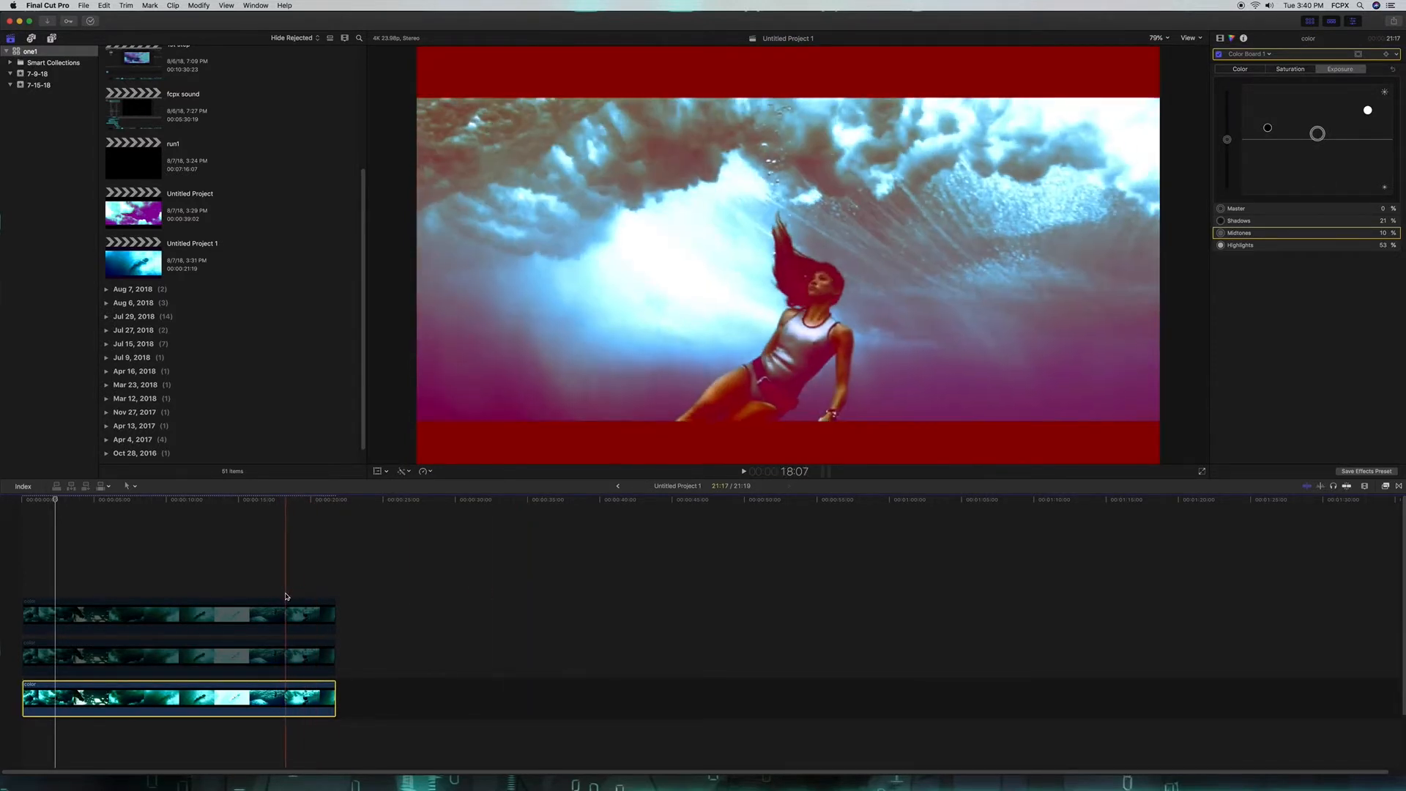
- Re-enable the top clip and the middle clip
left_click(309, 616)
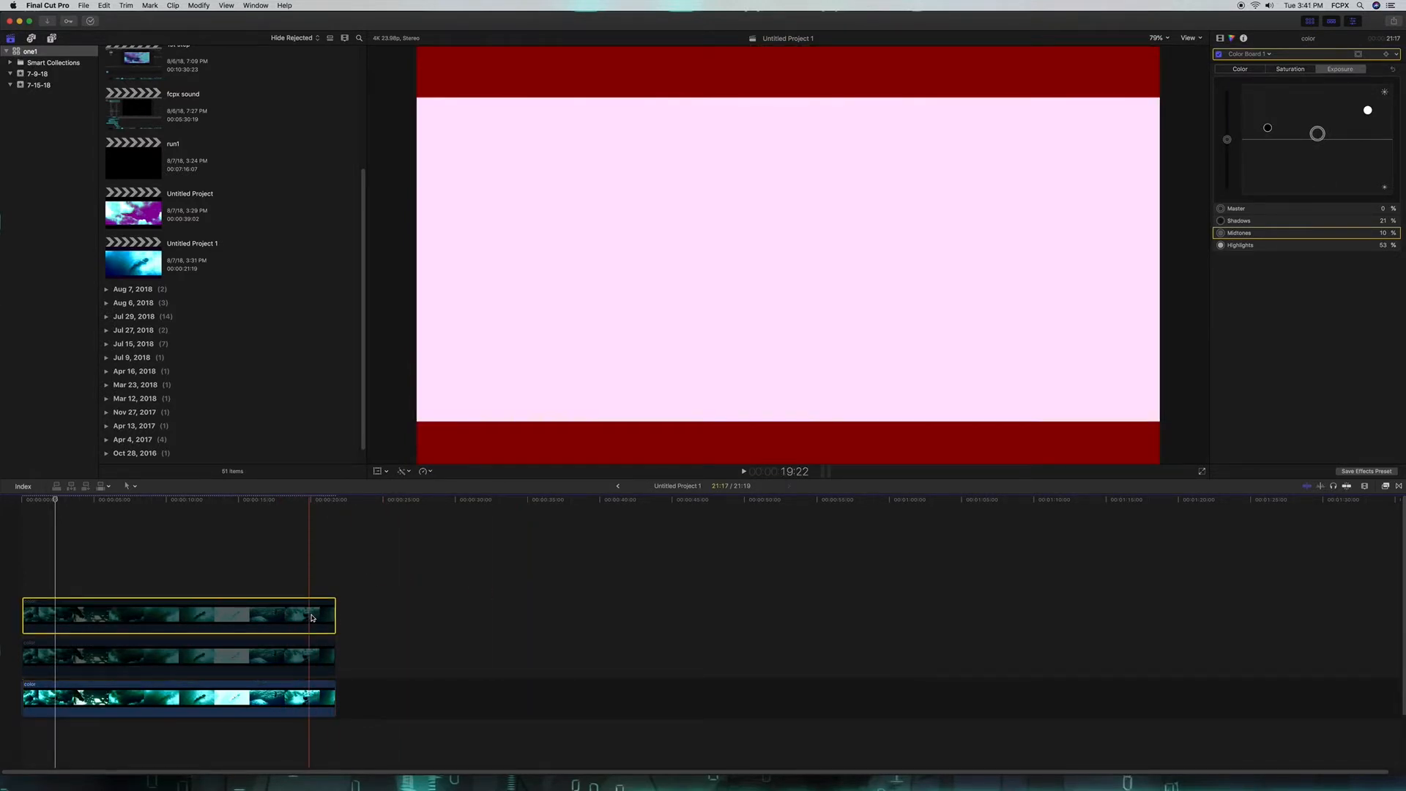
key("v")
left_click(299, 652)
key("v")
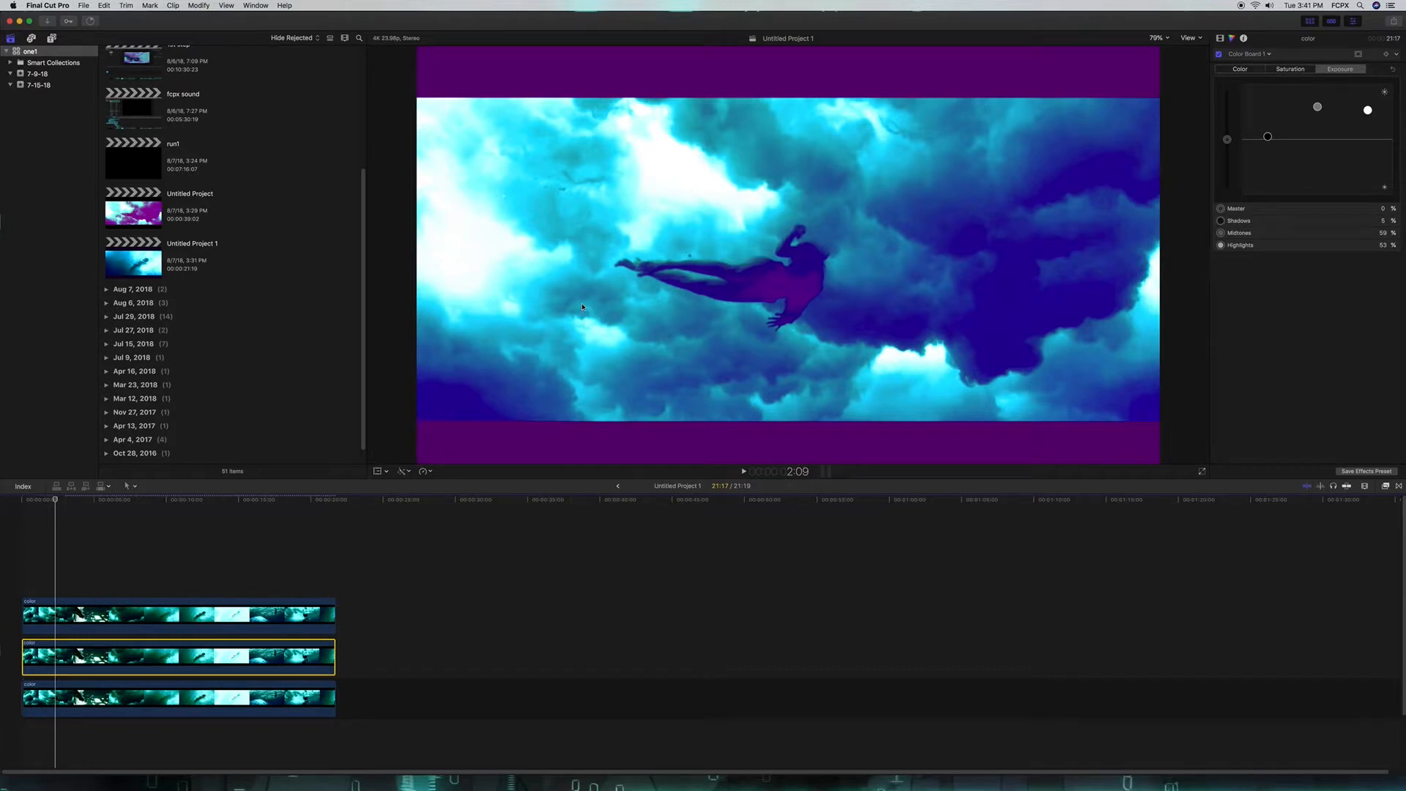
- Turn on the Transform controls for the middle clip and scale it up to about 107.6% in the viewer
left_click(386, 472)
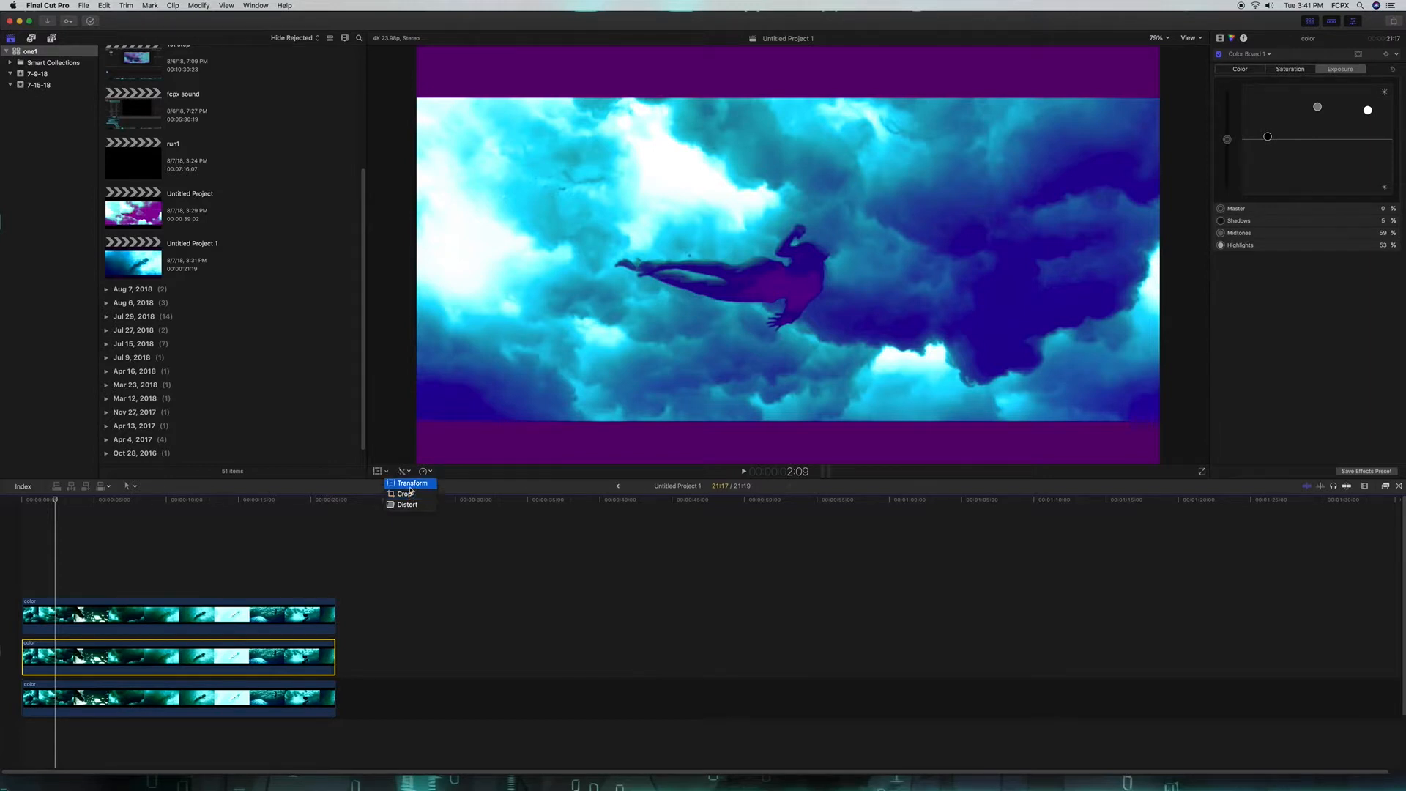
left_click(411, 496)
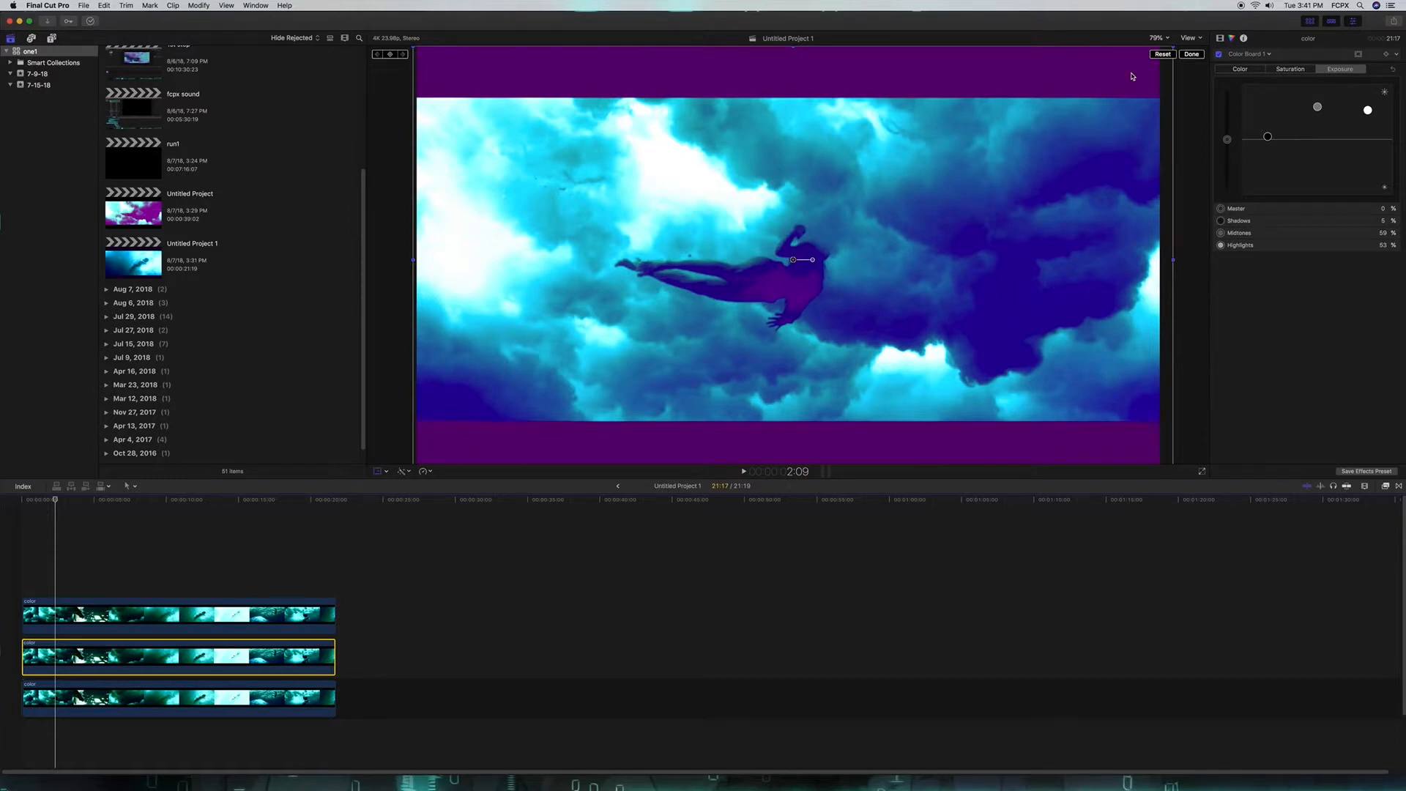
left_click(1104, 103)
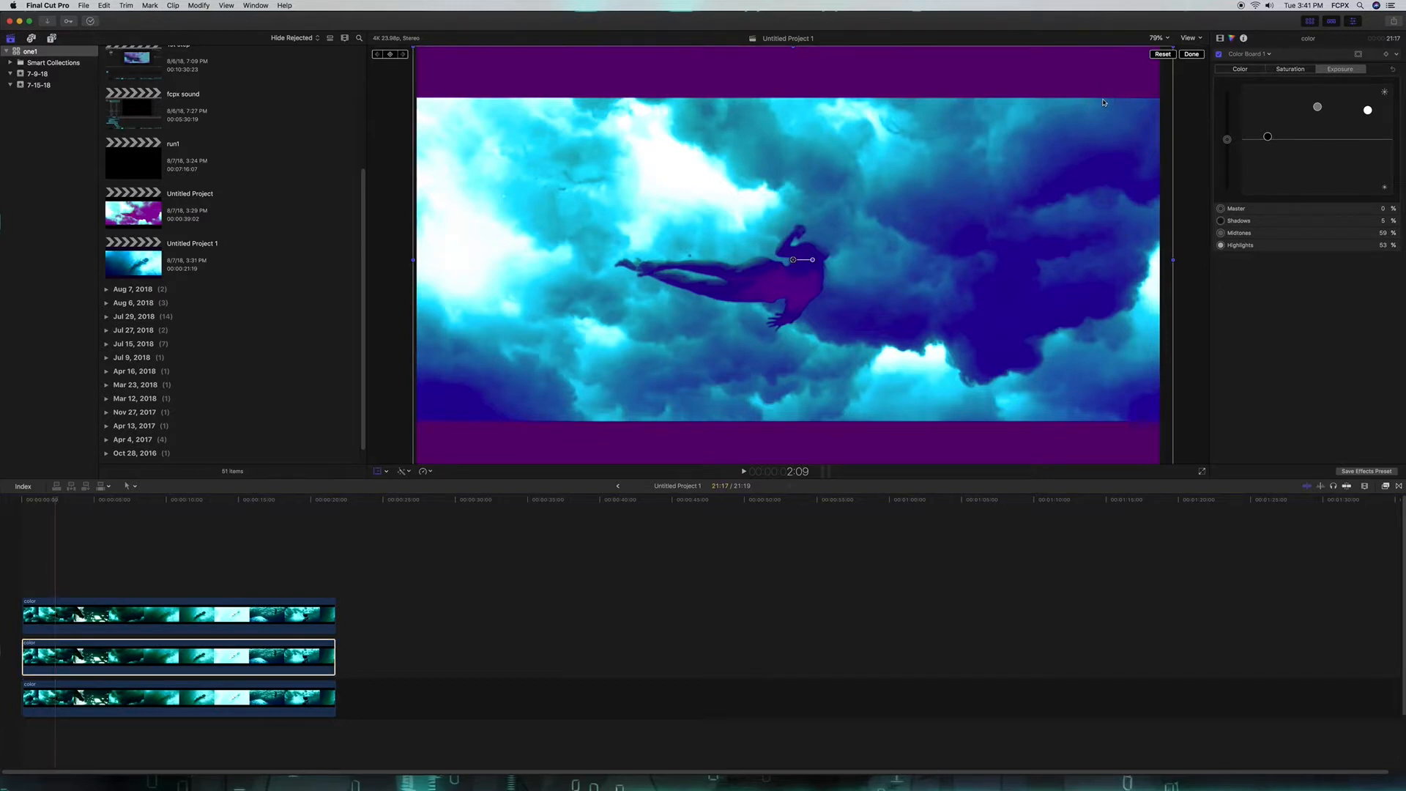
key("super+minus")
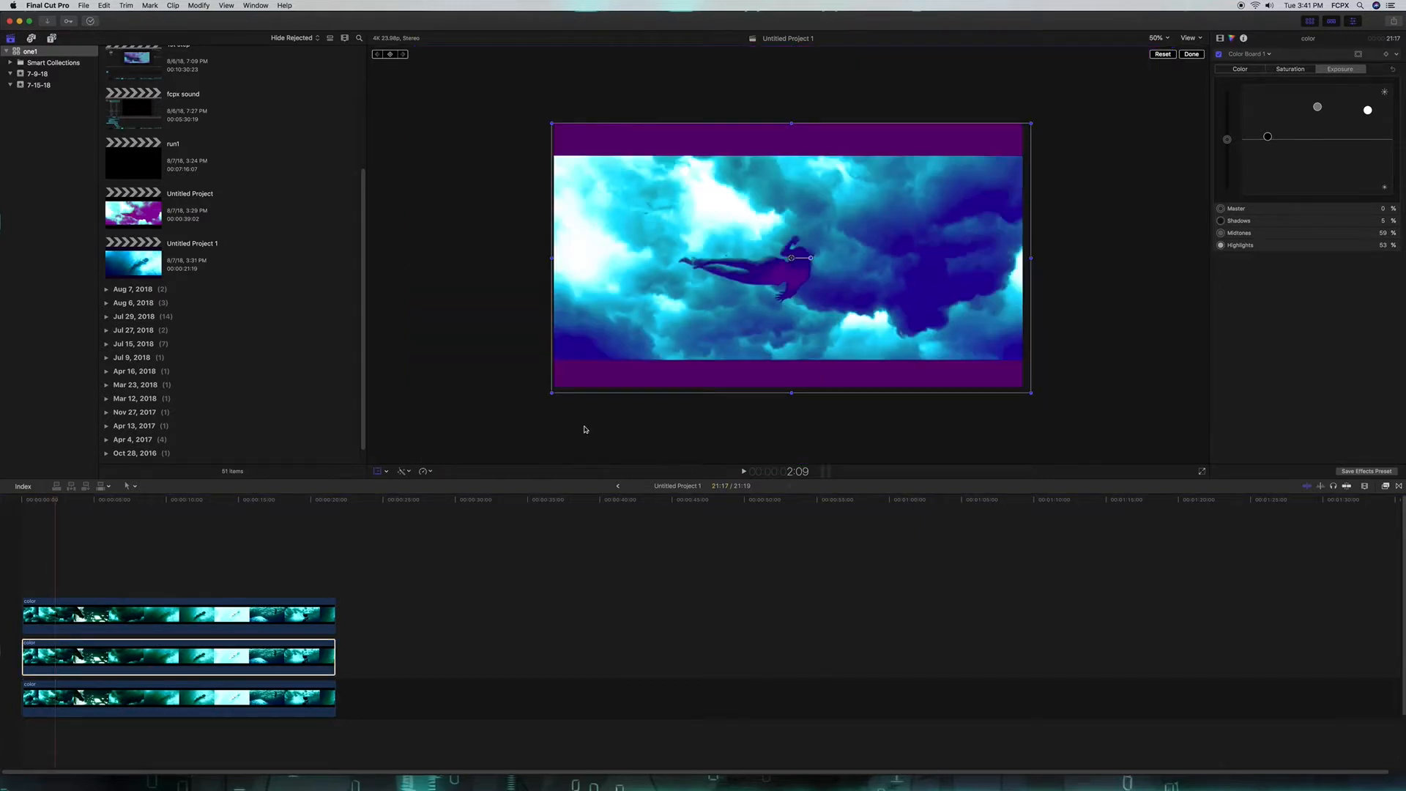
left_click_drag(551, 392, 543, 402)
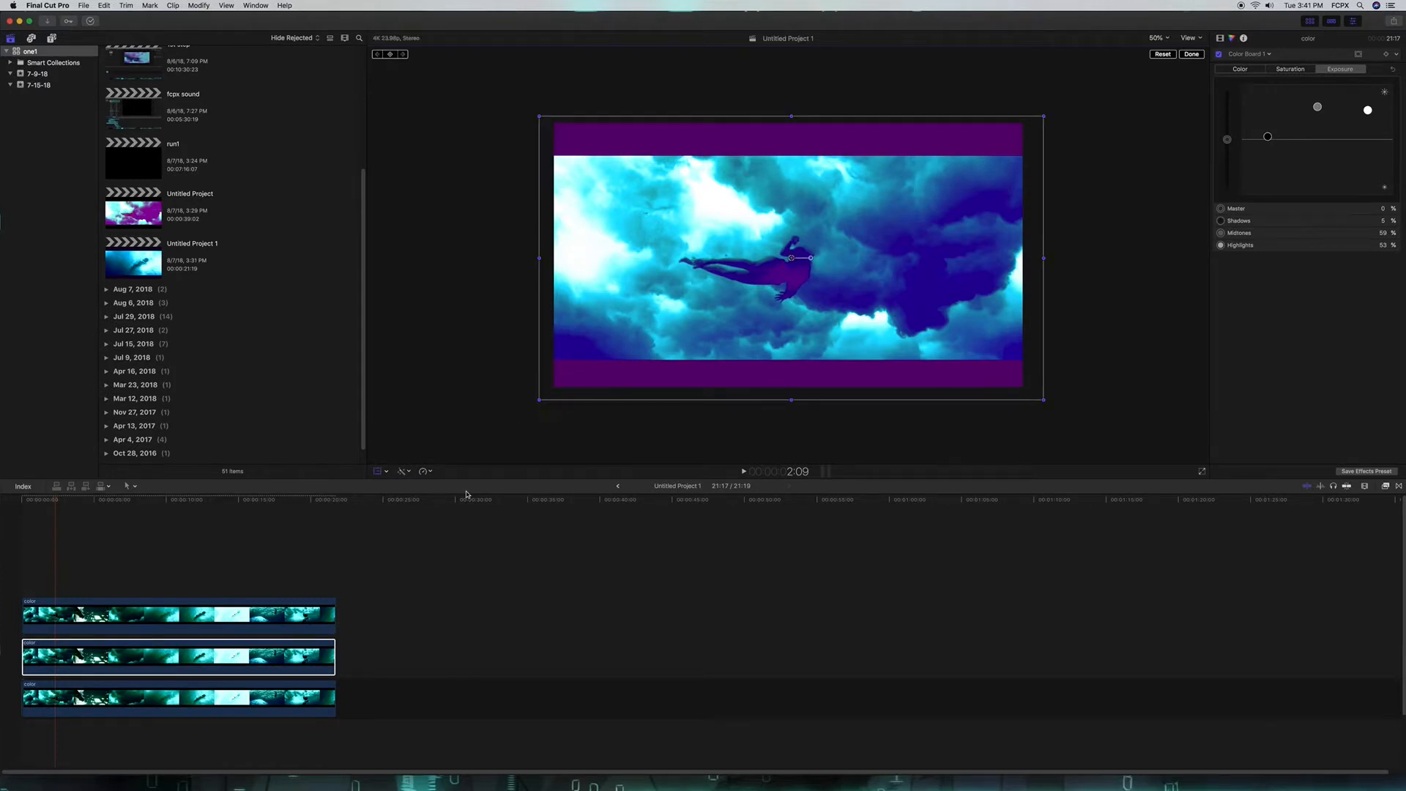
- Scale the top clip up to about 107.2% and offset its position to about X -23 px, Y -17 px
left_click(225, 663)
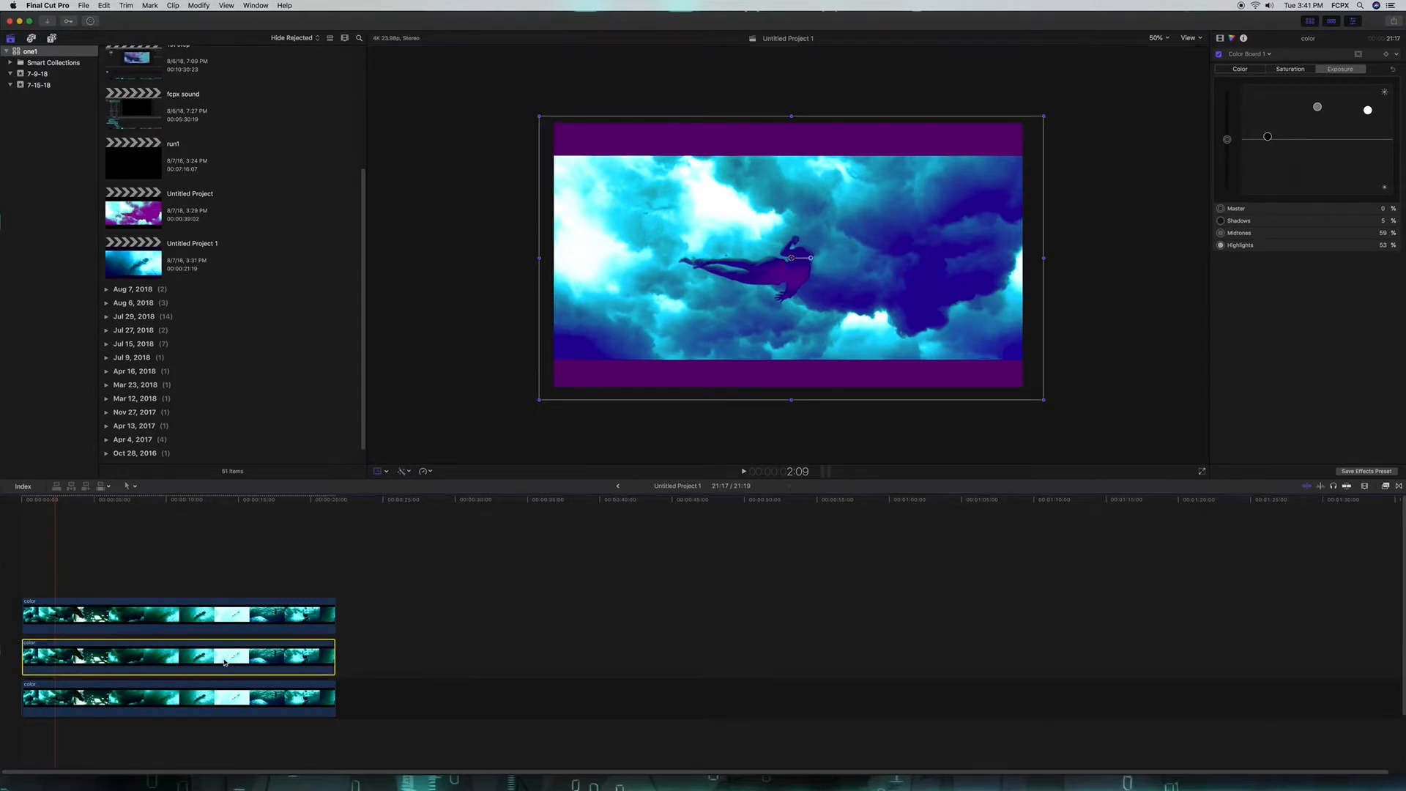
left_click(251, 626)
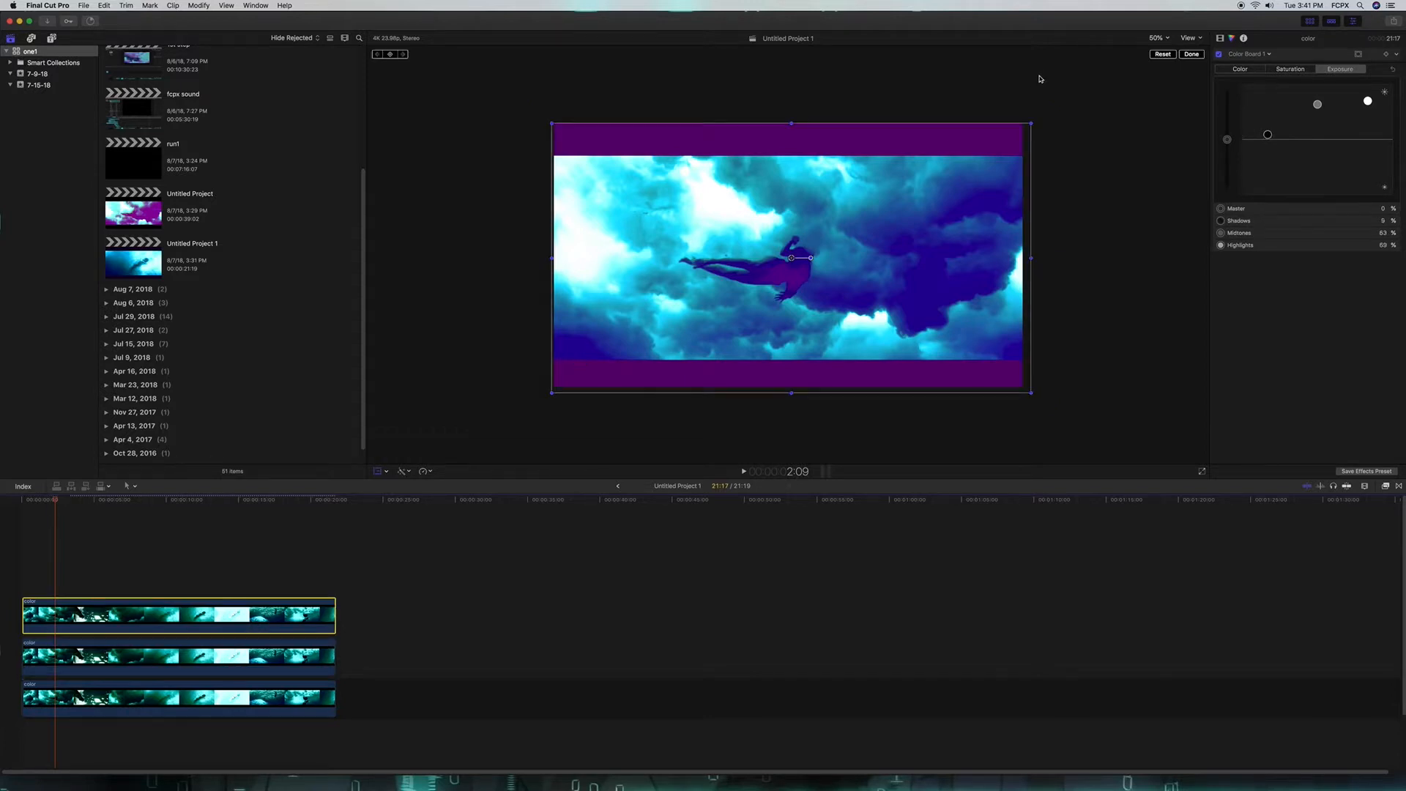
left_click_drag(552, 124, 540, 117)
left_click_drag(728, 268, 735, 272)
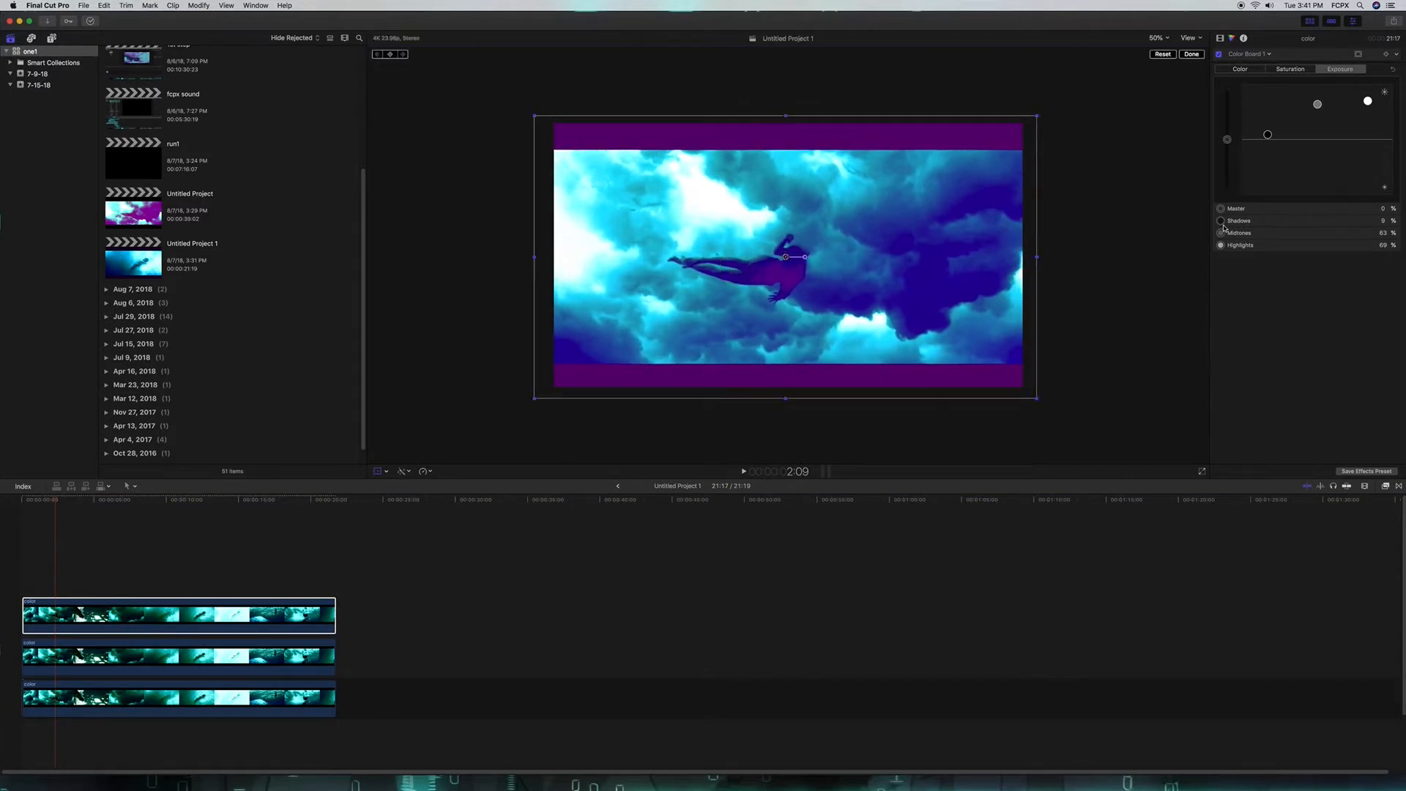
- Set the top clip's blend mode to Lighten
left_click(1220, 39)
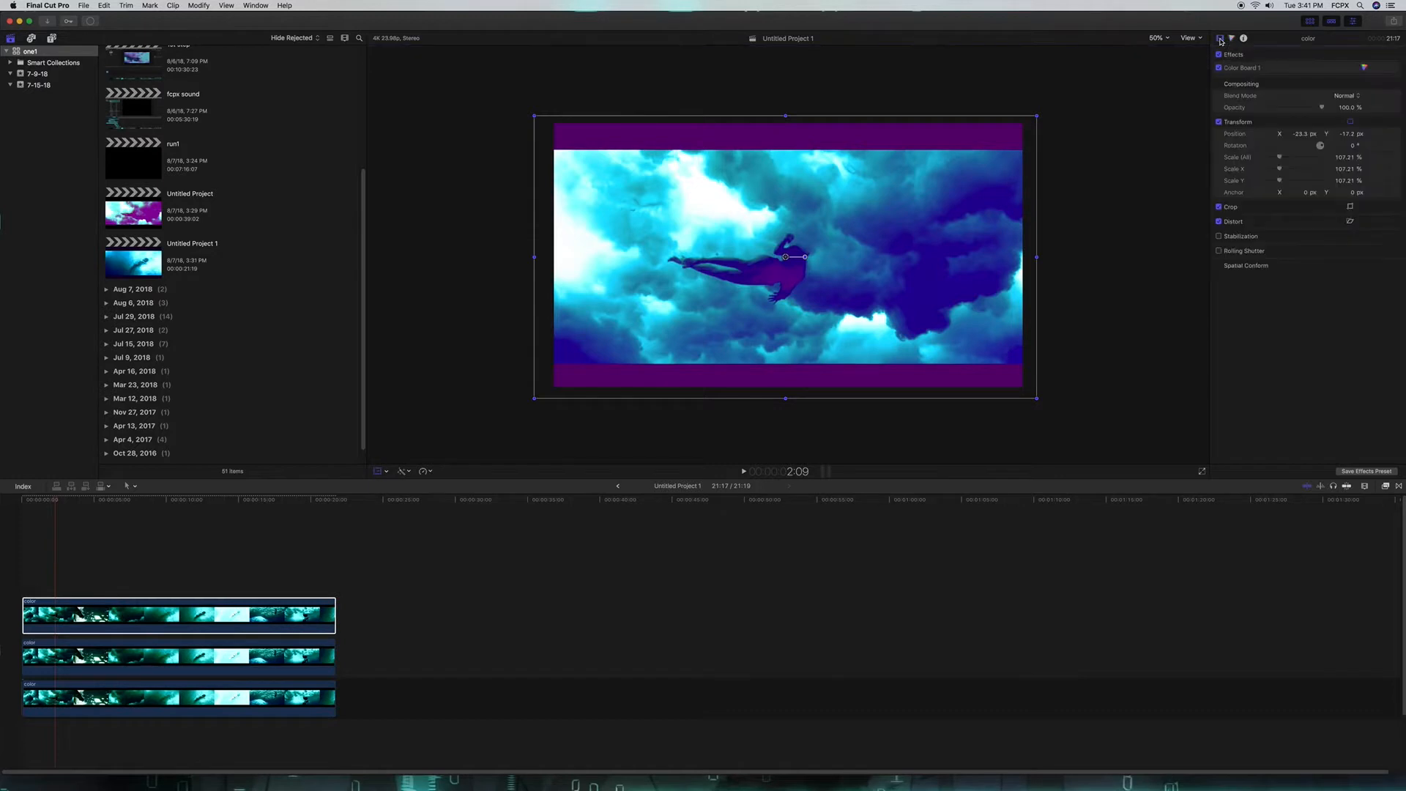
left_click(1357, 97)
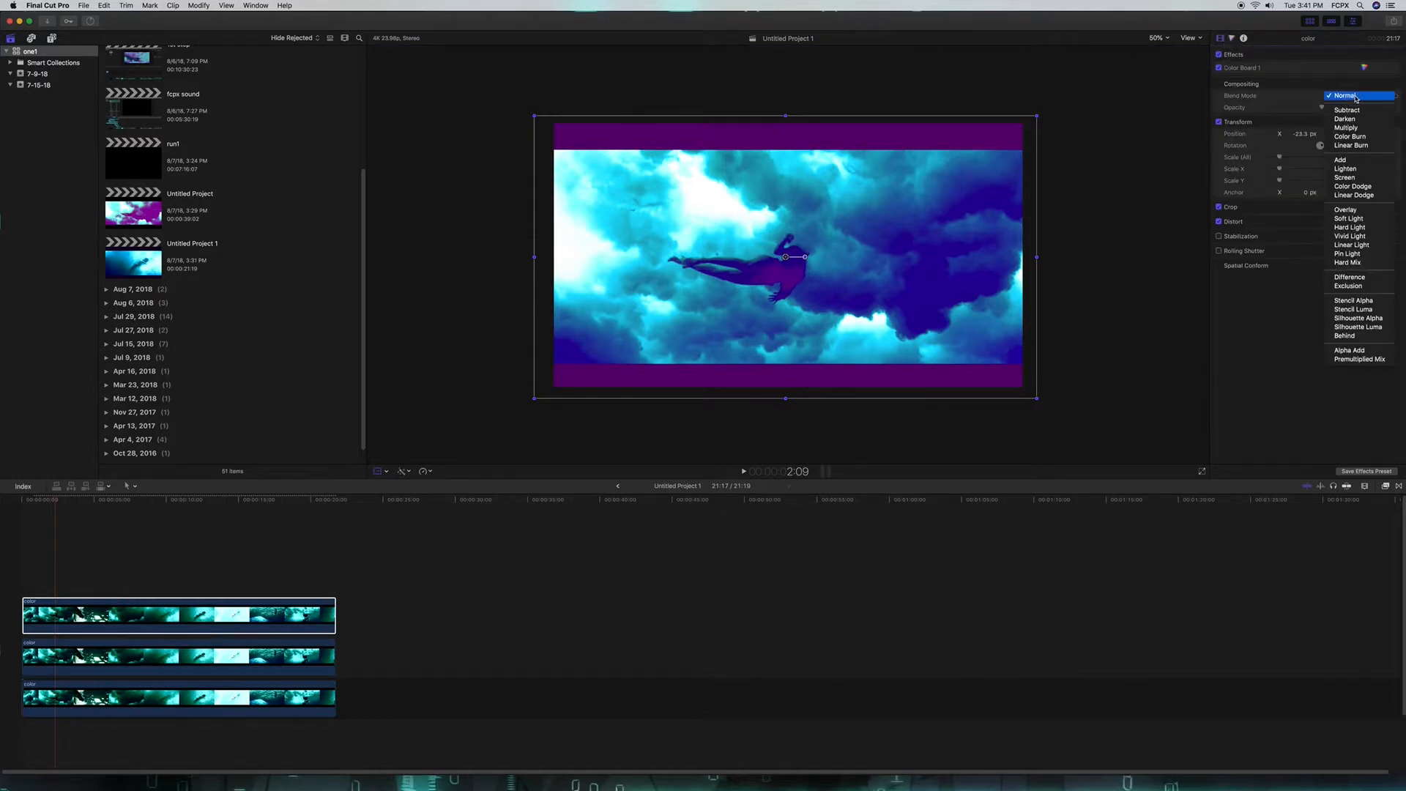
left_click(1358, 169)
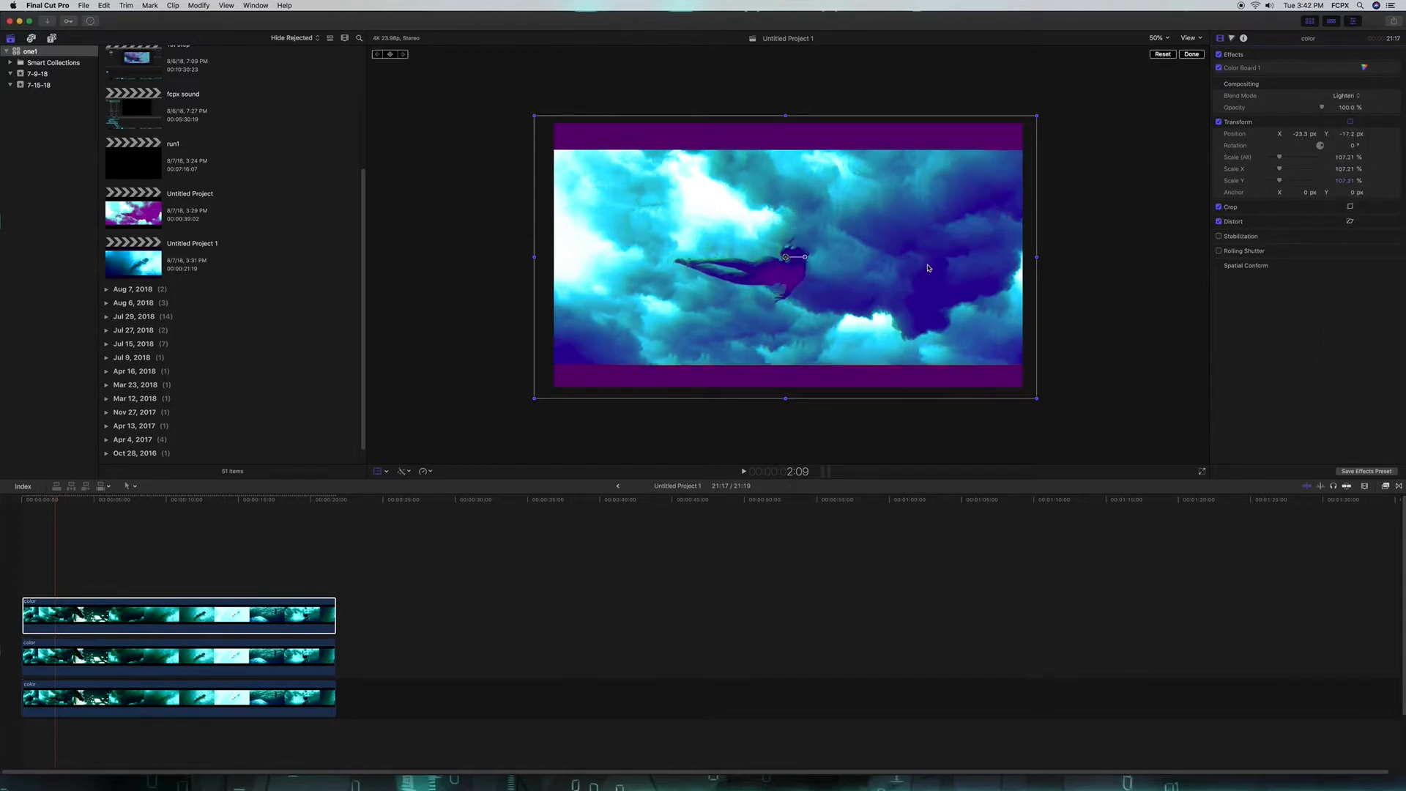
- Move the playhead to 16:08 and nudge the positions of the middle, top and bottom clips slightly in the viewer
key("super+equal")
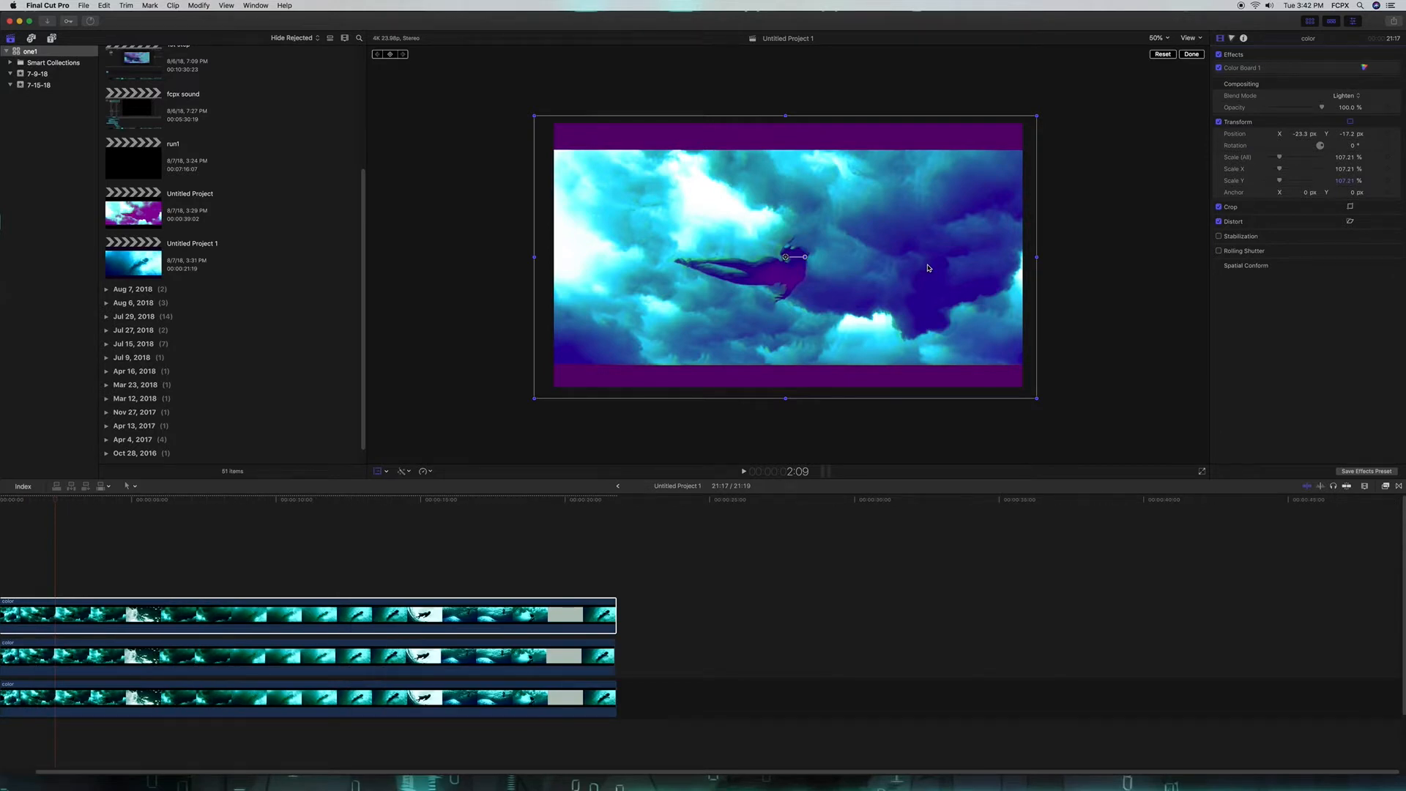
left_click(920, 519)
key("super+minus")
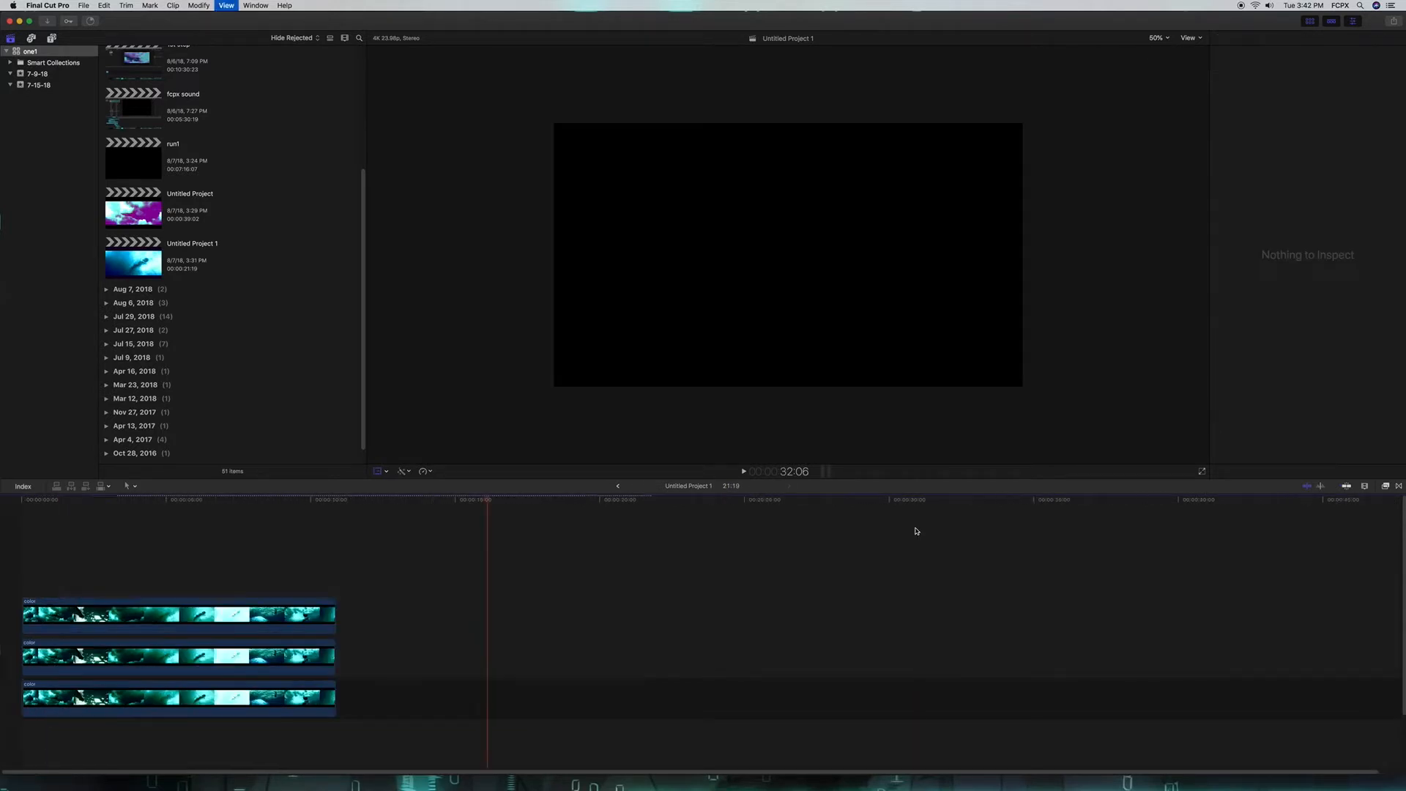
left_click(258, 503)
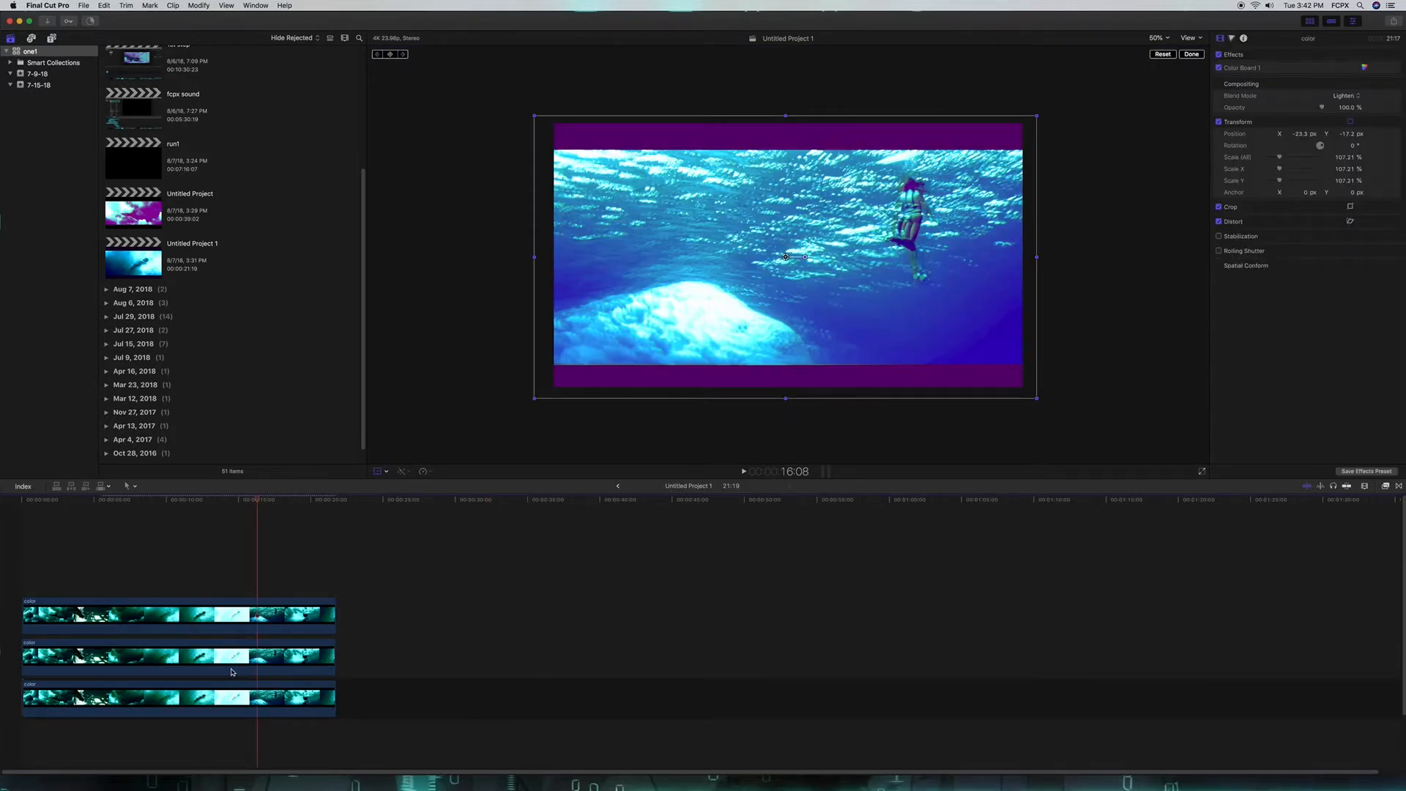
left_click(262, 659)
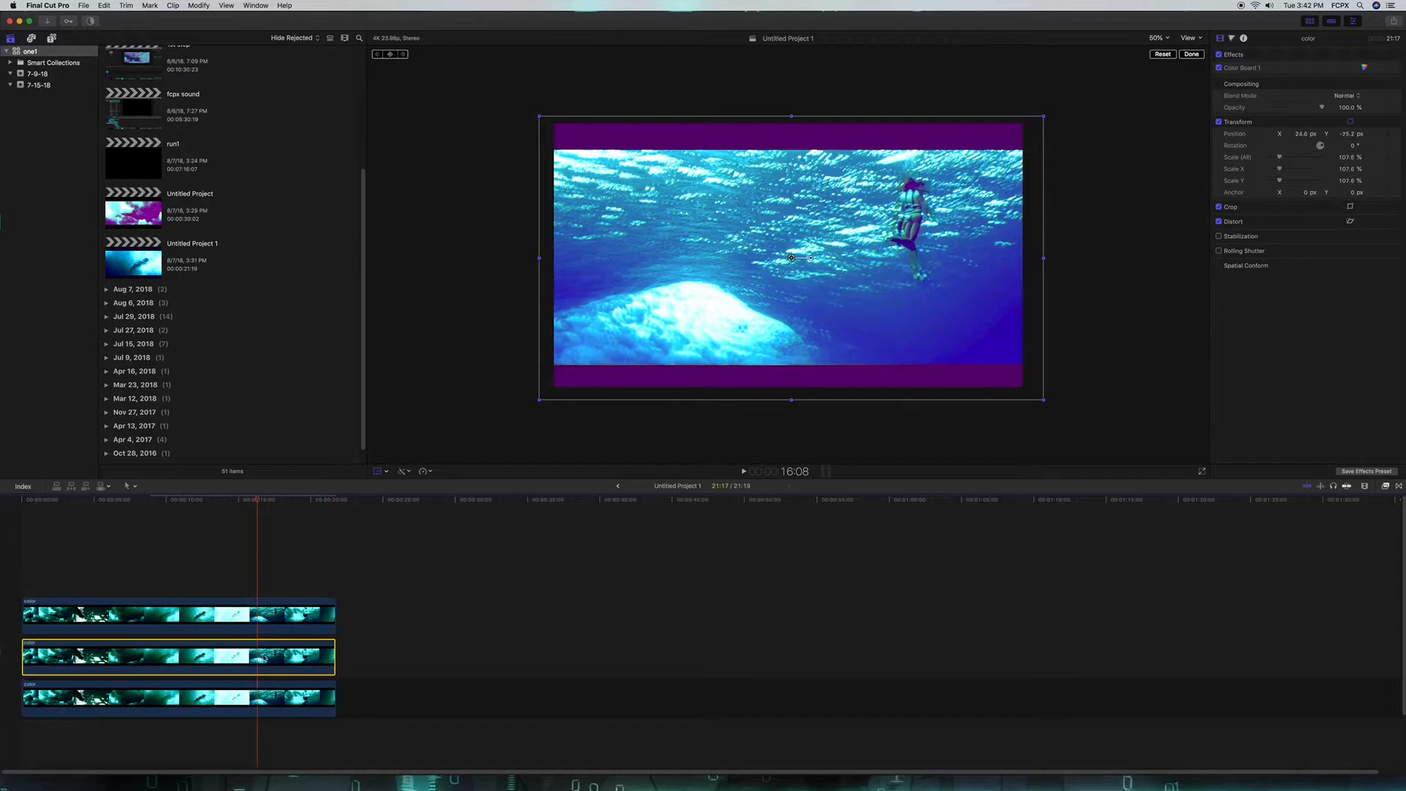
left_click_drag(888, 338, 889, 338)
left_click(275, 625)
left_click_drag(816, 320, 826, 318)
left_click(304, 704)
left_click_drag(777, 331, 778, 331)
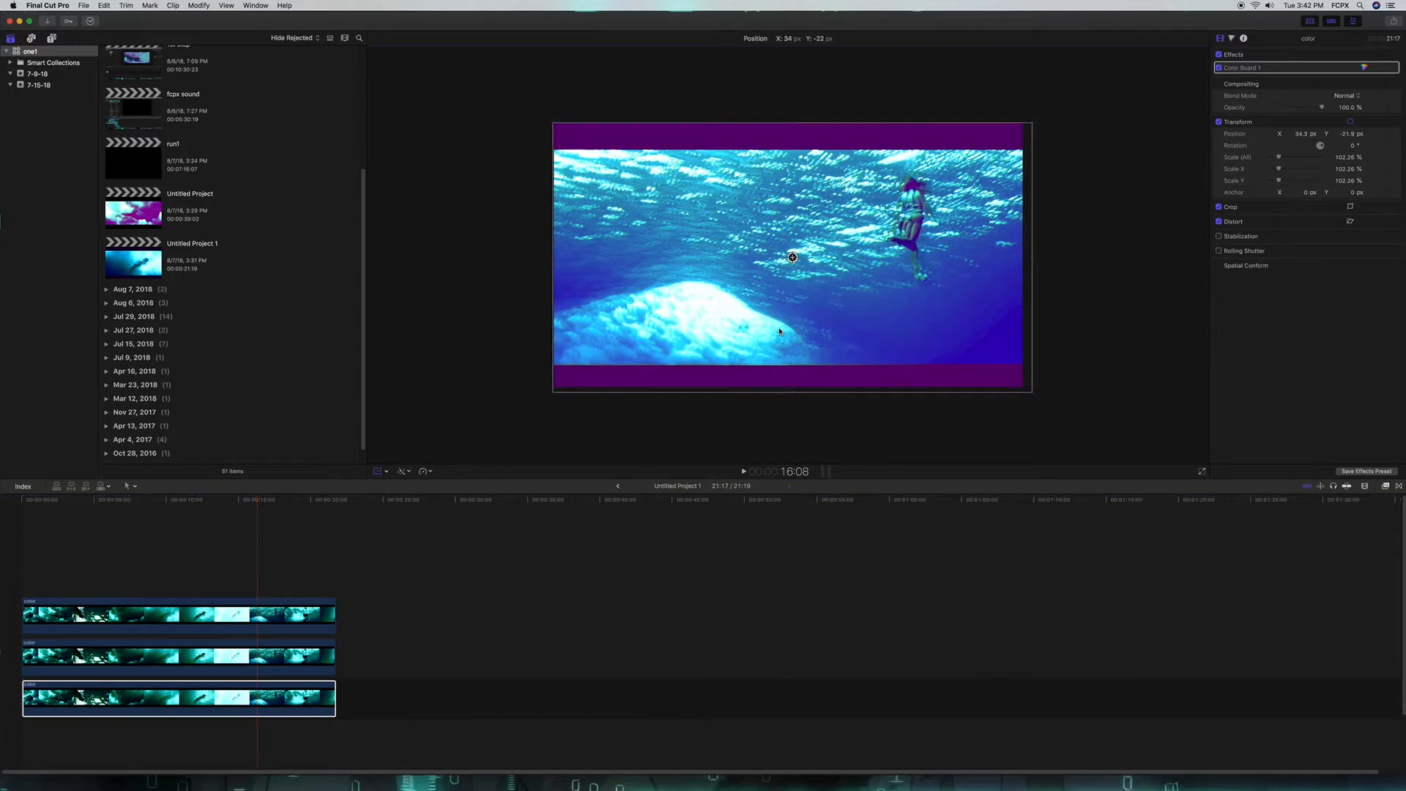
- Set the middle clip's blend mode to Lighten
left_click(322, 657)
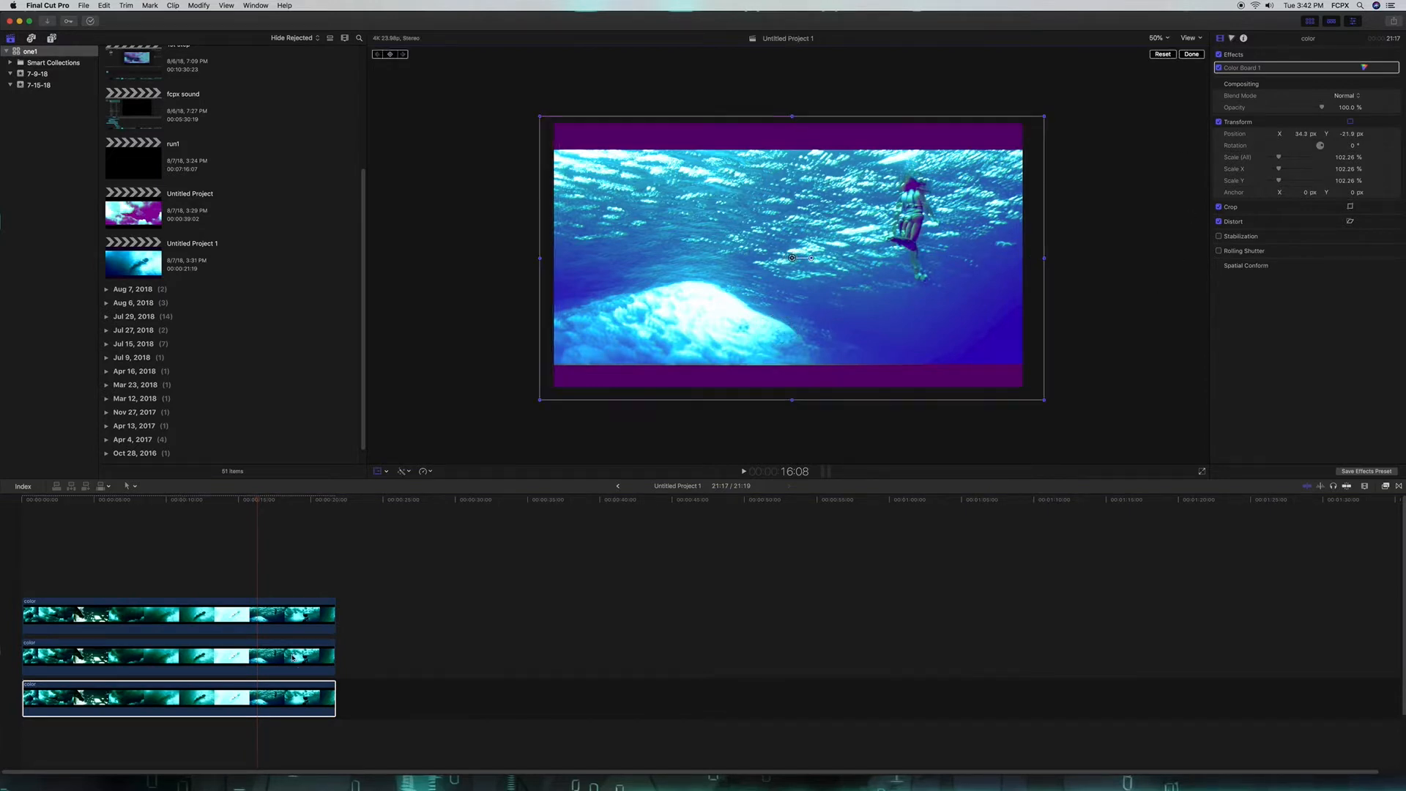
left_click(1359, 96)
left_click(1359, 171)
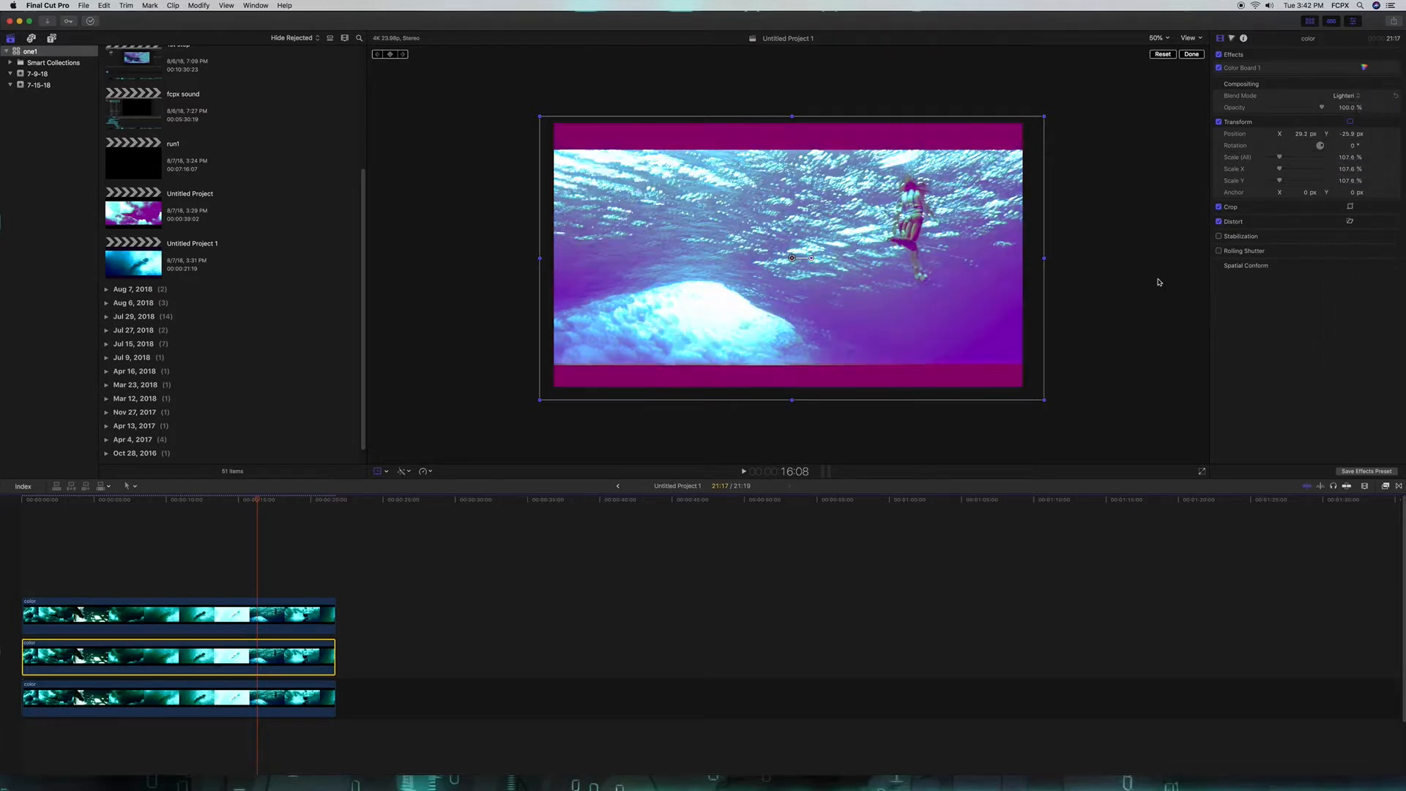
- Offset the layers against each other, moving the middle clip to about X 16 px, the top to -35 px and the bottom to 45 px
left_click_drag(951, 275, 952, 275)
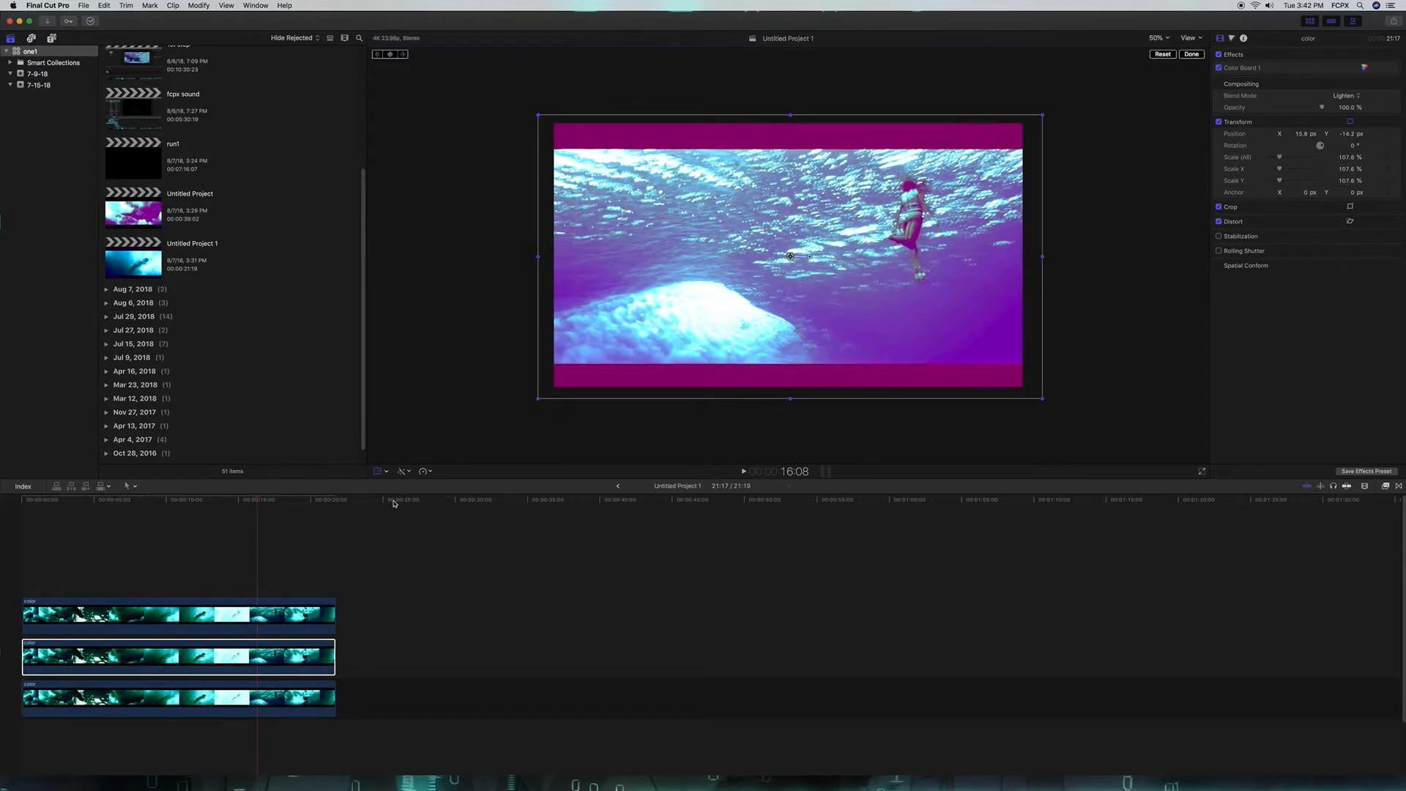
left_click(314, 619)
left_click_drag(922, 250, 921, 251)
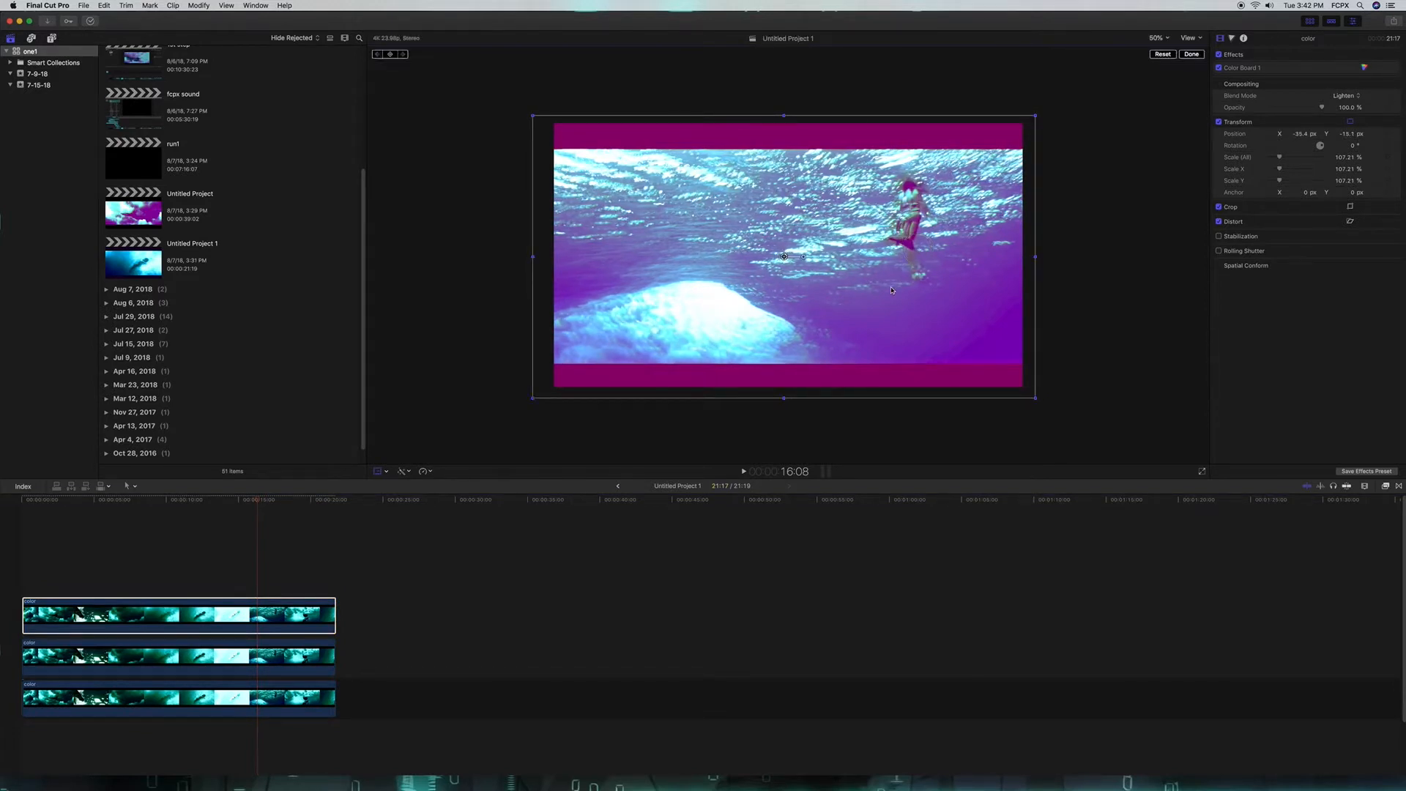
left_click(271, 695)
left_click_drag(669, 342, 670, 341)
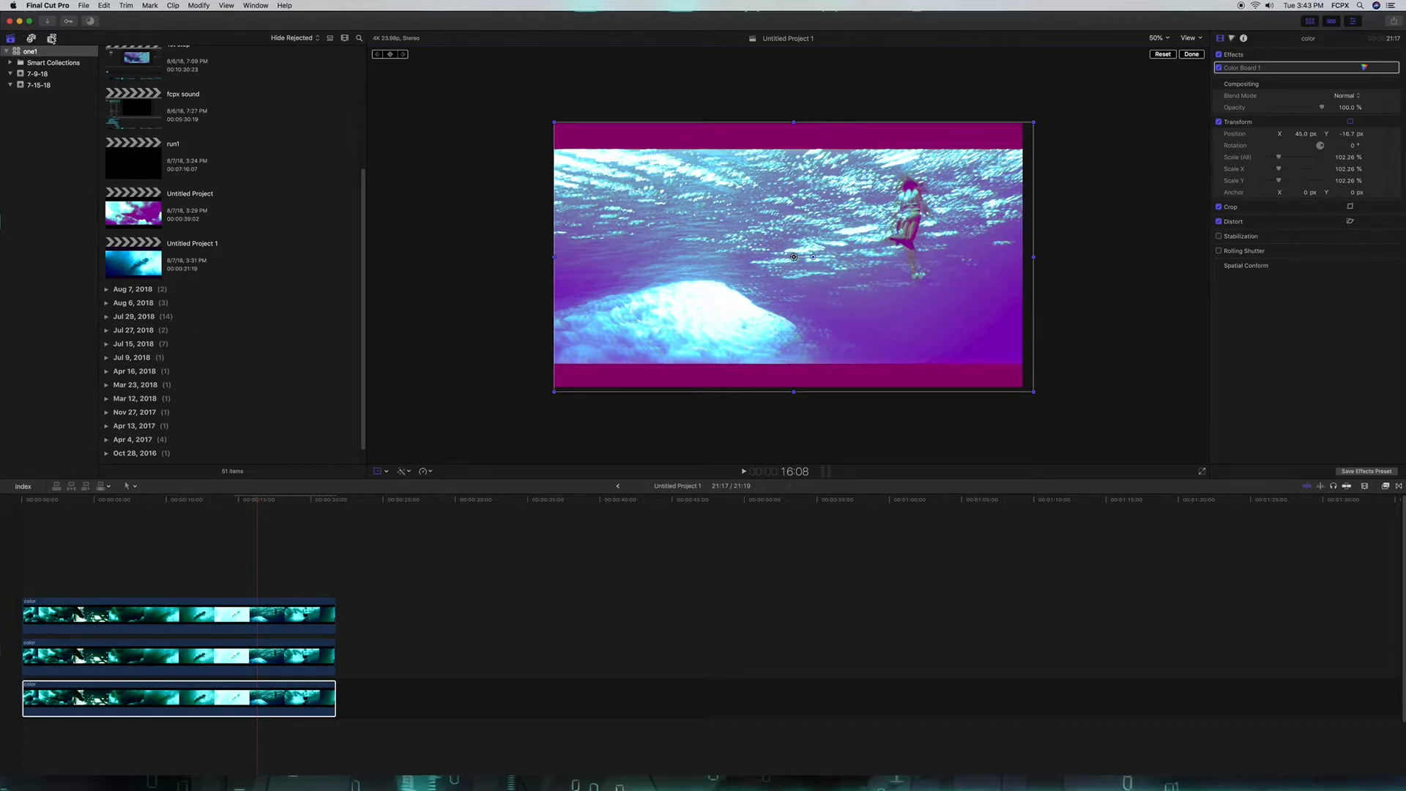
- Place the black Custom solid generator above the clip stack at the start of the timeline
left_click(51, 38)
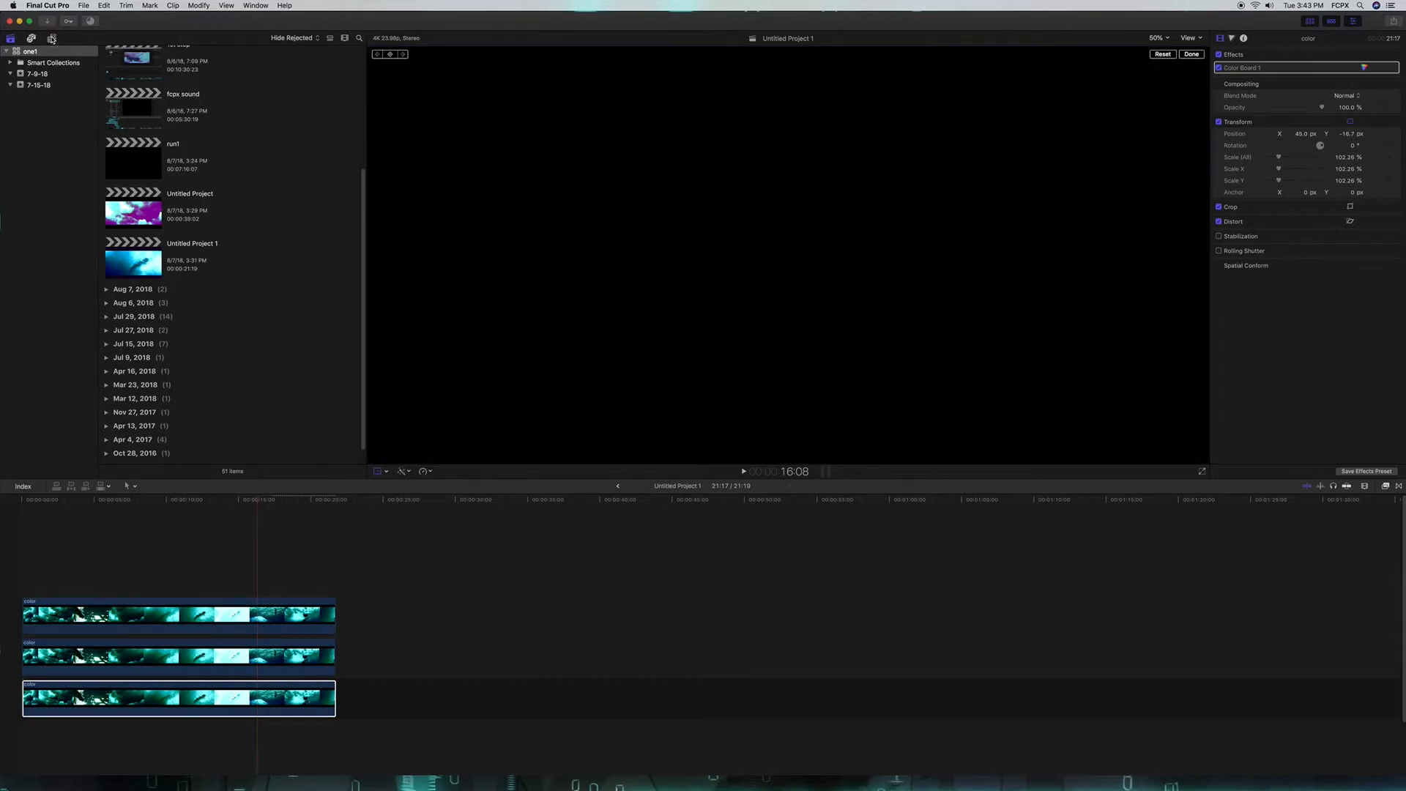
left_click(135, 85)
left_click_drag(135, 86, 24, 574)
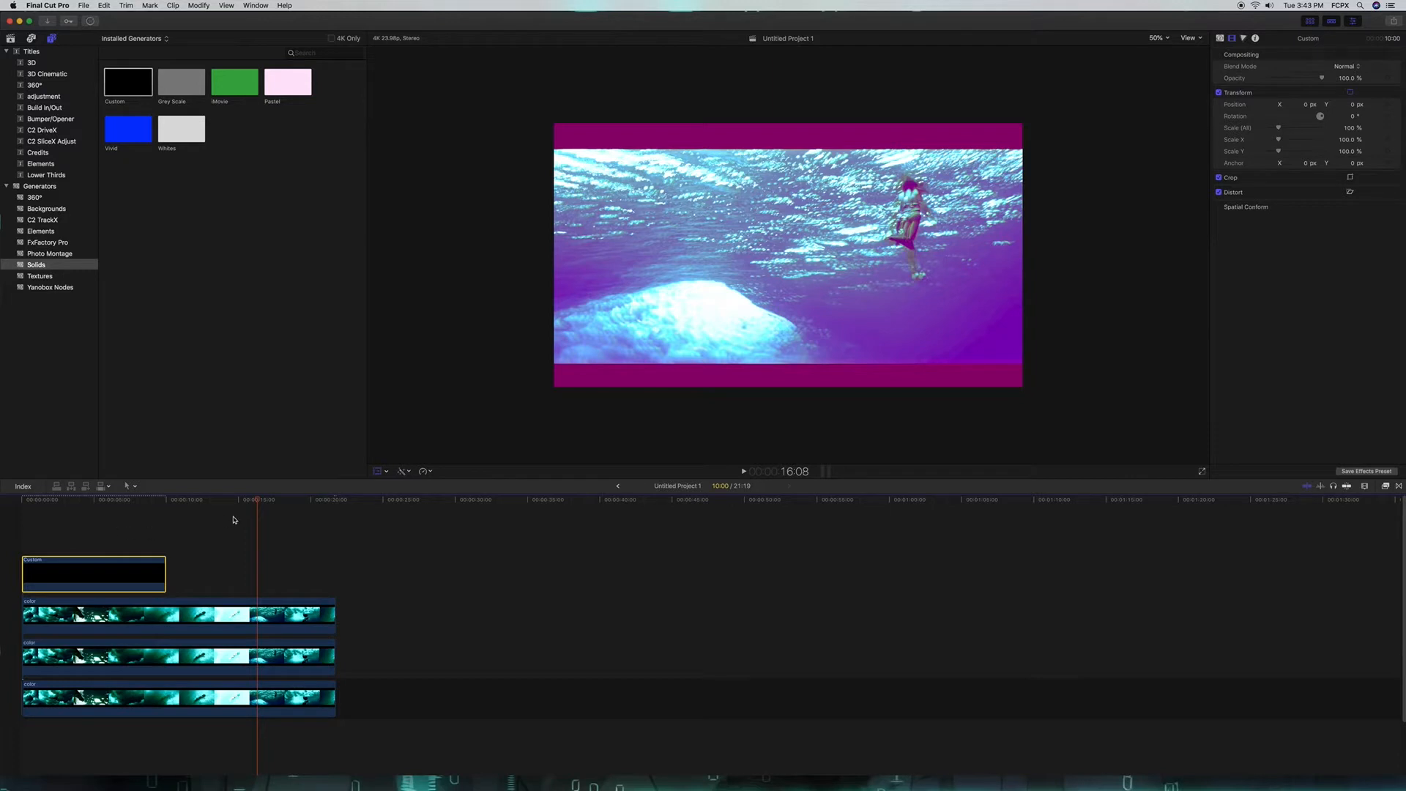
- Shrink the black solid to a strip over the upper letterbox bar at about Y 1070 px, widen it to 102.7%, and play the result
left_click_drag(257, 500, 230, 502)
mouse_move(47, 507)
left_mouse_down()
mouse_move(19, 505)
mouse_move(37, 507)
left_mouse_up()
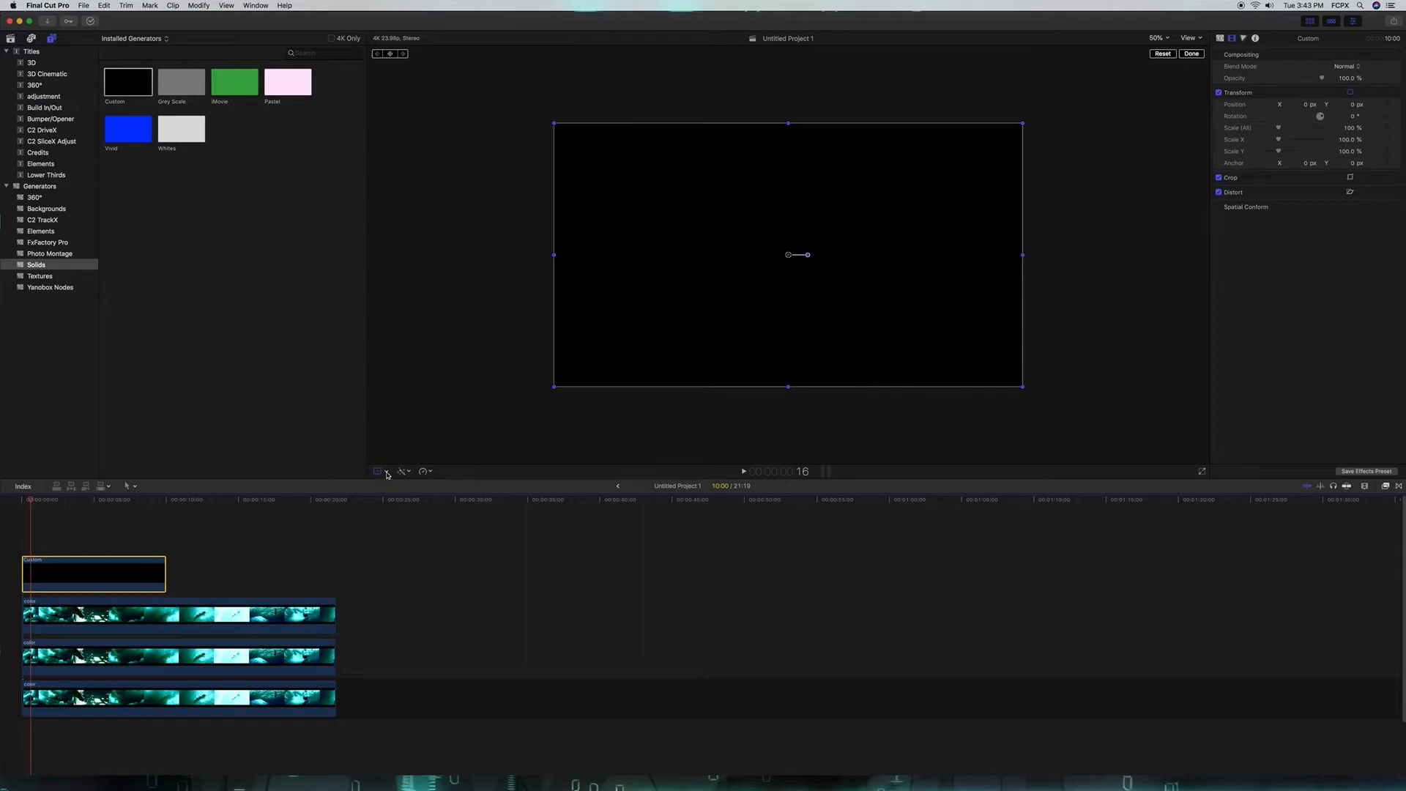
left_click_drag(787, 124, 821, 135)
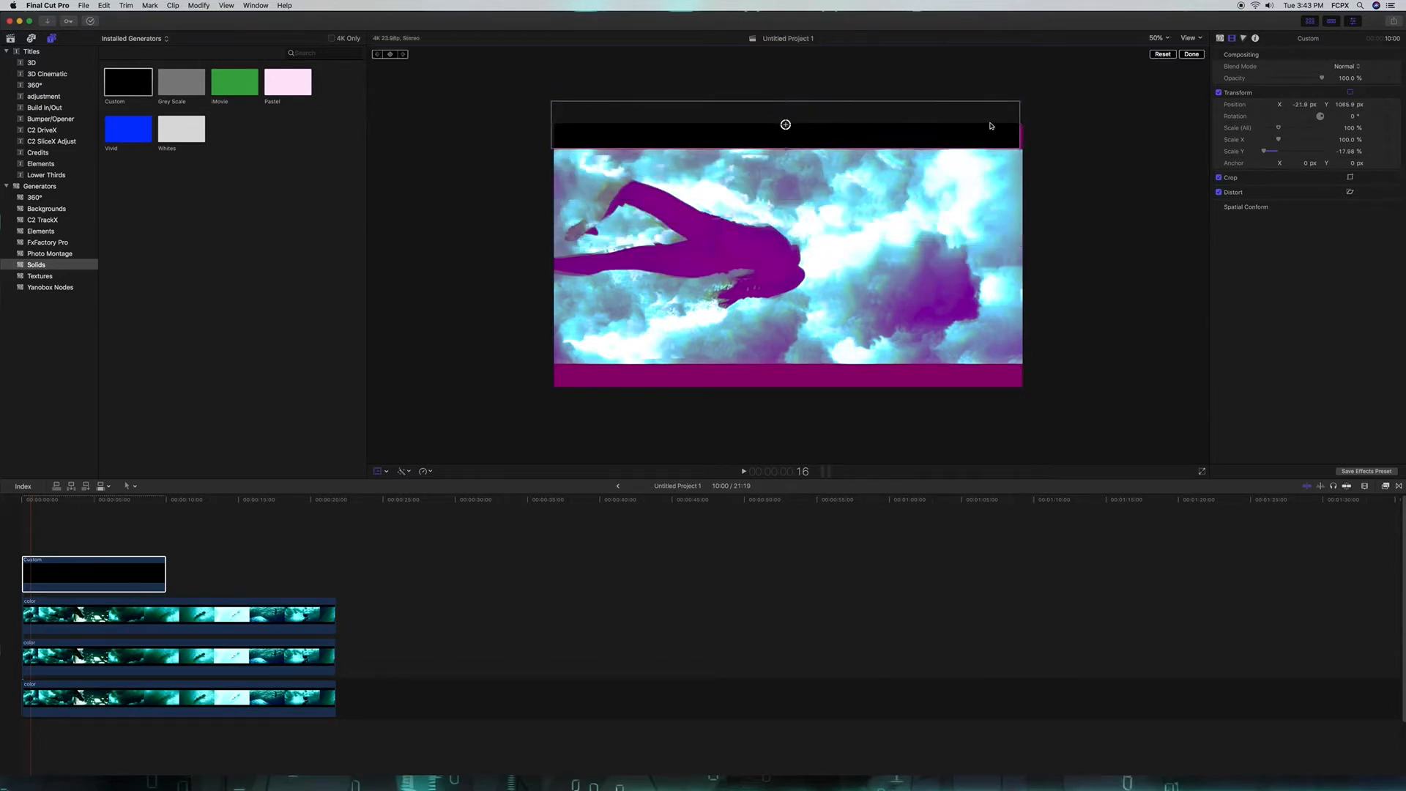
left_click_drag(1021, 125, 1026, 126)
key("space")
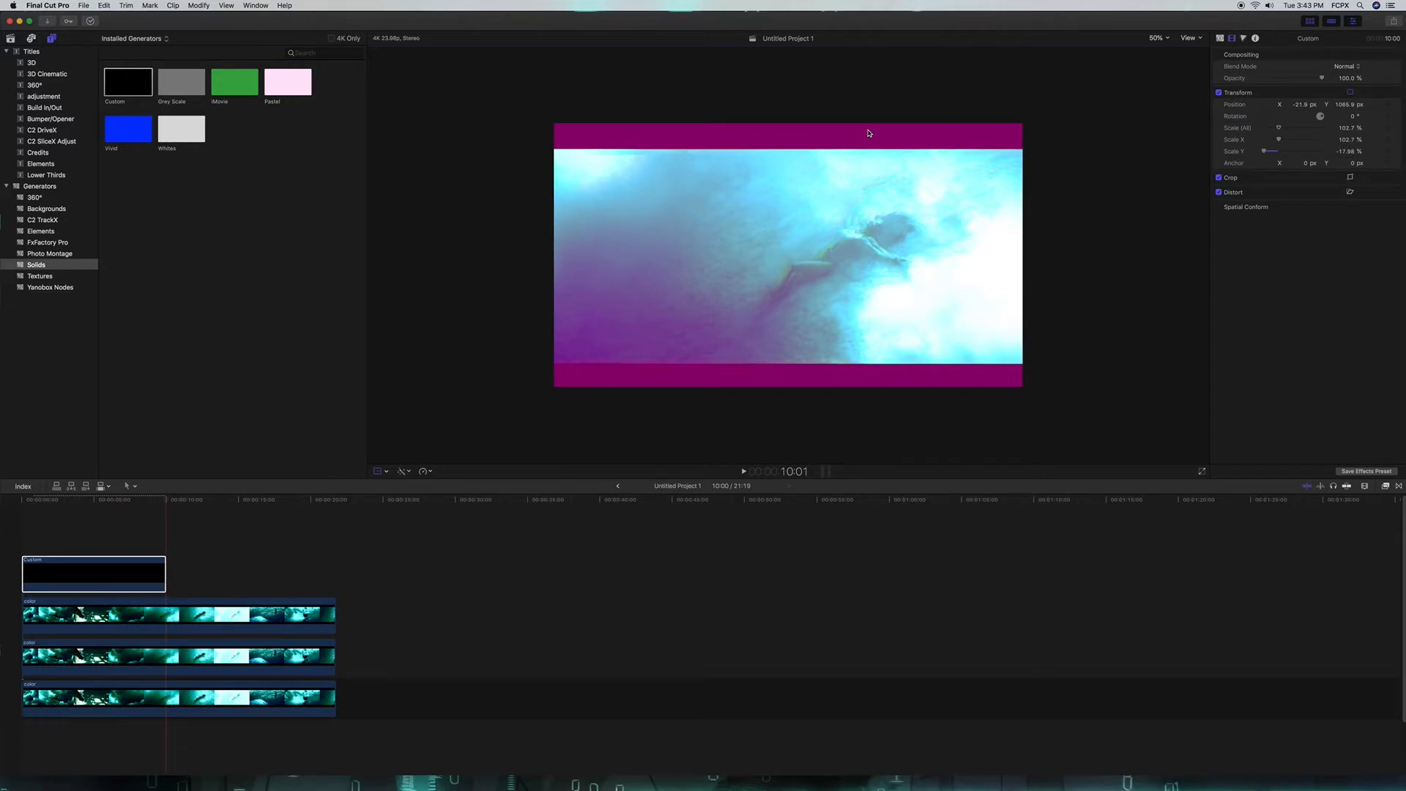
- Nudge the upper black strip to about Y 1082 px, duplicate it above, and move the copy over the lower letterbox bar at about Y -1077 px
left_click(134, 499)
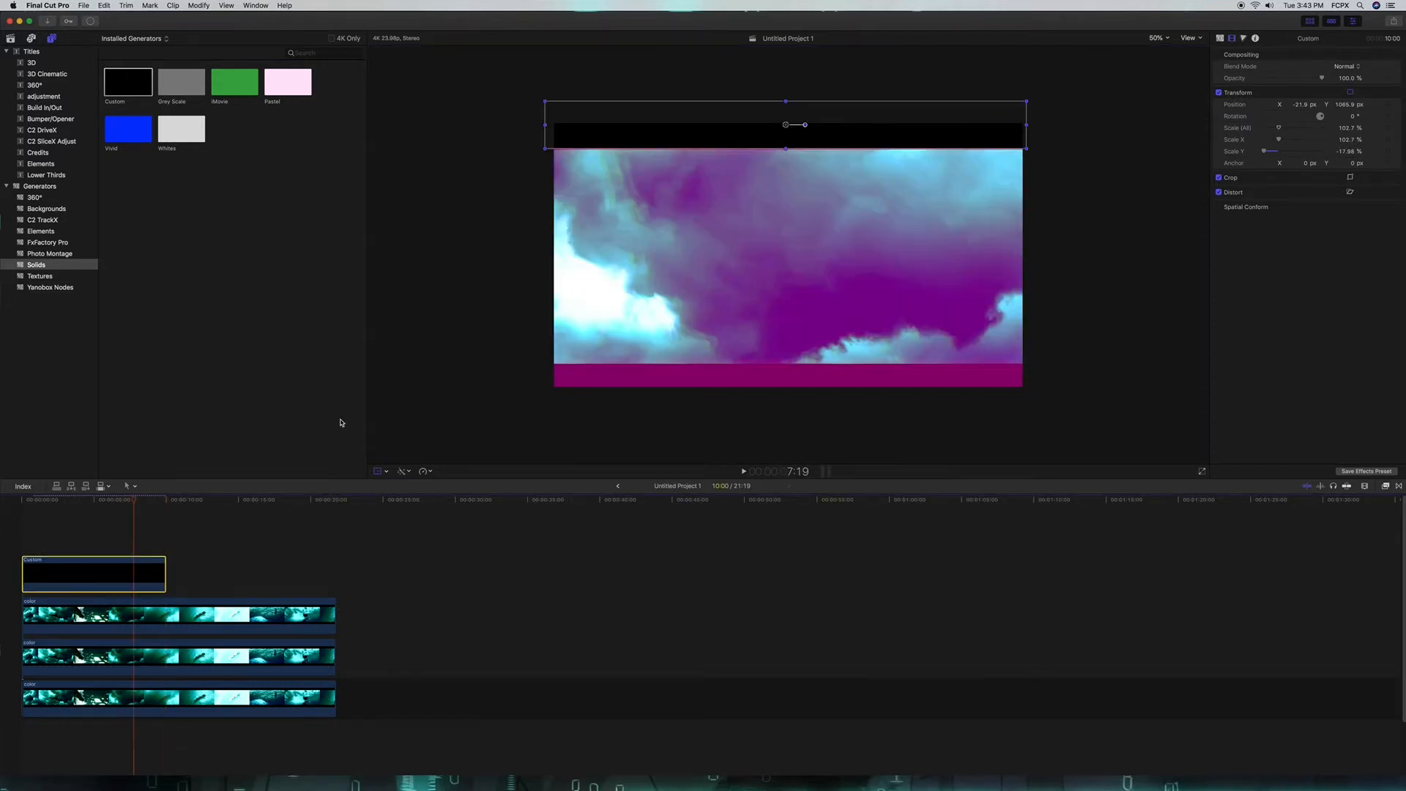
left_click(831, 137)
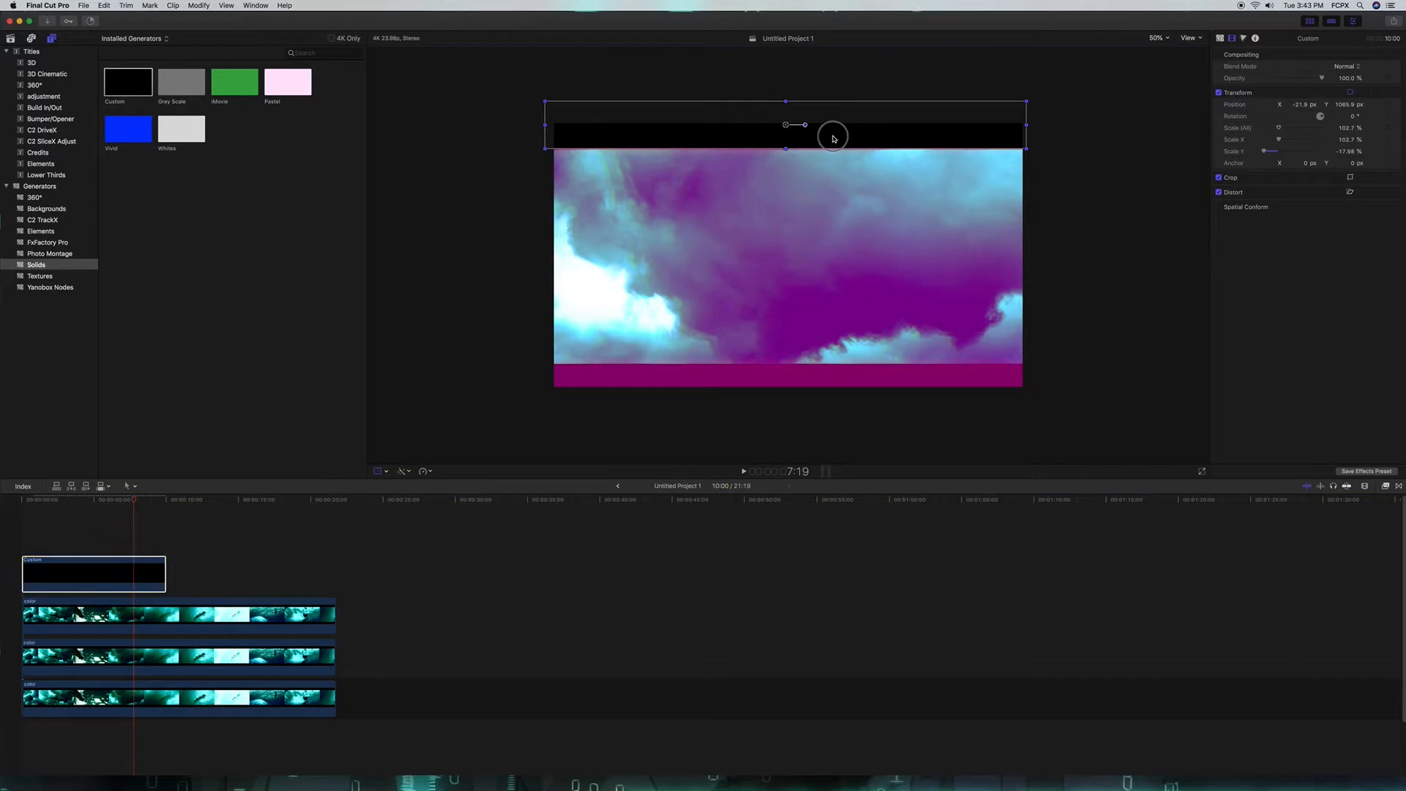
left_click_drag(833, 139, 833, 140)
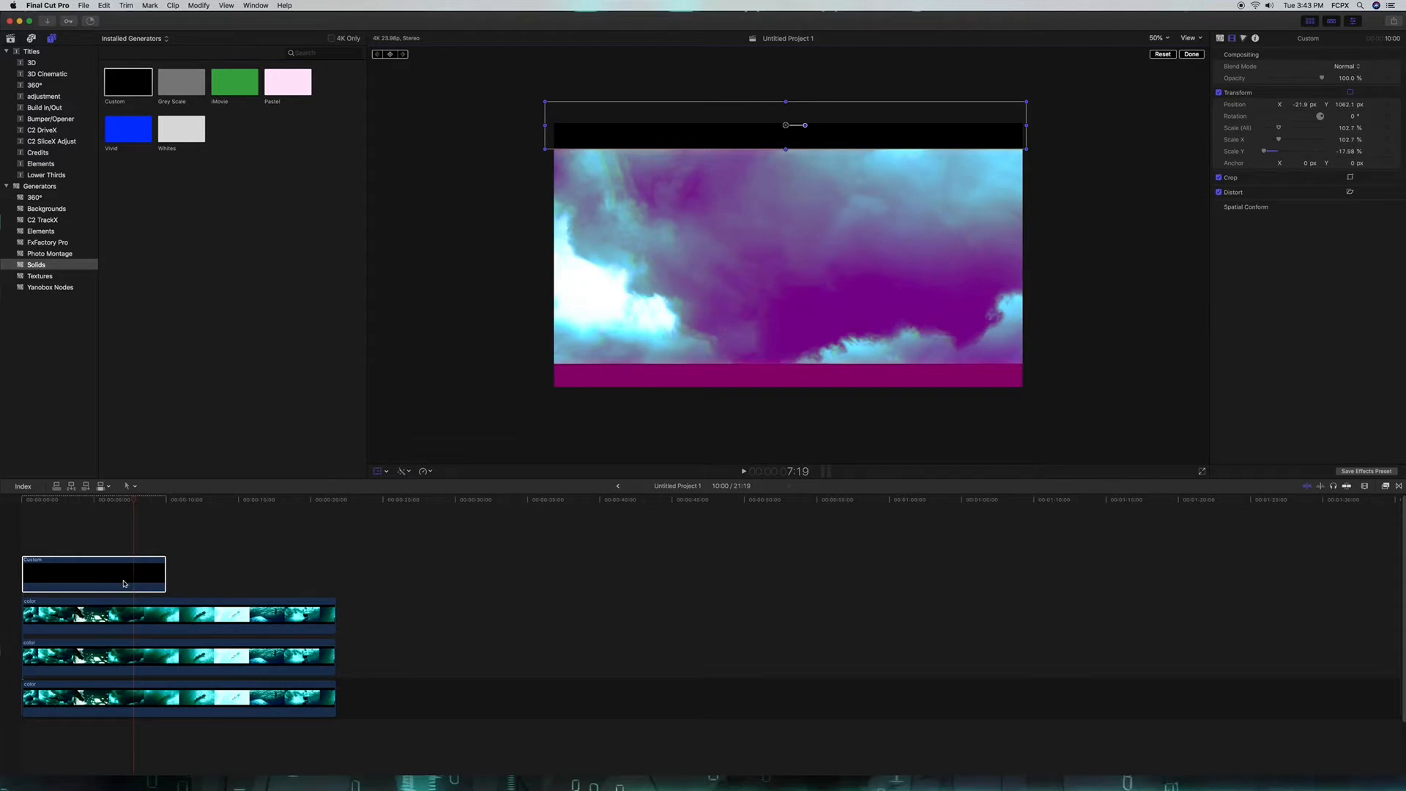
left_click_drag(124, 583, 125, 532)
left_click_drag(853, 145, 856, 398)
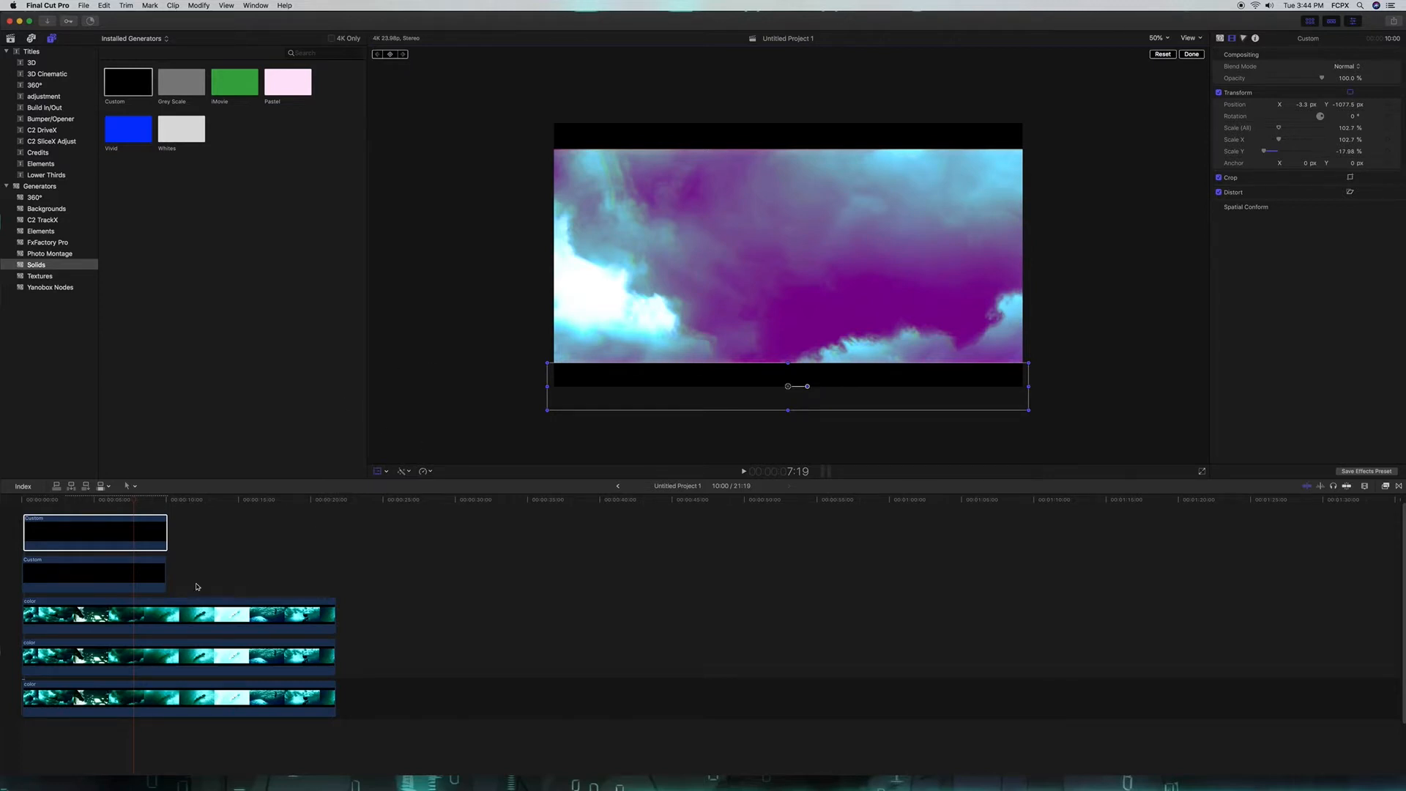
- Extend both black solids to the end of the underwater clips and play back part of the result
left_click_drag(171, 504, 338, 540)
left_click_drag(162, 577, 333, 578)
left_click(165, 501)
left_click_drag(166, 501, 133, 506)
key("space")
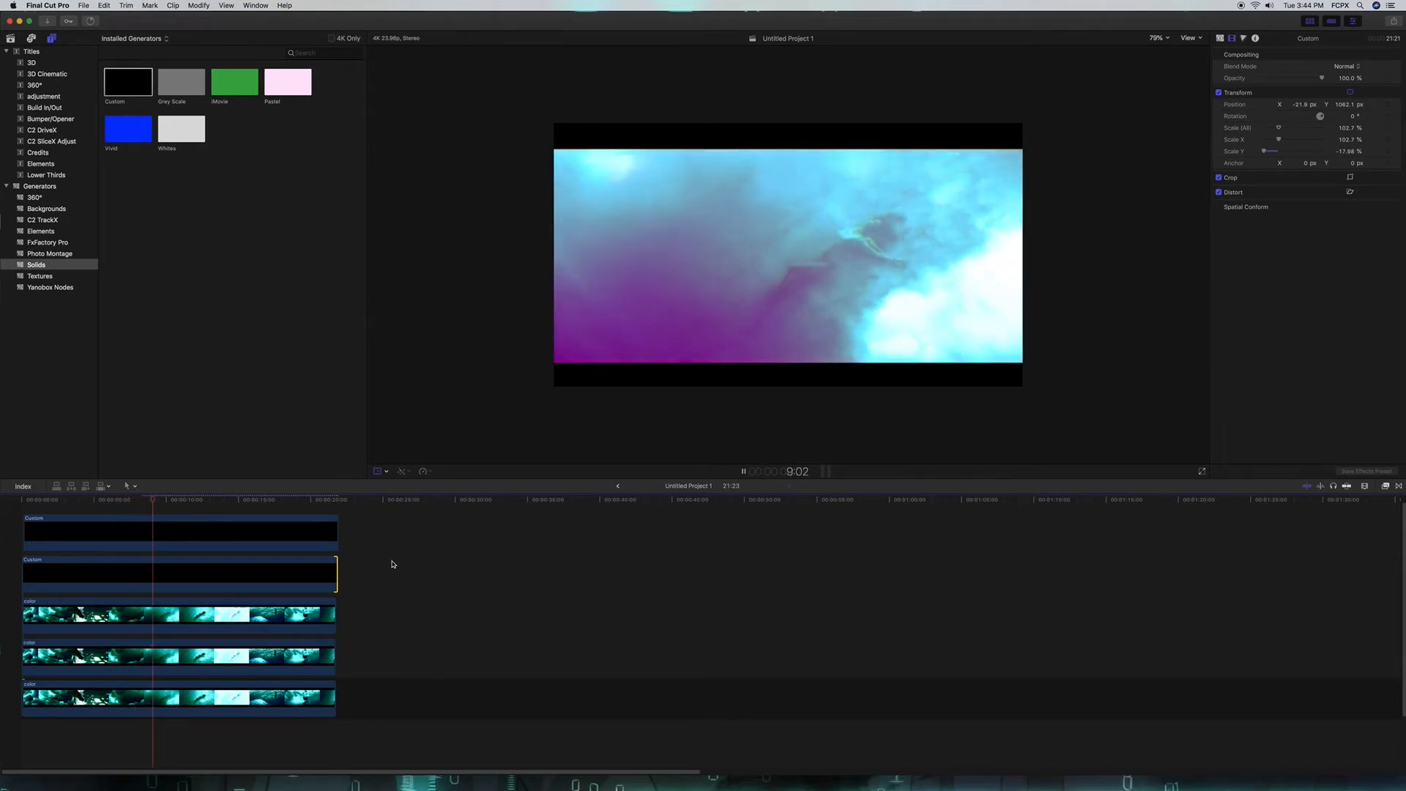
key("space")
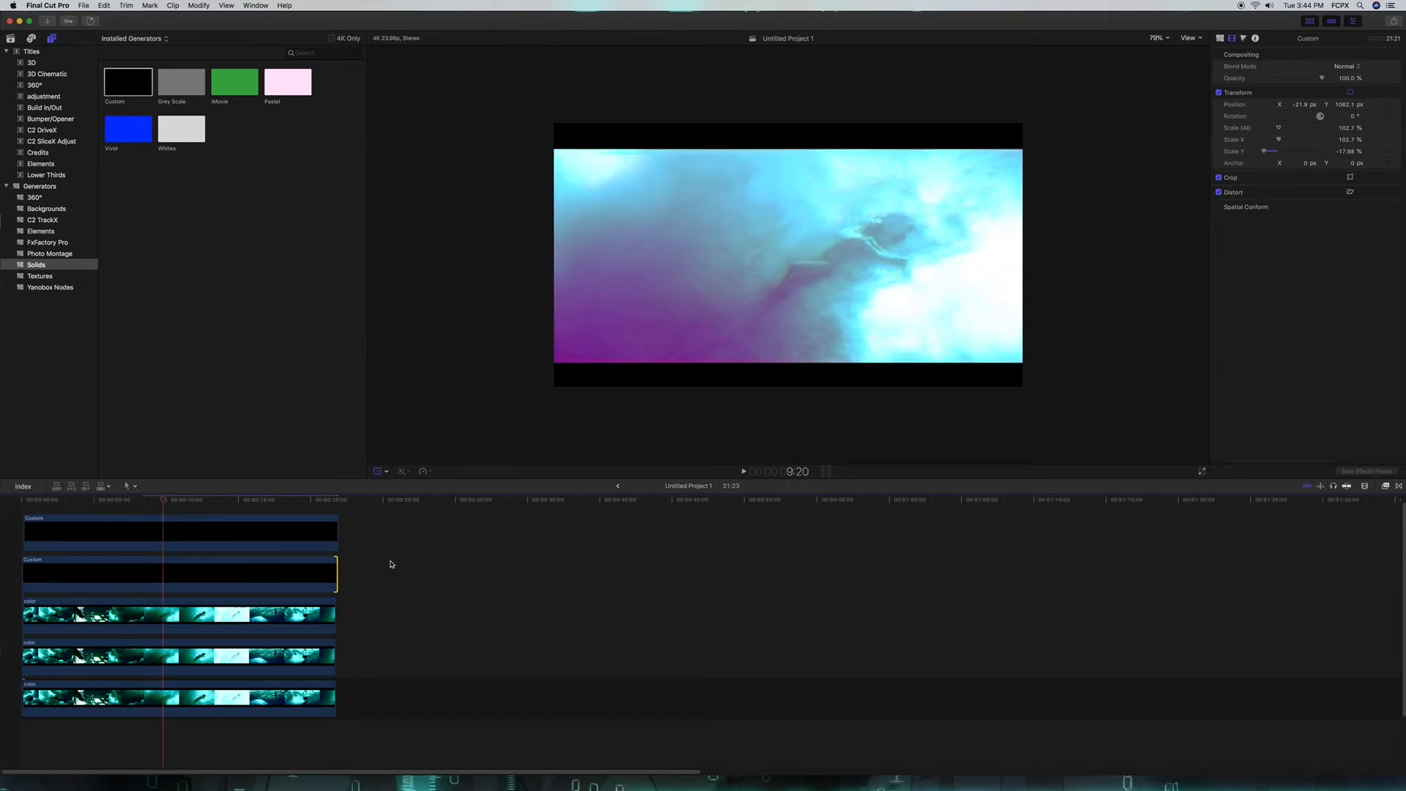
- Browse the Sound Effects library and place Ambient Effect 2 beneath the clip stack at the start of the timeline
left_click(30, 38)
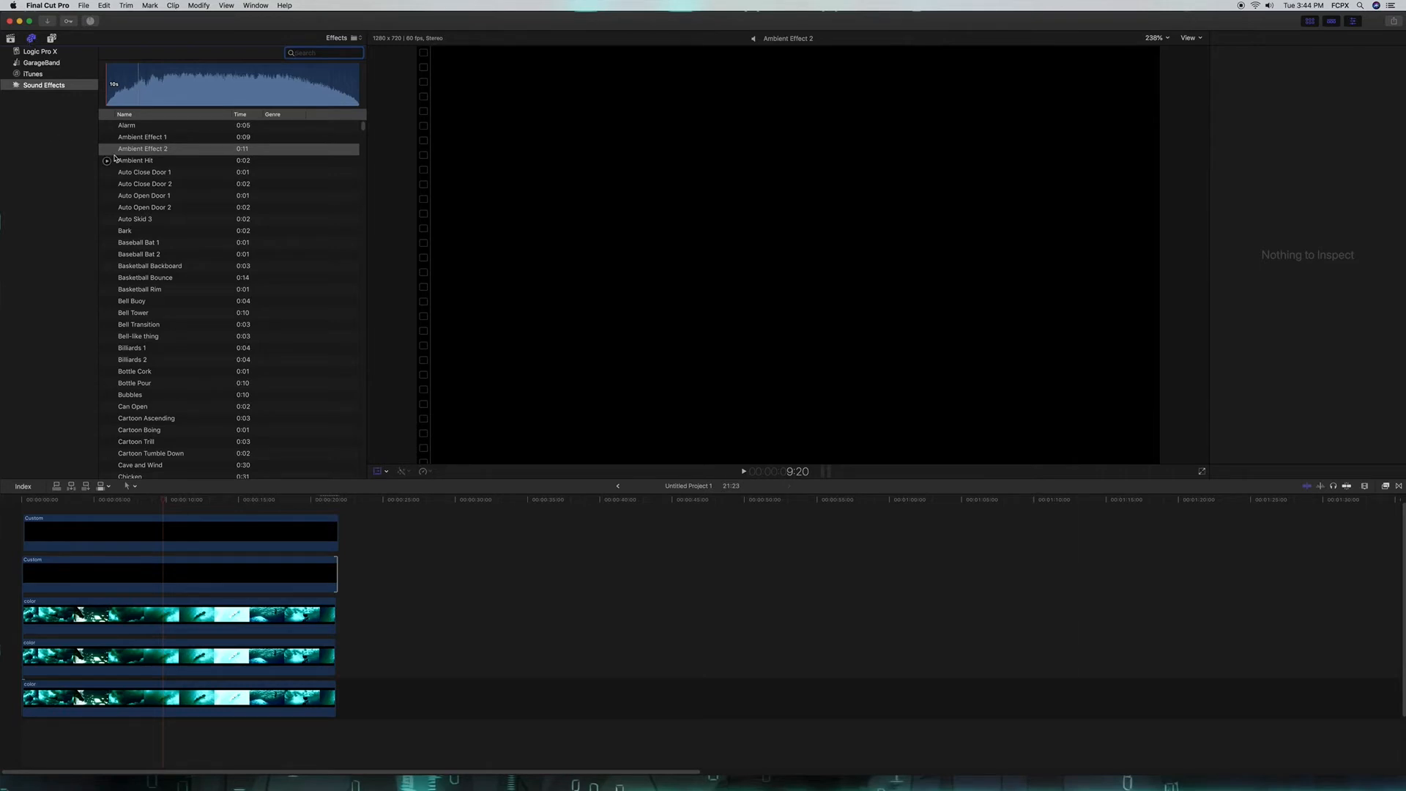
scroll(177, 312, "down", 20)
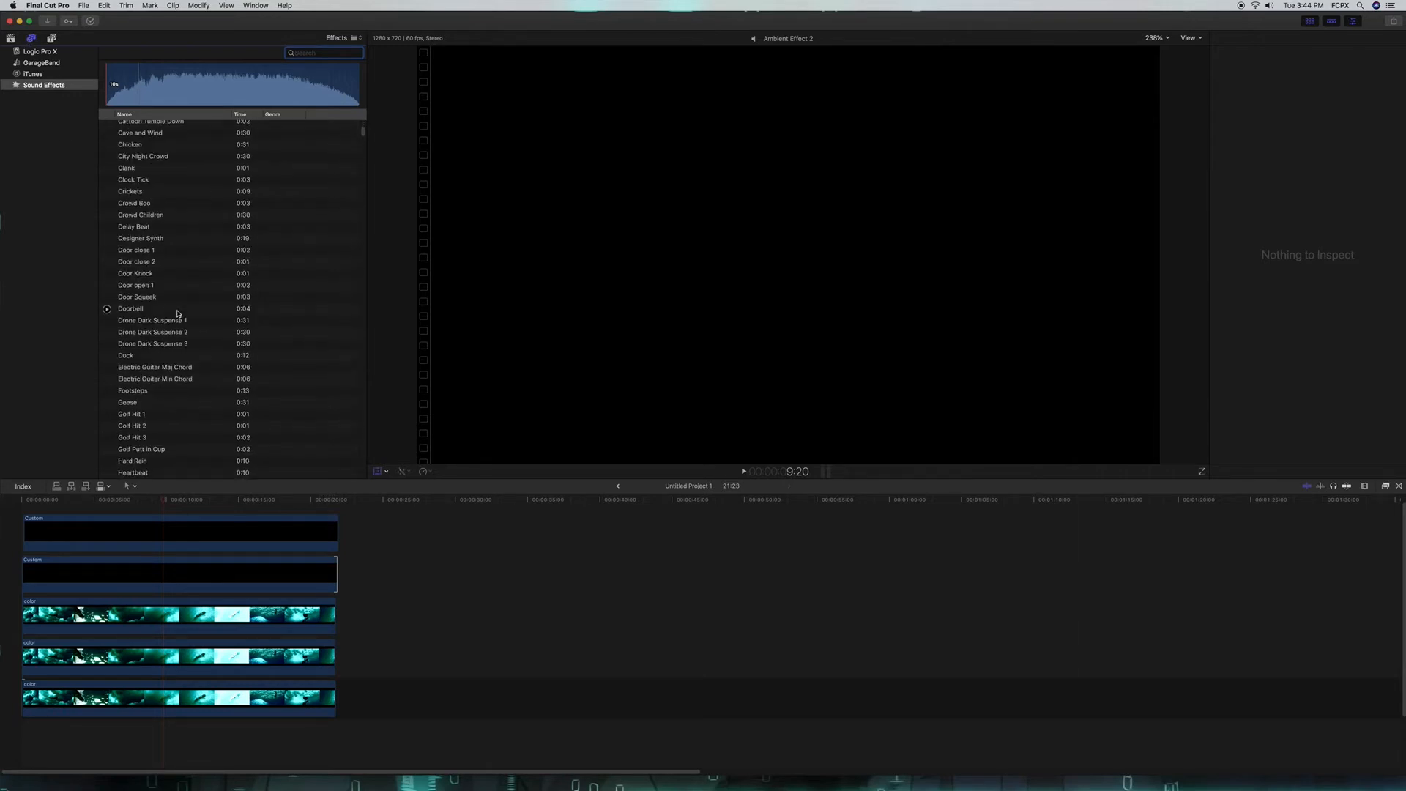
scroll(176, 314, "down", 20)
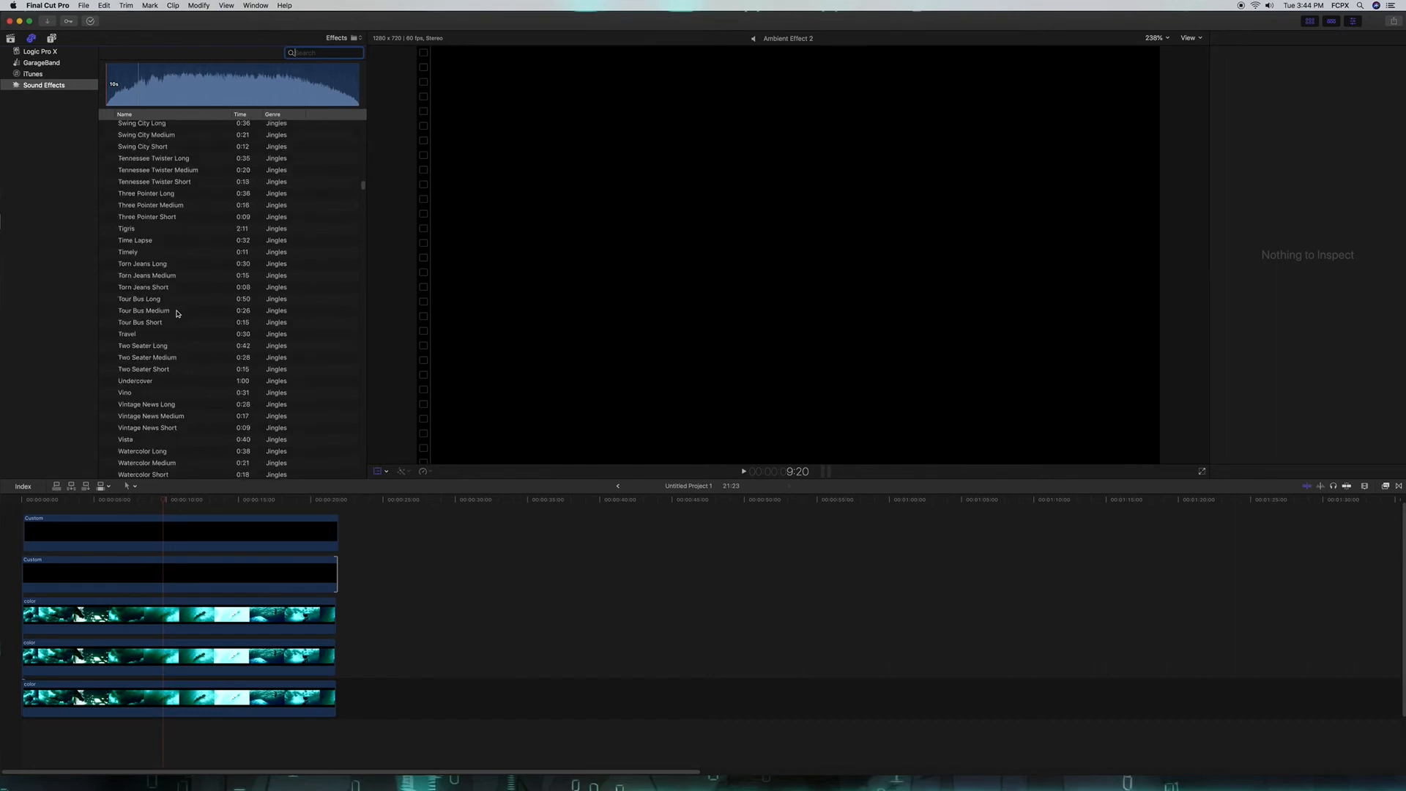
scroll(176, 313, "down", 3)
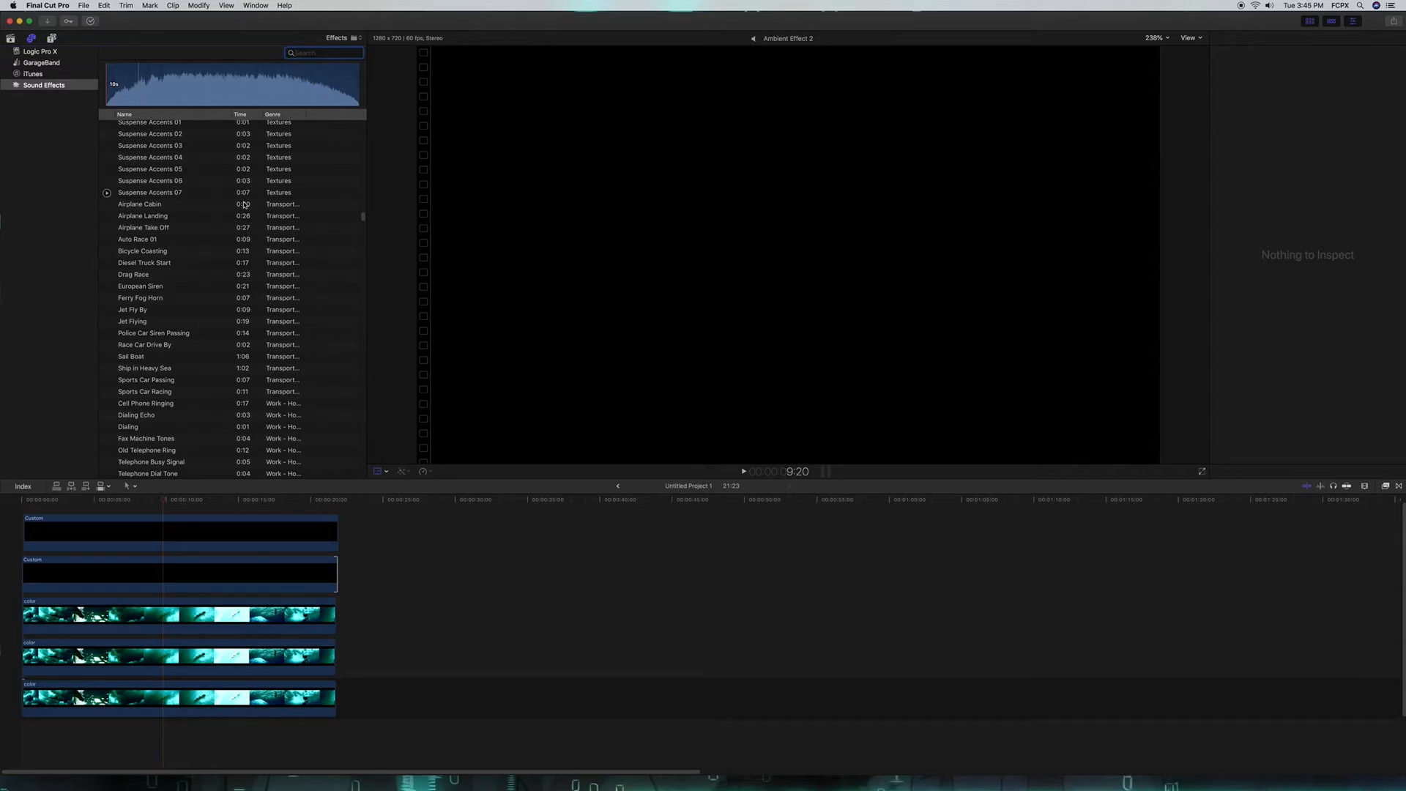
scroll(222, 315, "up", 20)
scroll(217, 315, "up", 15)
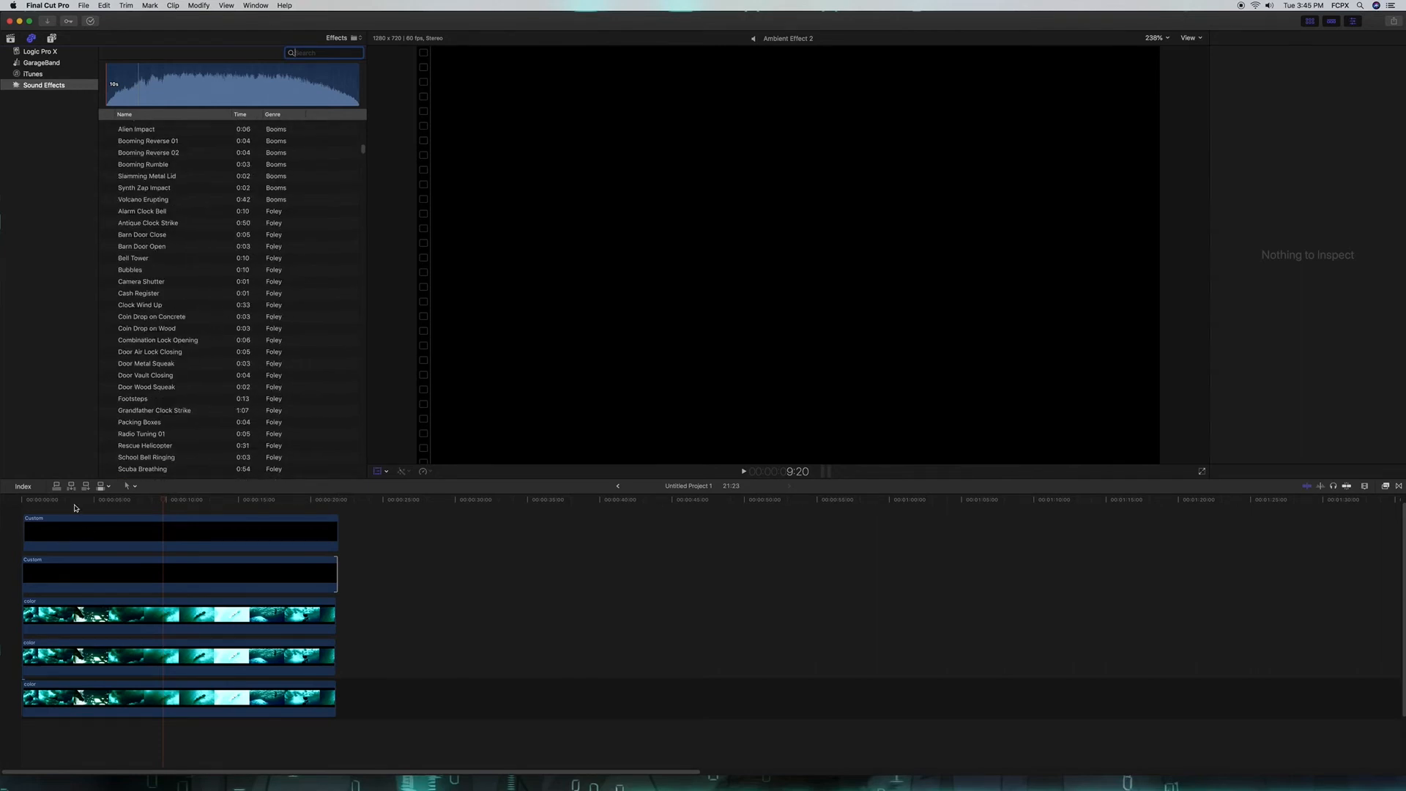
left_click(75, 503)
key("space")
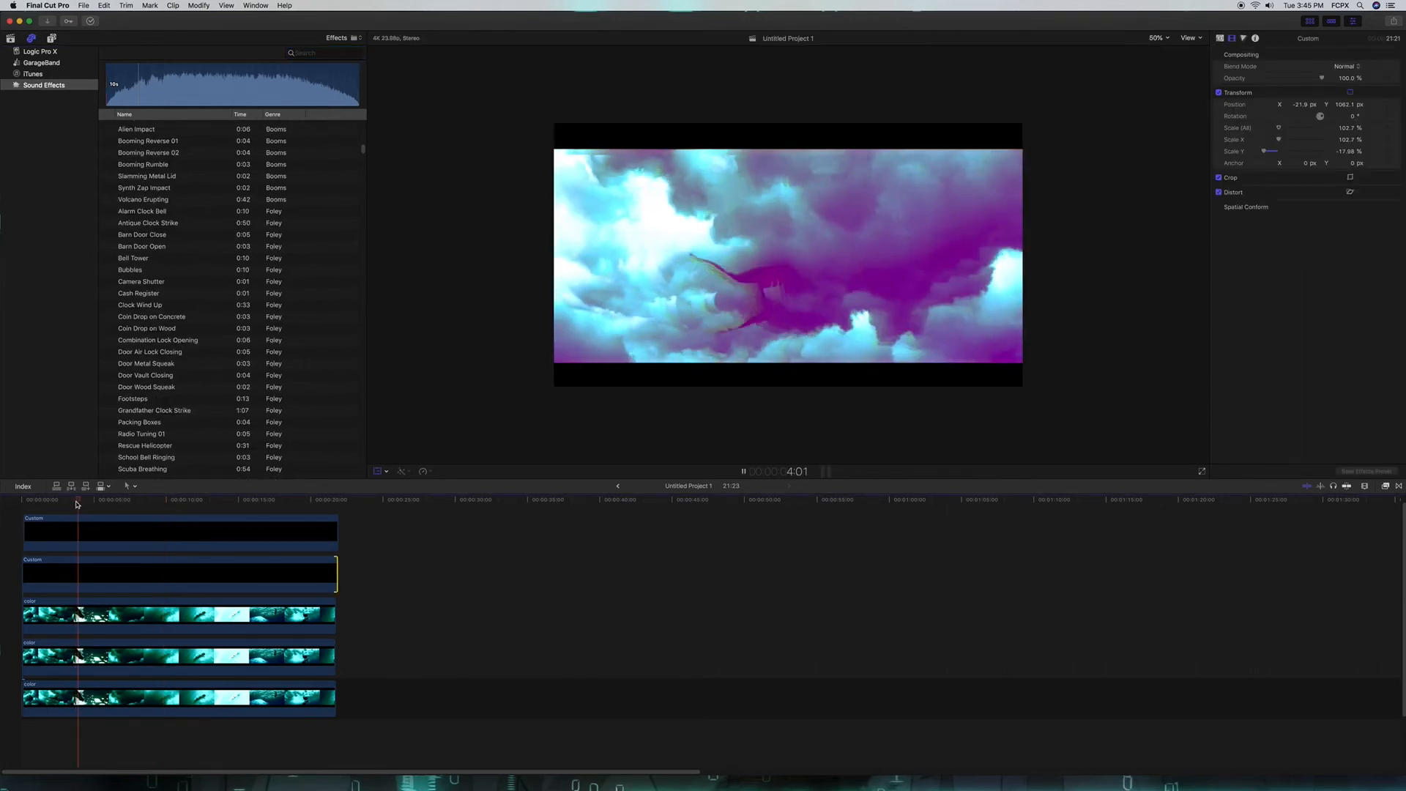
key("space")
scroll(186, 227, "up", 10)
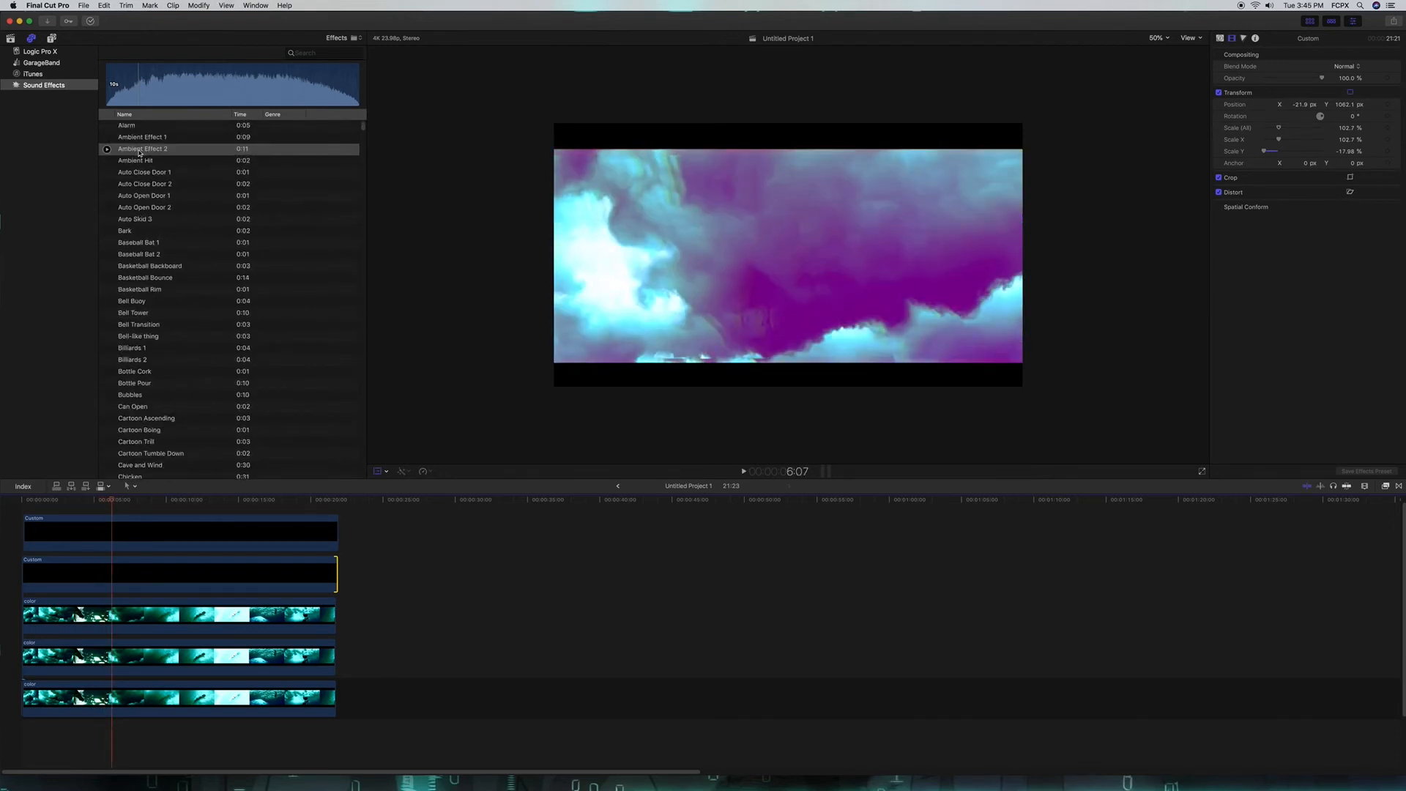
left_click_drag(130, 150, 26, 740)
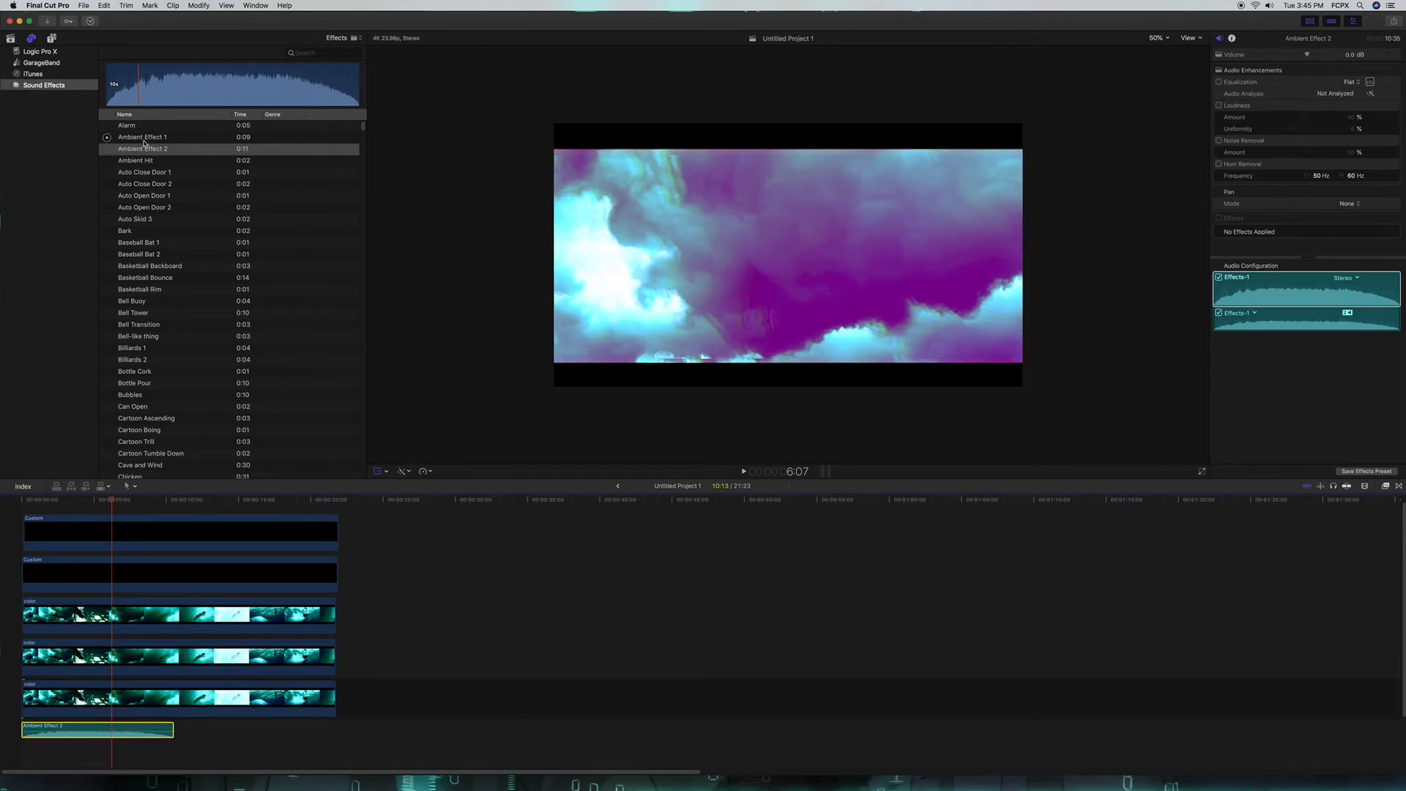
left_click_drag(148, 151, 94, 146)
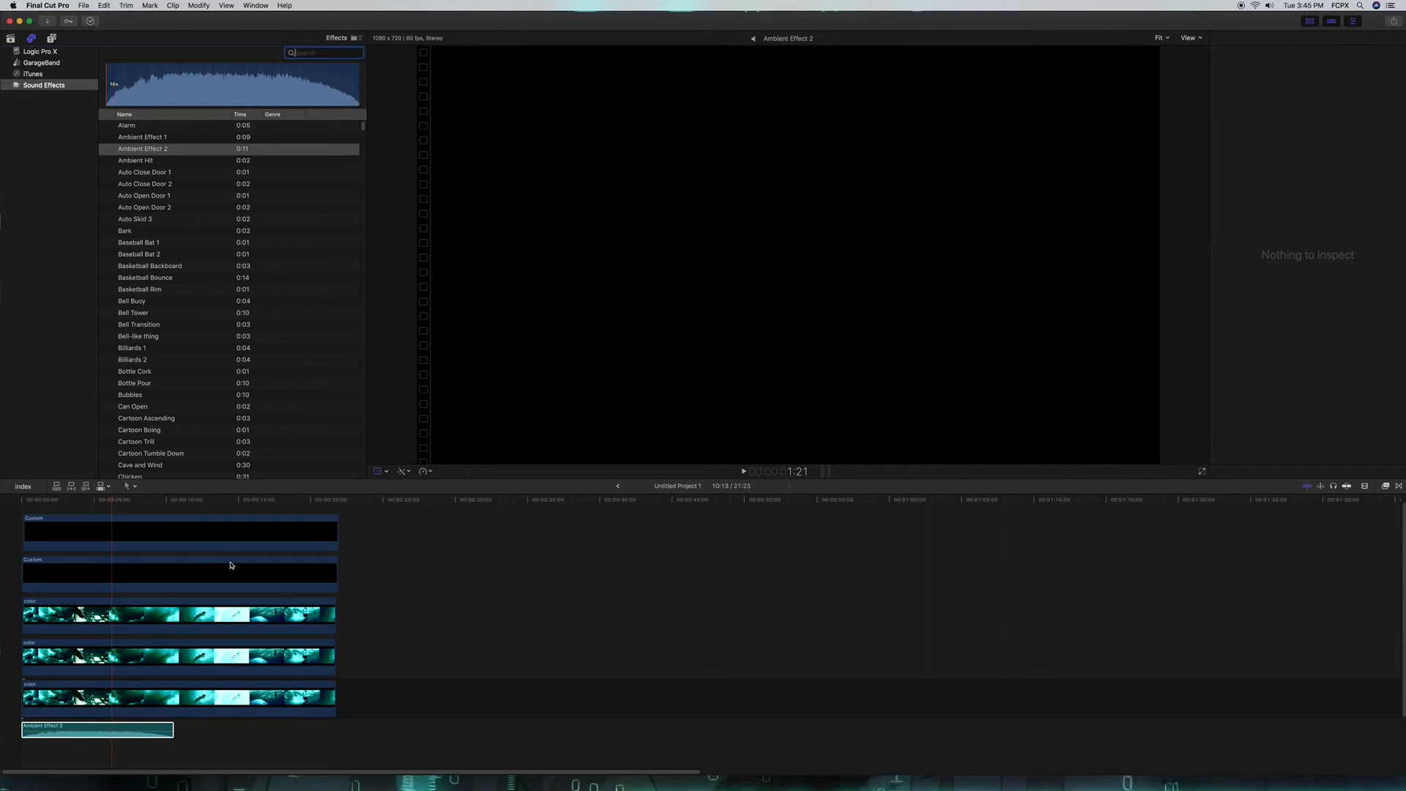
- Duplicate the Ambient Effect 2 audio twice with overlapping ends, and trim the last copy to the end of the video clips
left_click(136, 729)
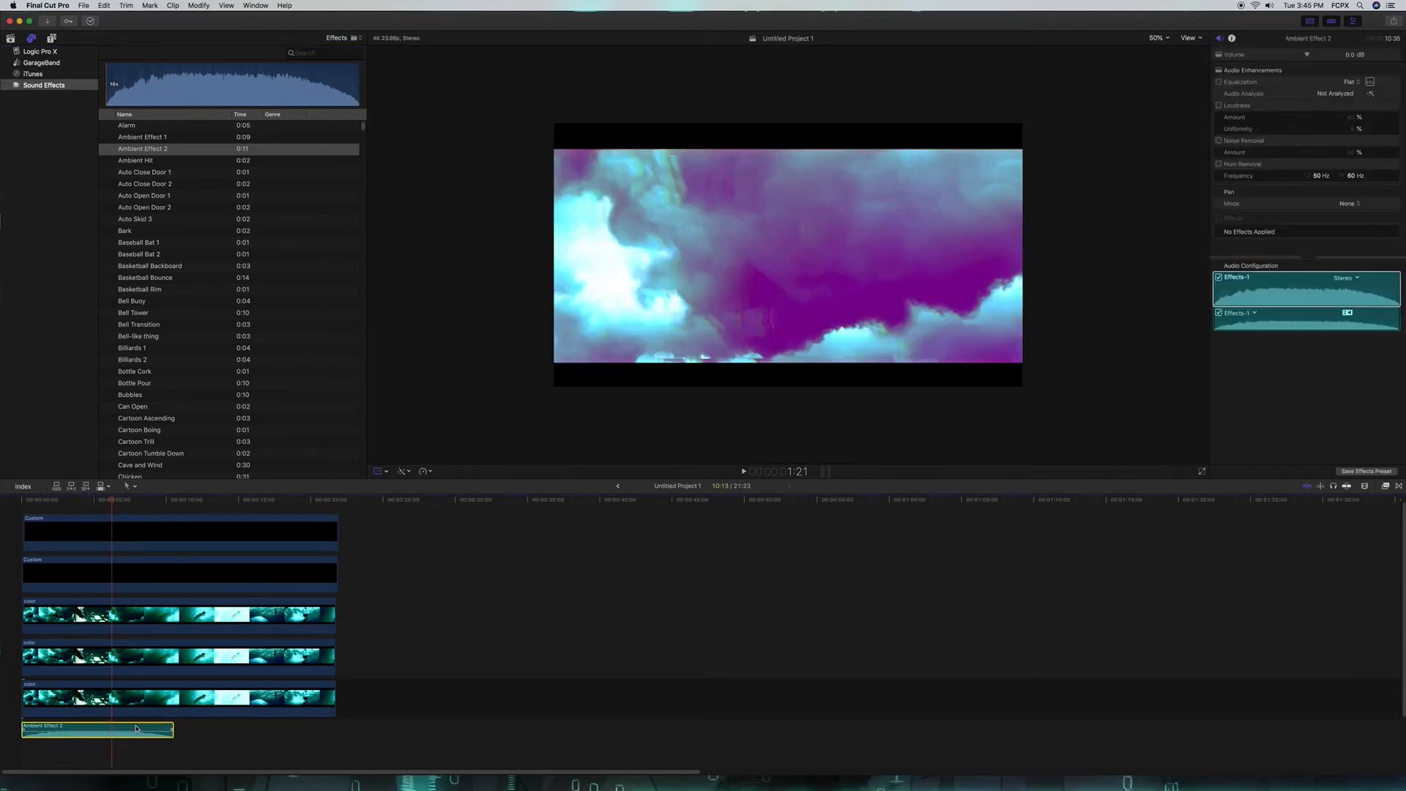
left_click_drag(135, 729, 207, 729)
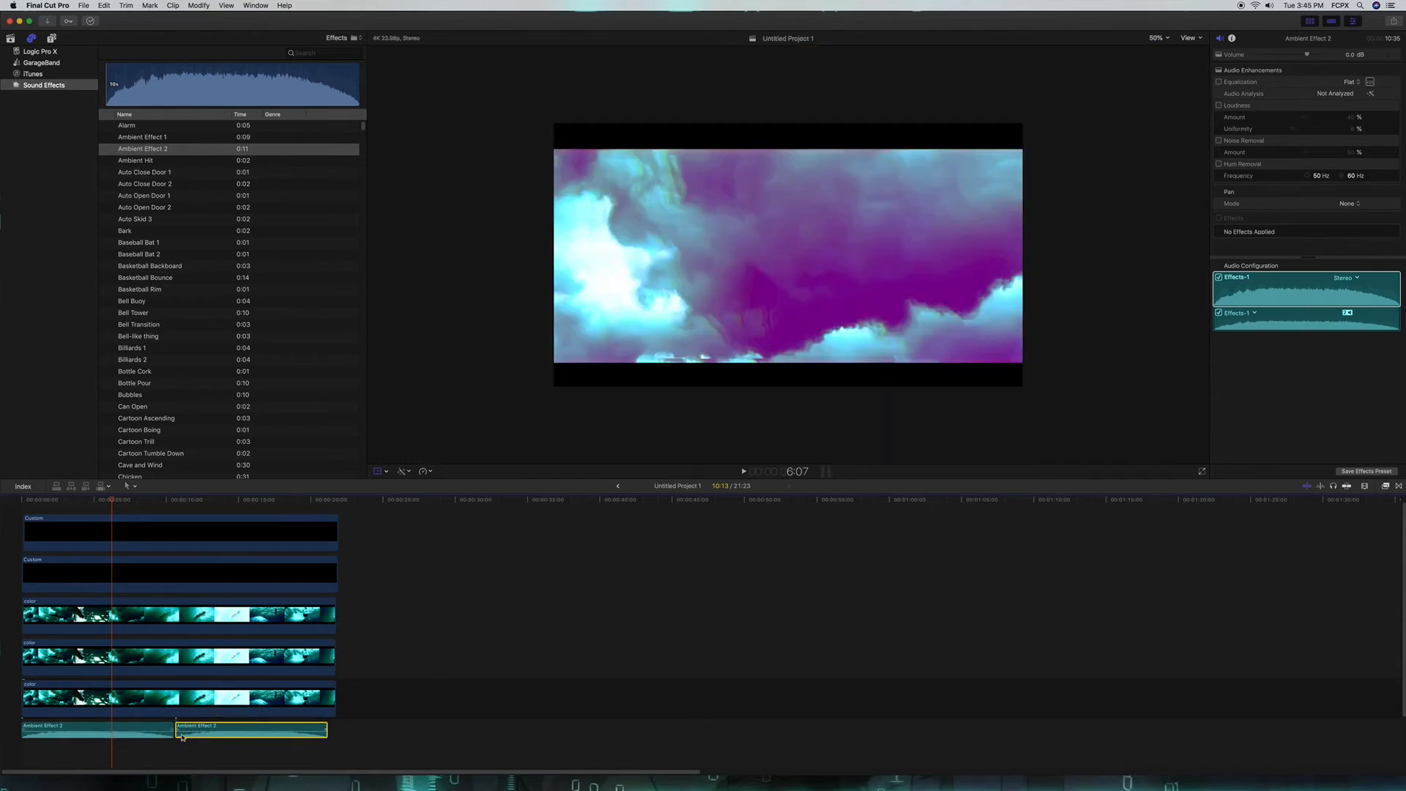
left_click_drag(238, 728, 219, 727)
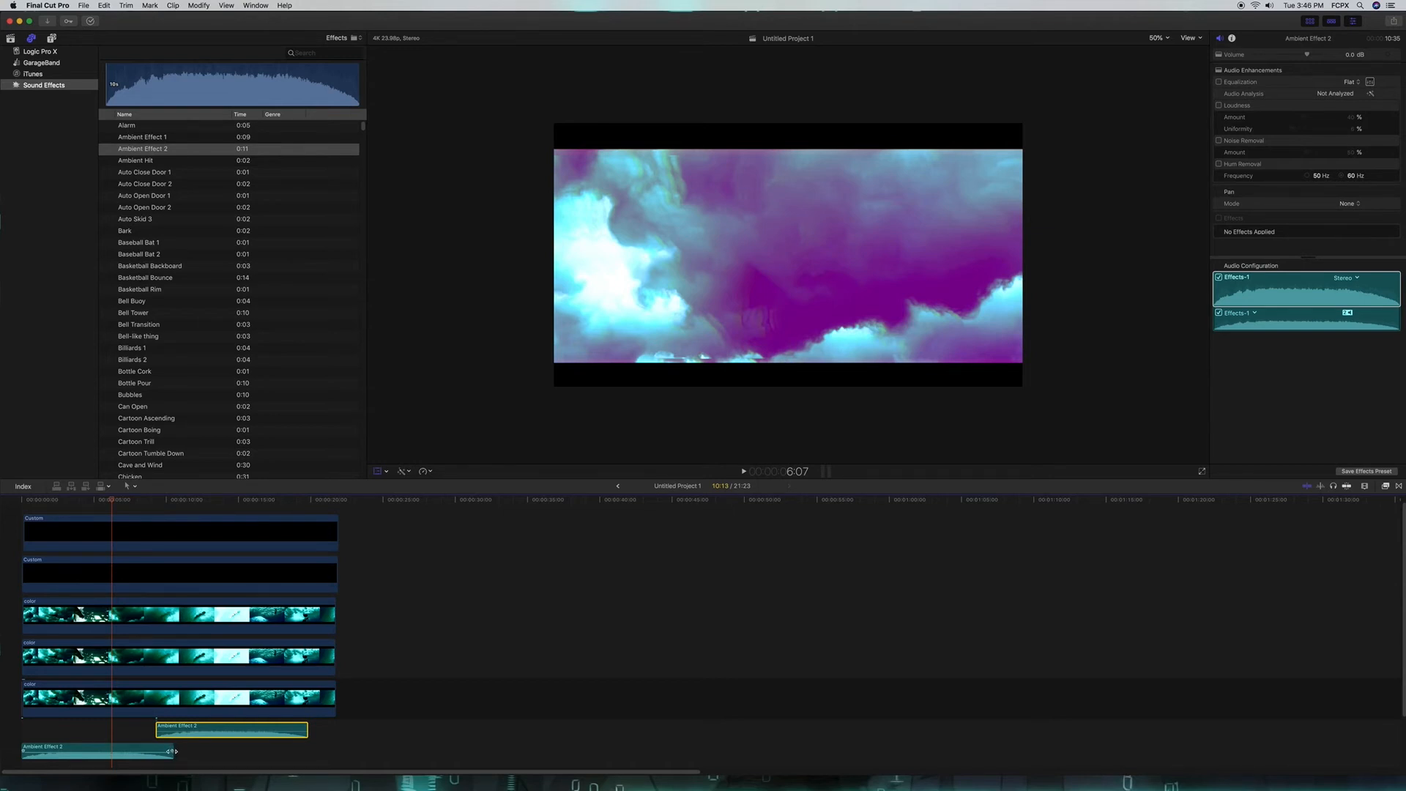
mouse_move(174, 752)
left_mouse_down()
mouse_move(187, 751)
mouse_move(136, 752)
mouse_move(173, 750)
left_mouse_up()
left_click_drag(265, 729, 338, 747)
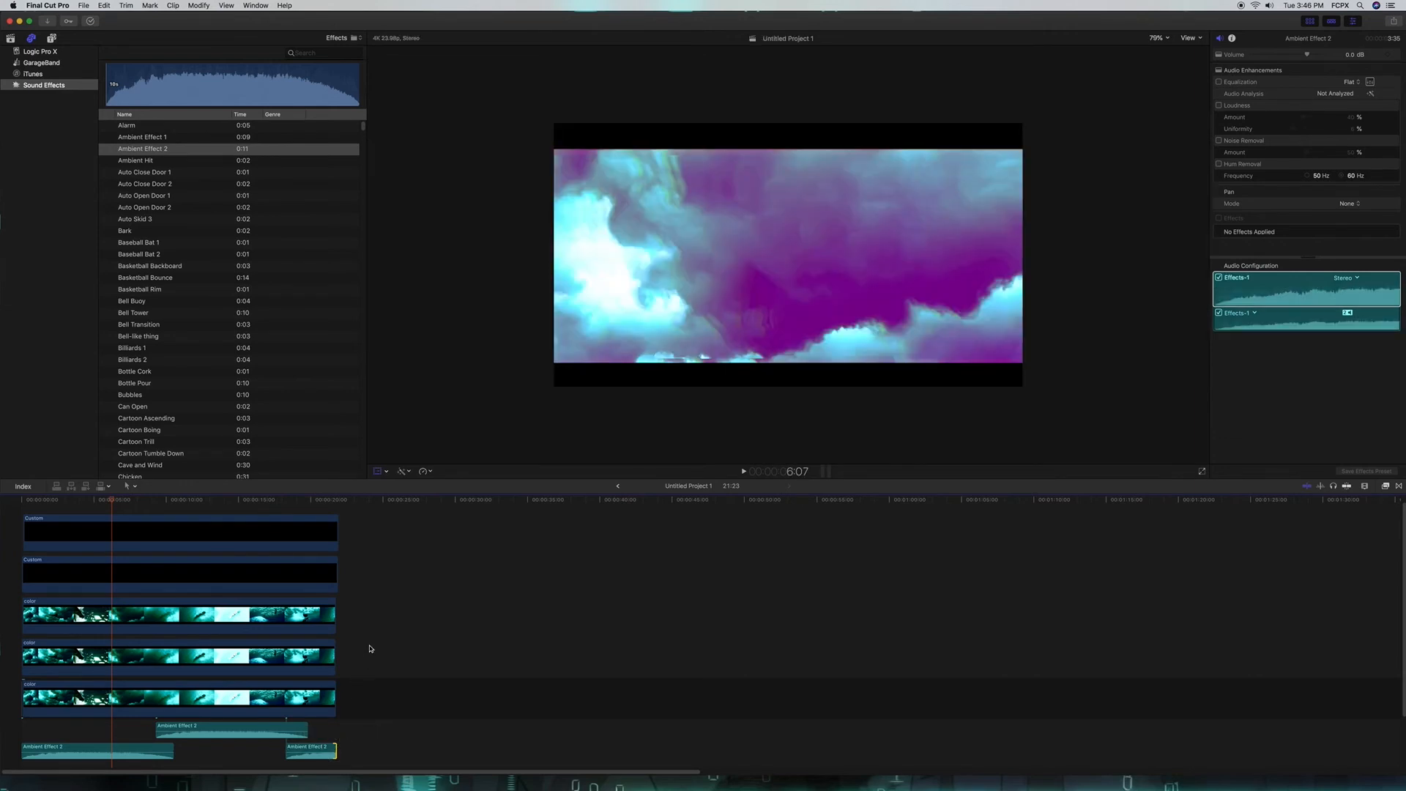
- Play the whole sequence from the start and park the playhead at 13:00 on the swimmer
left_click_drag(114, 503, 18, 505)
key("space")
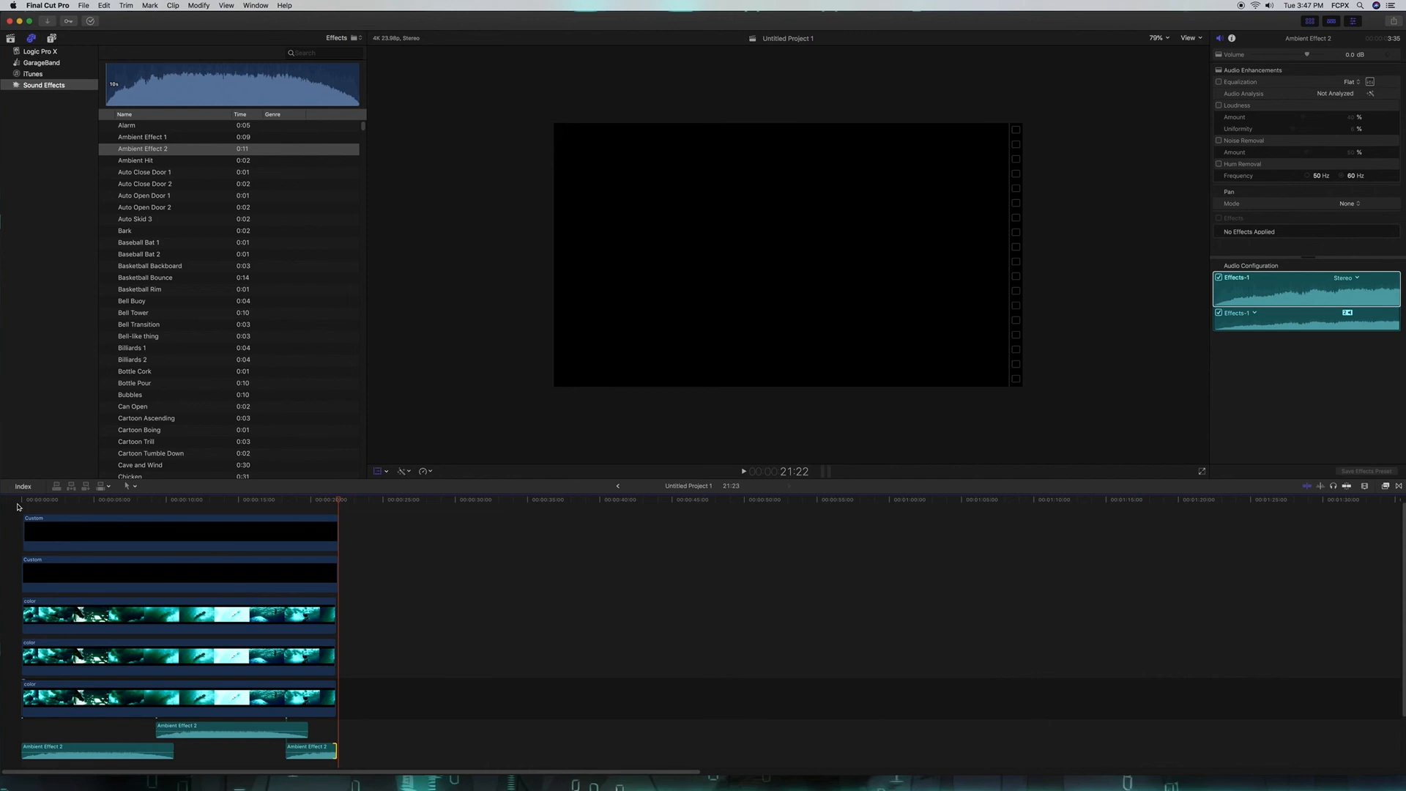
left_click(179, 502)
left_click_drag(179, 503, 210, 512)
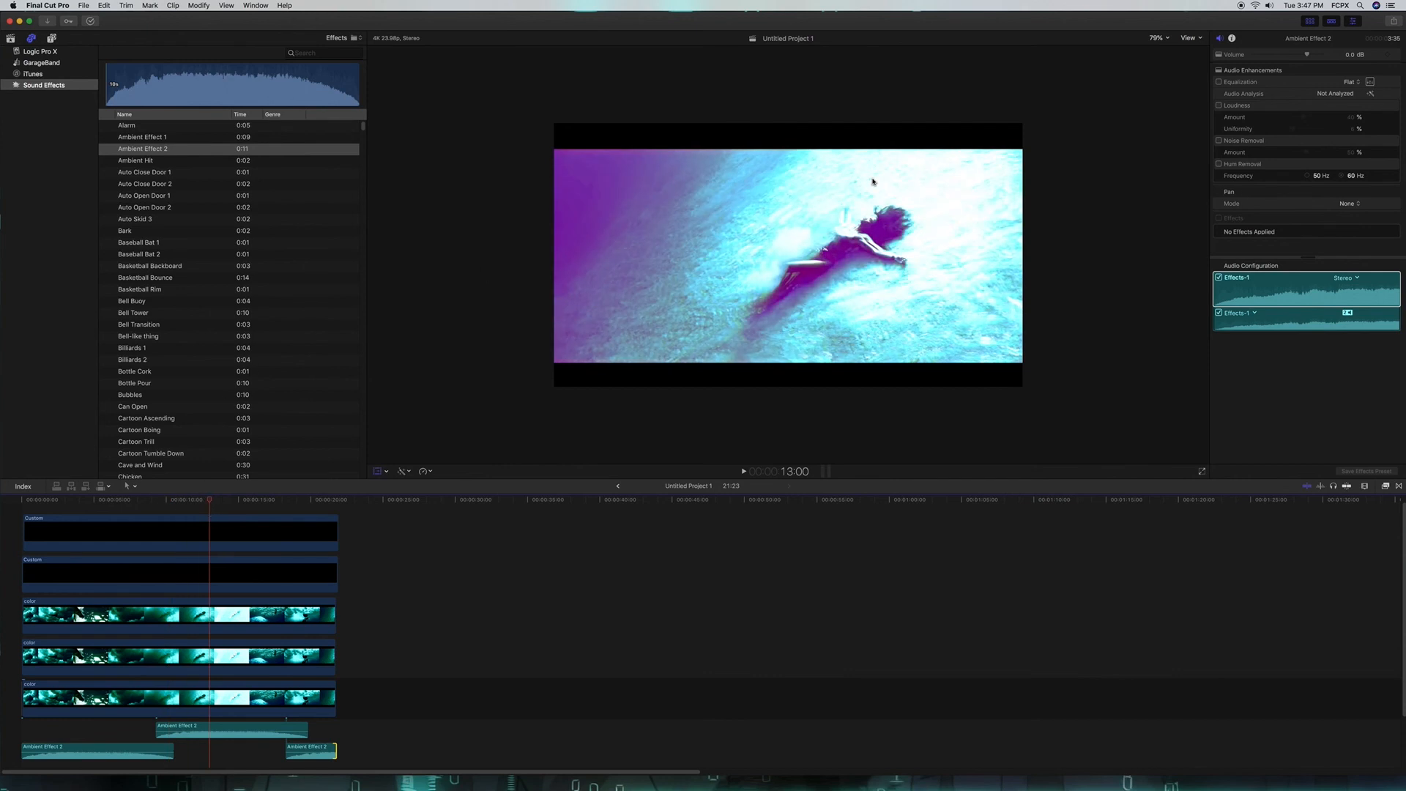
- Open the list of sharing destinations for exporting the project
left_click(1394, 22)
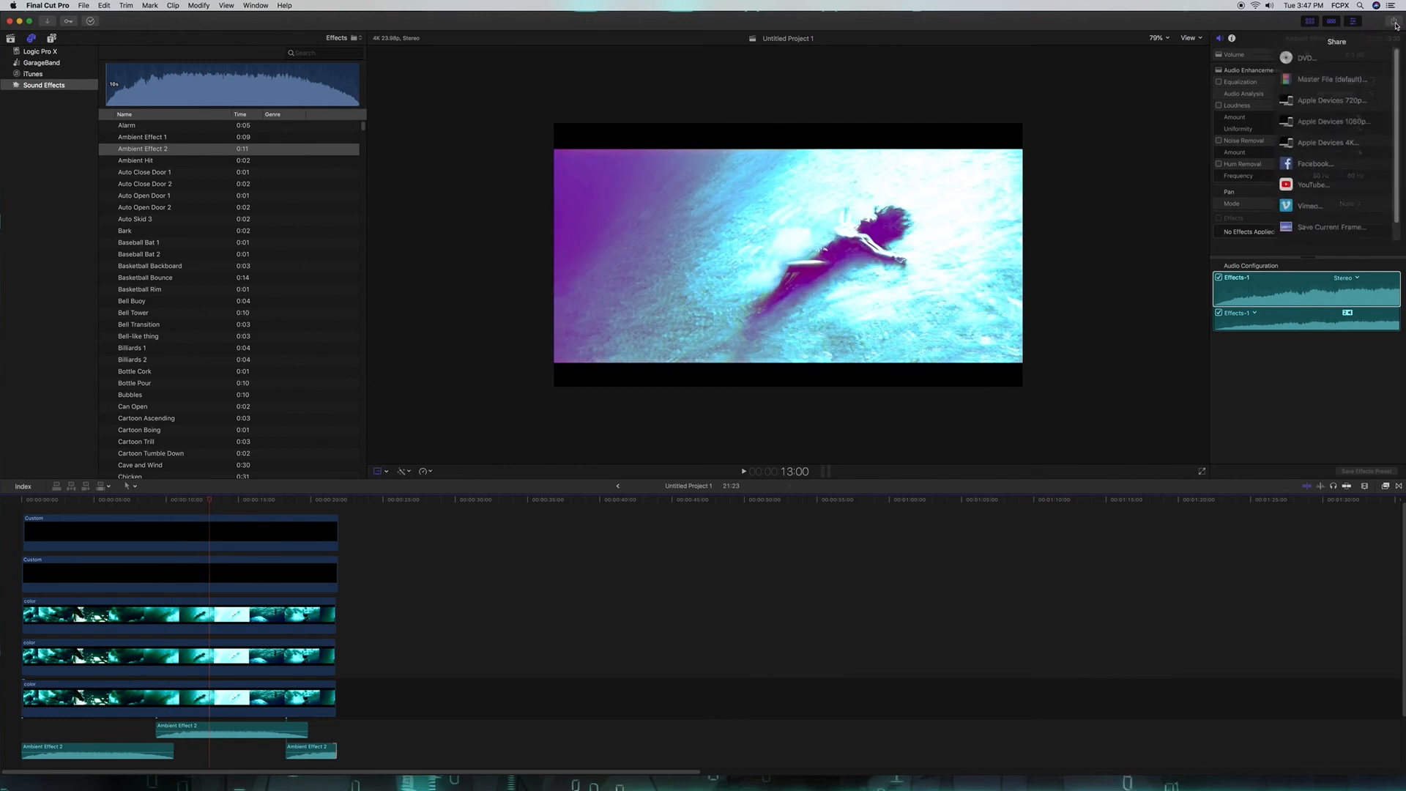